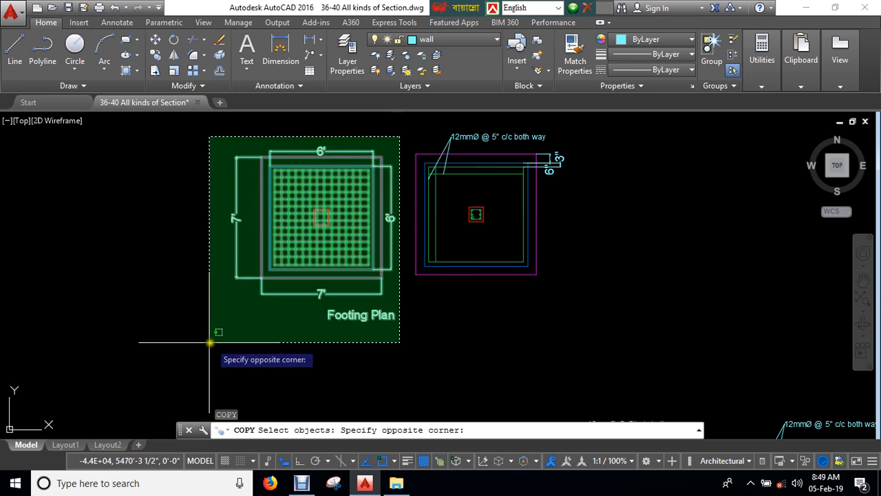
Step: Copy the dimensioned footing plan with its Footing Plan label into the empty space beyond the neighbouring footing drawings
{"action": "left_click", "coordinate": [211, 343]}
{"action": "key", "text": "Return"}
{"action": "left_click", "coordinate": [248, 321]}
{"action": "scroll", "coordinate": [248, 322], "scroll_direction": "down", "scroll_amount": 5}
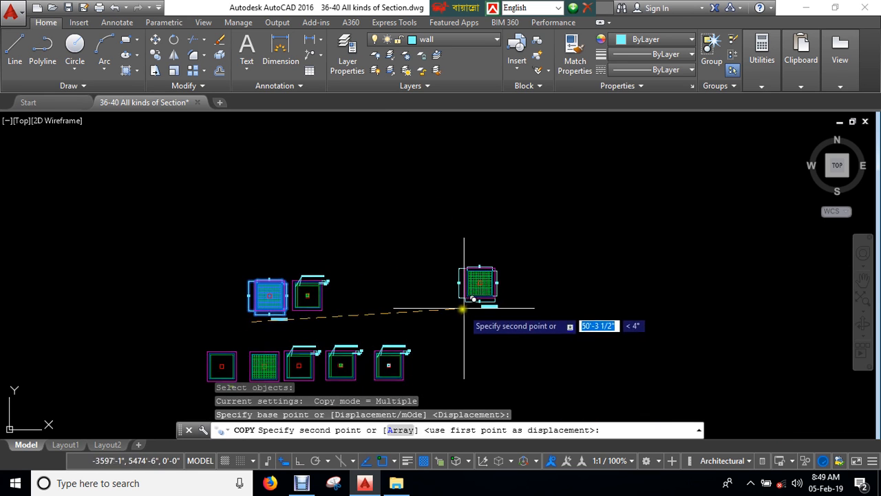
{"action": "left_click", "coordinate": [393, 232]}
{"action": "key", "text": "Escape"}
Step: Delete the four dimensions and the Footing Plan label from the copied footing
{"action": "scroll", "coordinate": [406, 210], "scroll_direction": "up", "scroll_amount": 8}
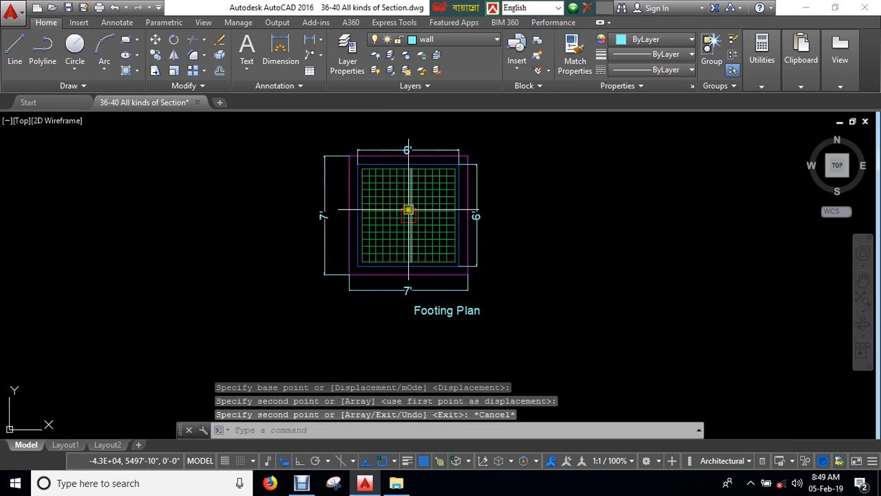
{"action": "left_click", "coordinate": [514, 265]}
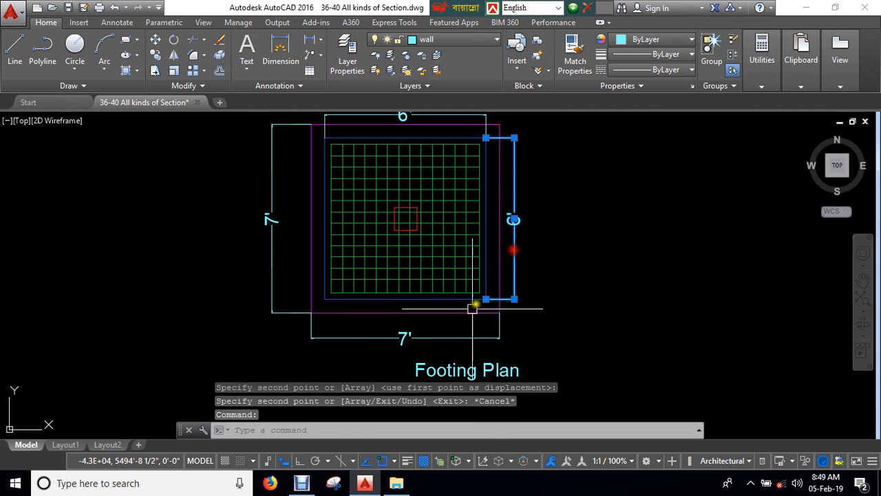
{"action": "left_click", "coordinate": [391, 334]}
{"action": "left_click", "coordinate": [266, 306]}
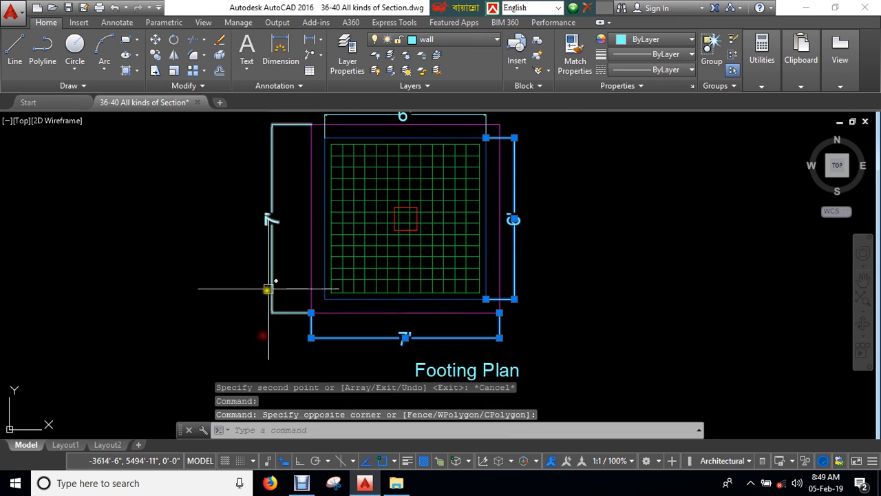
{"action": "key", "text": "Delete"}
{"action": "left_click", "coordinate": [451, 369]}
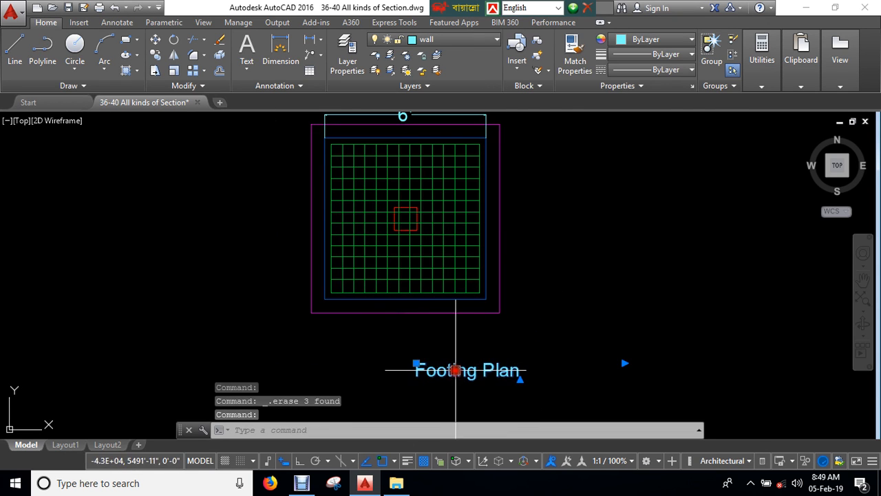
{"action": "key", "text": "Delete"}
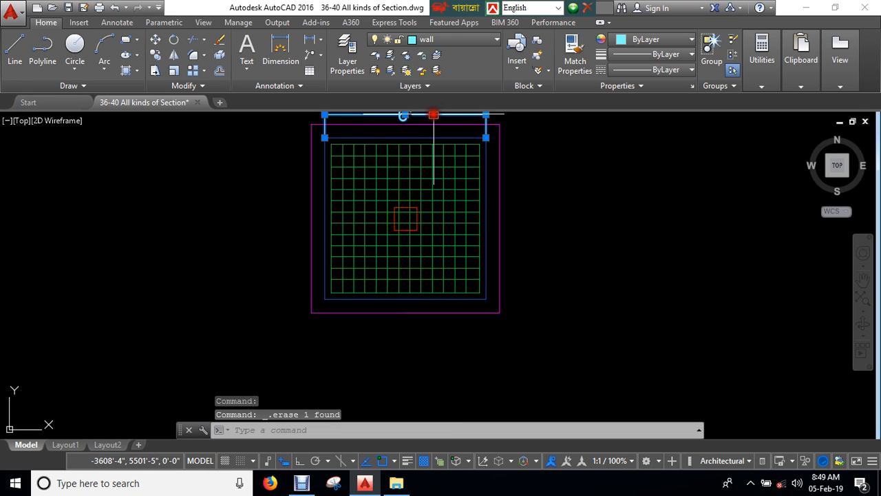
{"action": "key", "text": "Delete"}
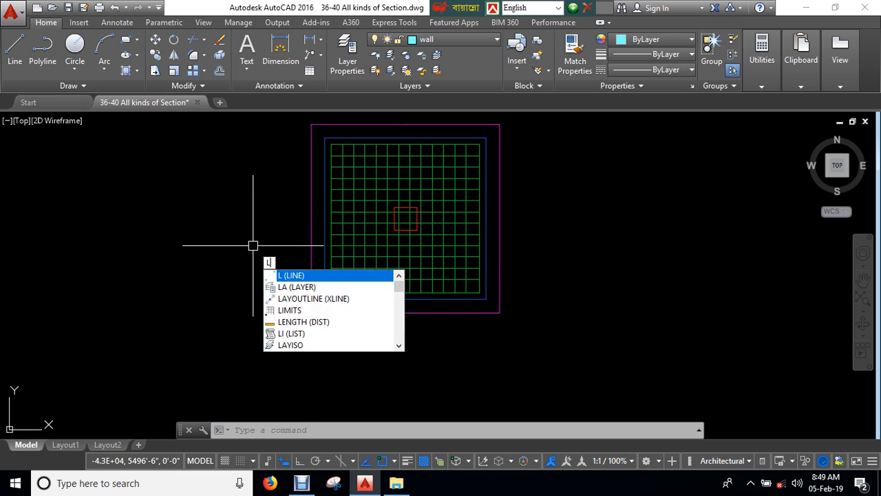
Step: With Ortho on, draw a horizontal section line through the column at the footing's middle, extending past both outer edges
{"action": "key", "text": "Return"}
{"action": "scroll", "coordinate": [299, 230], "scroll_direction": "up", "scroll_amount": 2}
{"action": "scroll", "coordinate": [305, 215], "scroll_direction": "up", "scroll_amount": 2}
{"action": "middle_click_drag", "start_coordinate": [304, 216], "coordinate": [280, 221]}
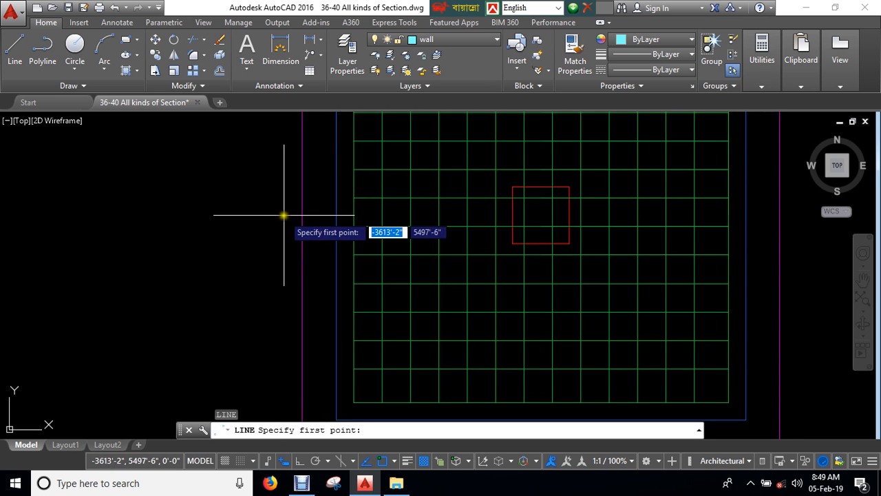
{"action": "left_click", "coordinate": [222, 210]}
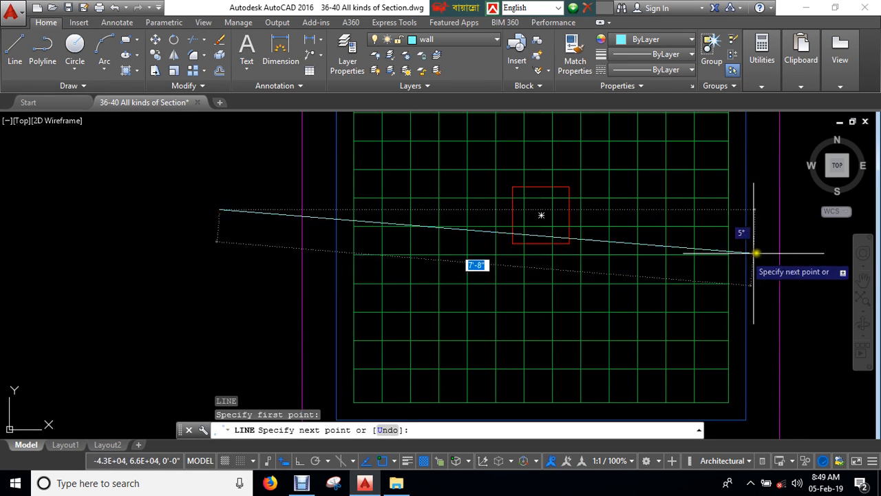
{"action": "key", "text": "F8"}
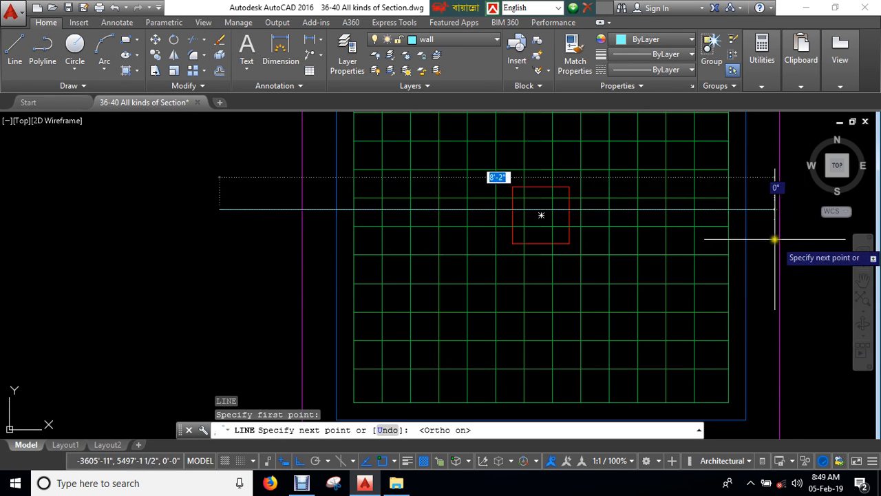
{"action": "middle_click_drag", "start_coordinate": [770, 230], "coordinate": [647, 234]}
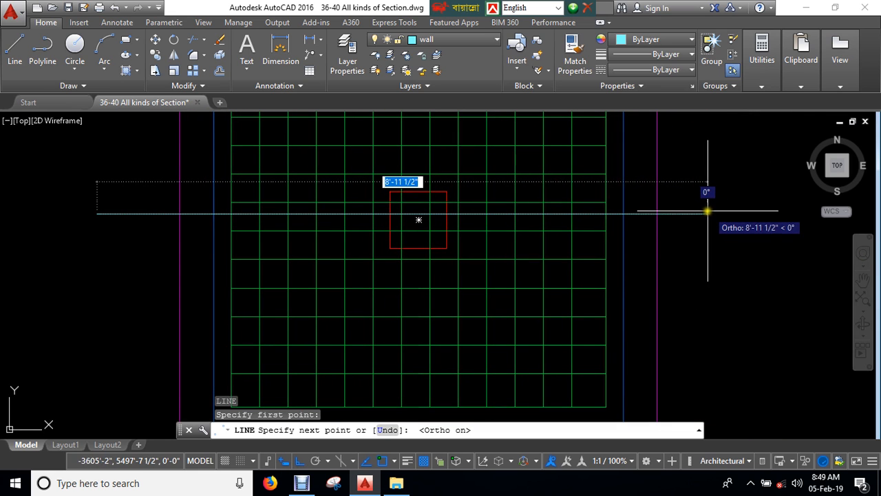
{"action": "left_click", "coordinate": [737, 220]}
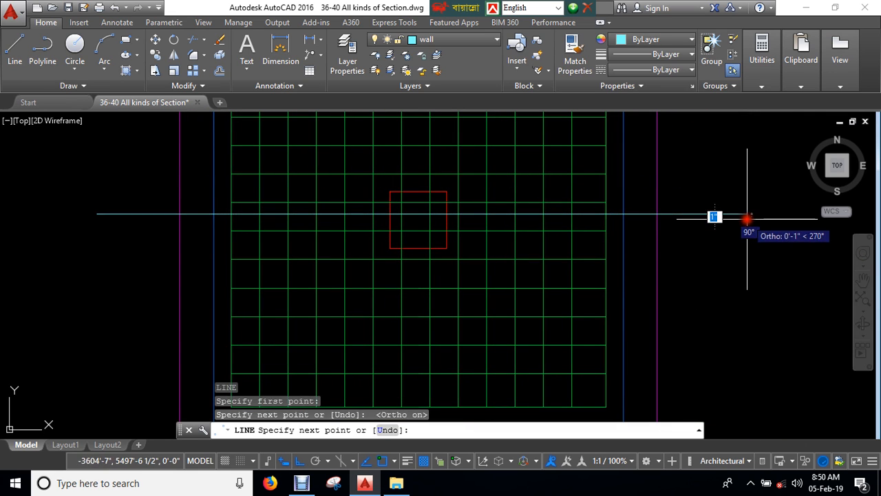
{"action": "key", "text": "Escape"}
Step: Copy the red section arrow beside the letter A in the floor plan onto both ends of the footing's section line
{"action": "type", "text": "ct o"}
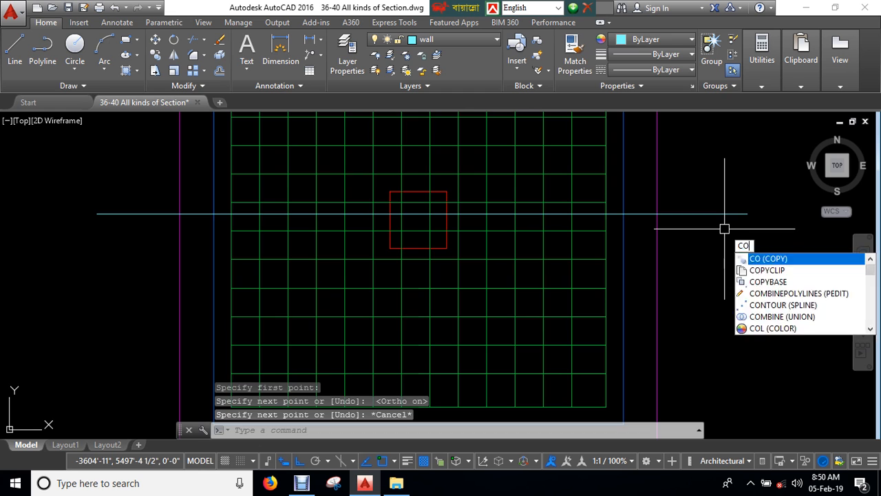
{"action": "key", "text": "Return"}
{"action": "scroll", "coordinate": [681, 223], "scroll_direction": "down", "scroll_amount": 10}
{"action": "middle_click_drag", "start_coordinate": [635, 319], "coordinate": [547, 280]}
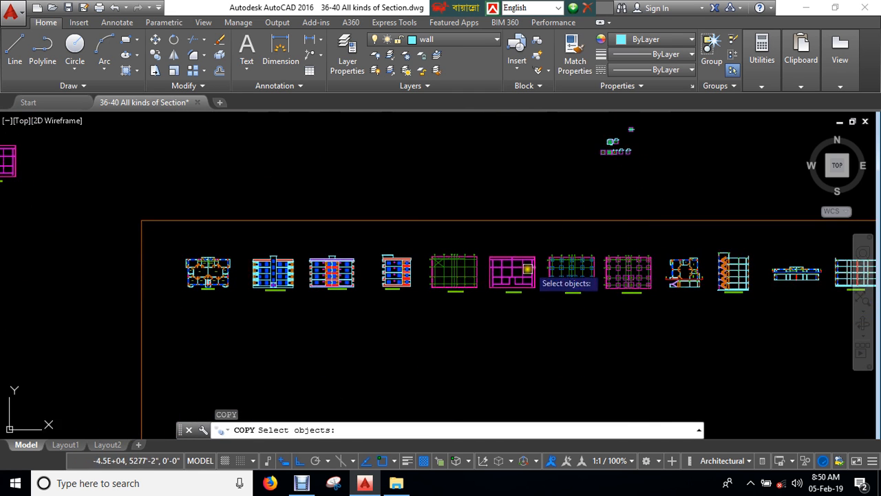
{"action": "scroll", "coordinate": [679, 281], "scroll_direction": "up", "scroll_amount": 10}
{"action": "scroll", "coordinate": [661, 268], "scroll_direction": "up", "scroll_amount": 4}
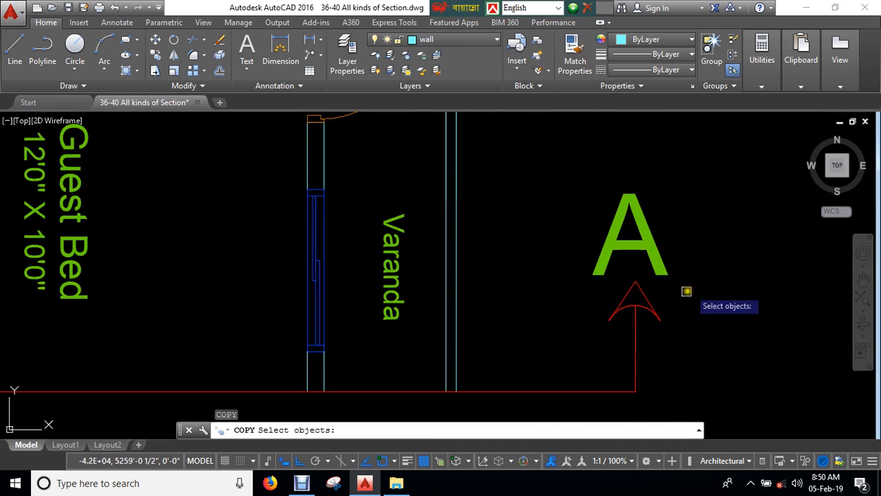
{"action": "left_click", "coordinate": [668, 295]}
{"action": "left_click", "coordinate": [582, 337]}
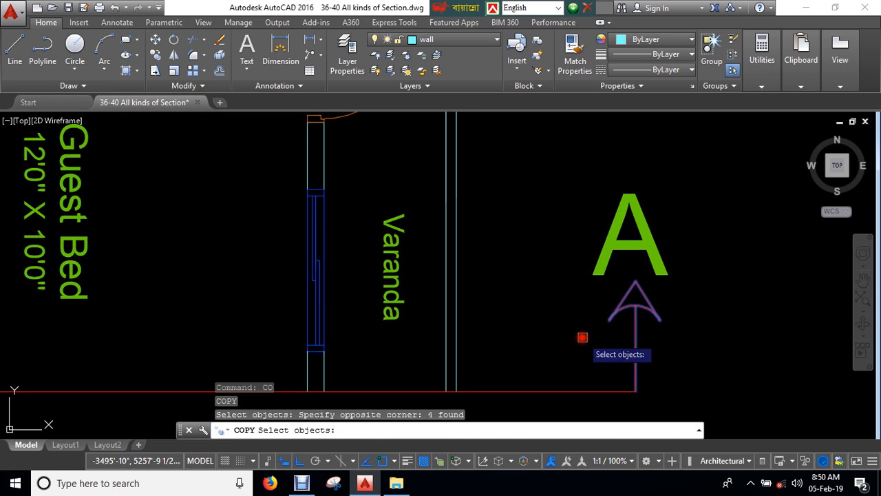
{"action": "key", "text": "Return"}
{"action": "left_click", "coordinate": [636, 390]}
{"action": "scroll", "coordinate": [643, 375], "scroll_direction": "down", "scroll_amount": 5}
{"action": "scroll", "coordinate": [647, 323], "scroll_direction": "down", "scroll_amount": 5}
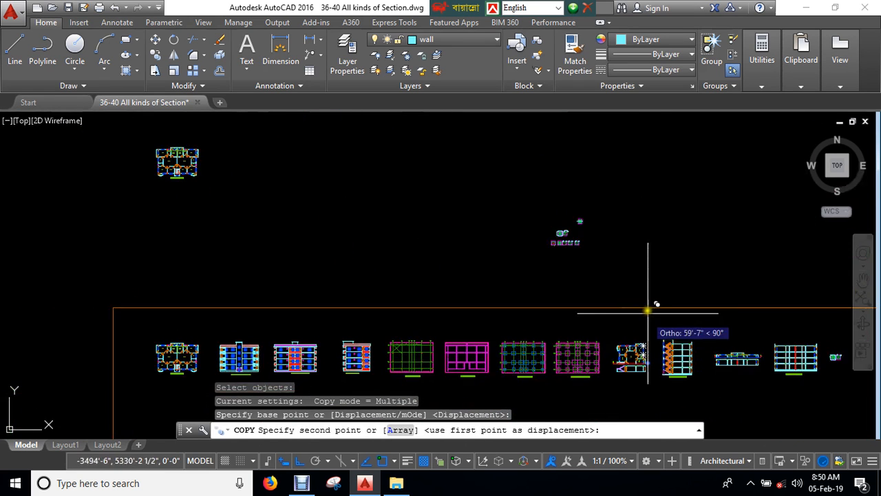
{"action": "scroll", "coordinate": [590, 216], "scroll_direction": "up", "scroll_amount": 4}
{"action": "scroll", "coordinate": [547, 241], "scroll_direction": "up", "scroll_amount": 6}
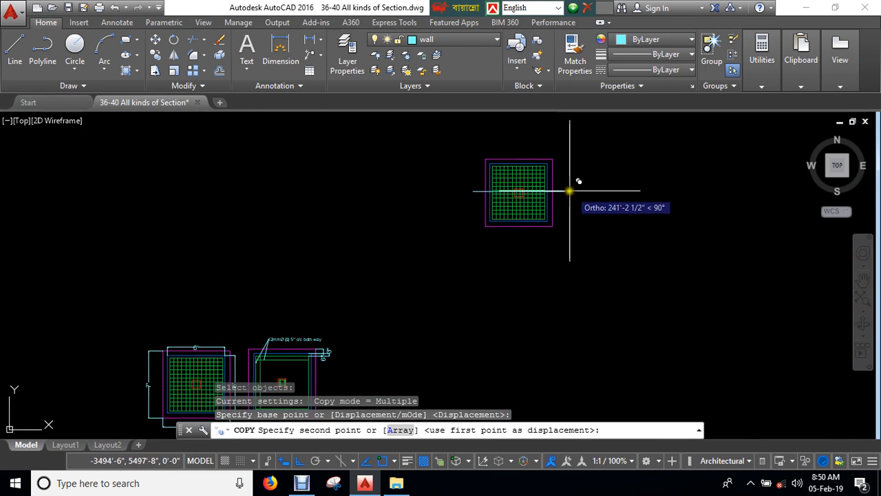
{"action": "left_click", "coordinate": [565, 192]}
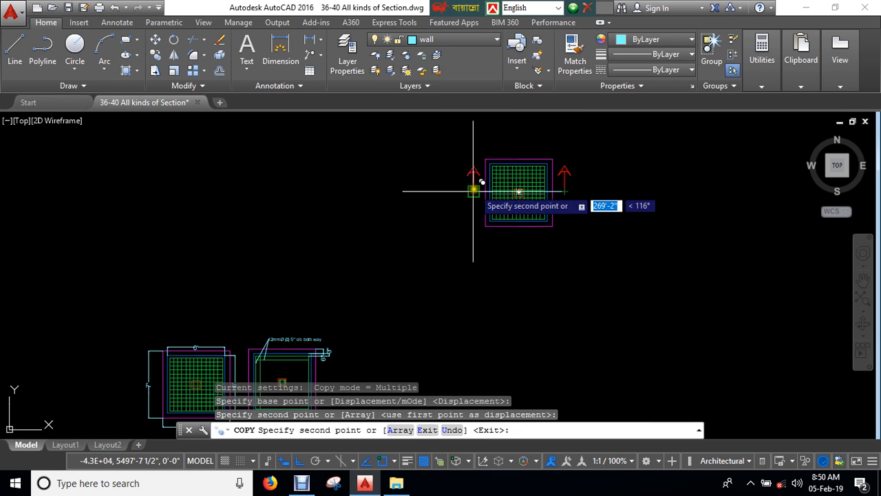
{"action": "left_click", "coordinate": [473, 187]}
{"action": "key", "text": "Escape"}
Step: Match the section line's properties to those of the red section arrow
{"action": "type", "text": "m"}
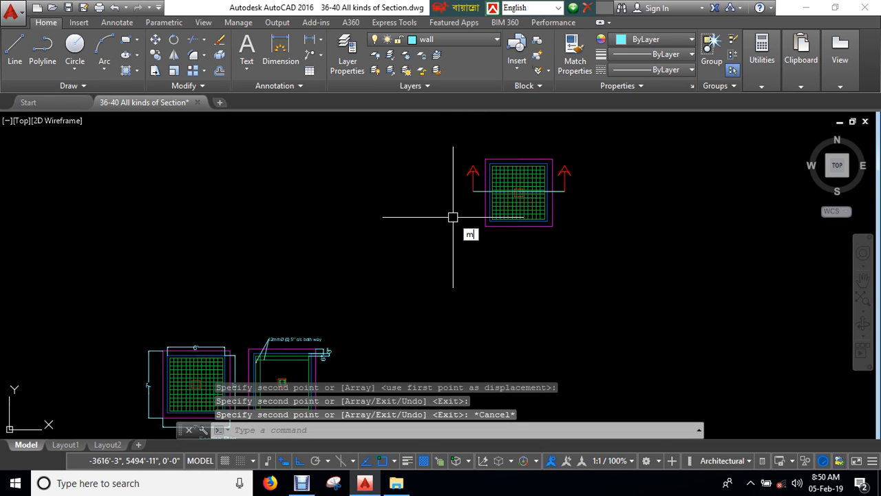
{"action": "type", "text": "a"}
{"action": "key", "text": "Return"}
{"action": "scroll", "coordinate": [472, 173], "scroll_direction": "up", "scroll_amount": 4}
{"action": "left_click", "coordinate": [471, 176]}
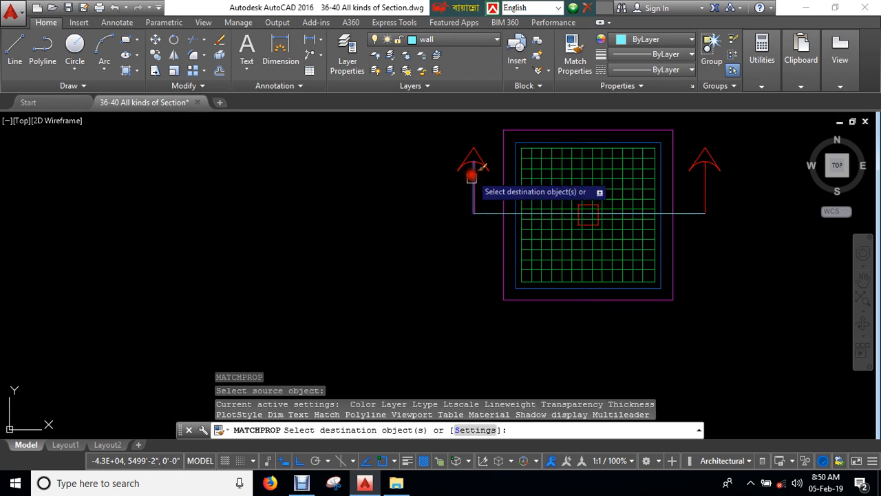
{"action": "key", "text": "Escape"}
Step: Trim the footing outlines, column and reinforcement grid lines just below the section line, using all objects as cutting edges
{"action": "middle_click_drag", "start_coordinate": [748, 256], "coordinate": [594, 269]}
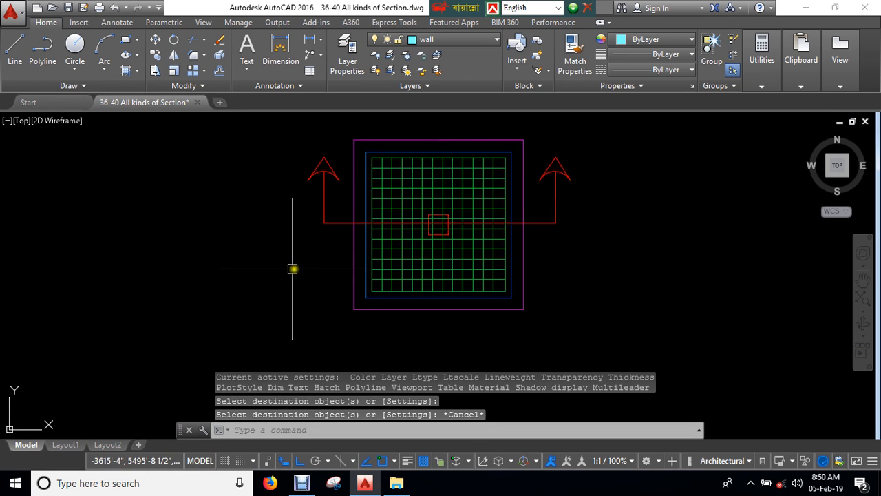
{"action": "type", "text": "tr"}
{"action": "key", "text": "Return"}
{"action": "key", "text": "Return"}
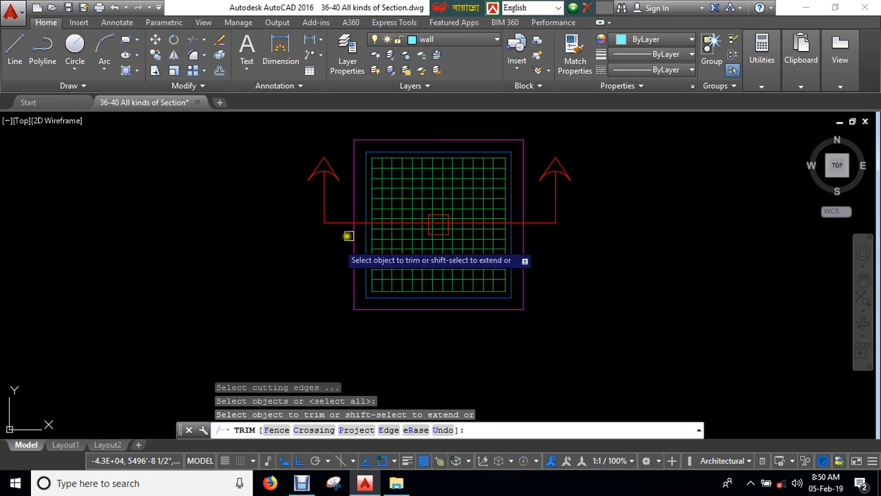
{"action": "scroll", "coordinate": [348, 235], "scroll_direction": "up", "scroll_amount": 6}
{"action": "left_click", "coordinate": [299, 210]}
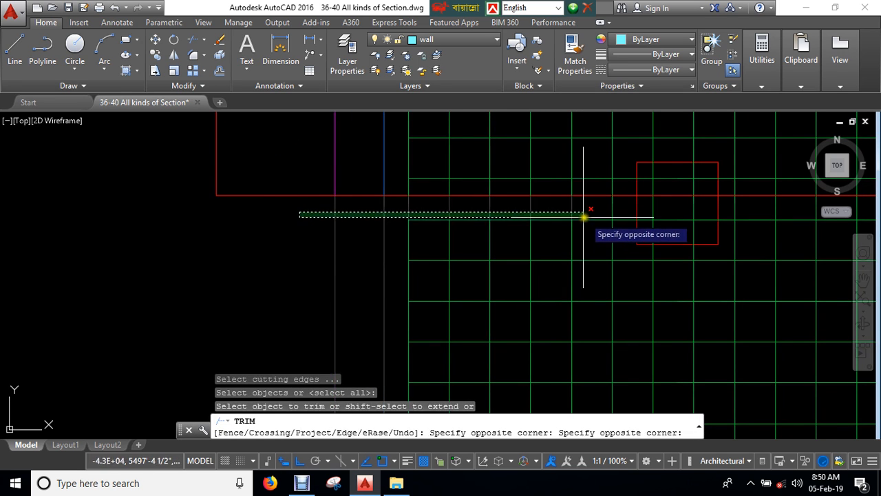
{"action": "left_click", "coordinate": [622, 205]}
{"action": "middle_click_drag", "start_coordinate": [622, 204], "coordinate": [498, 208]}
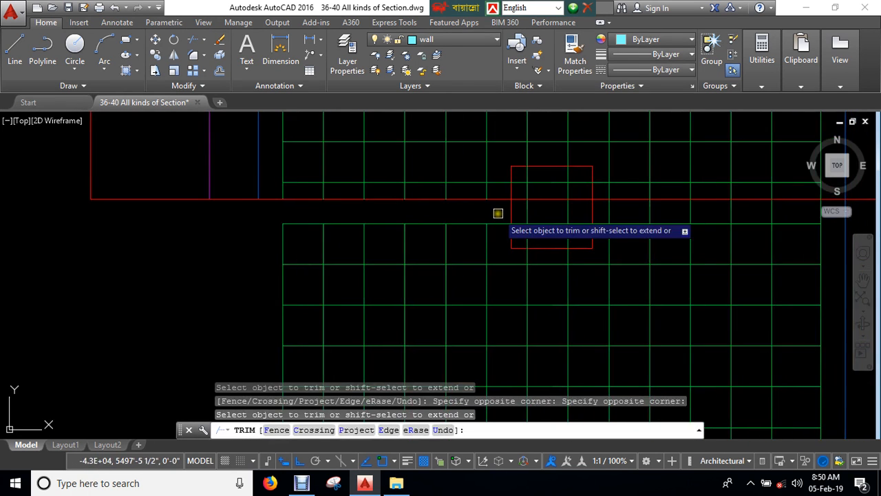
{"action": "left_click", "coordinate": [498, 208]}
{"action": "scroll", "coordinate": [498, 208], "scroll_direction": "down", "scroll_amount": 4}
{"action": "left_click", "coordinate": [674, 219]}
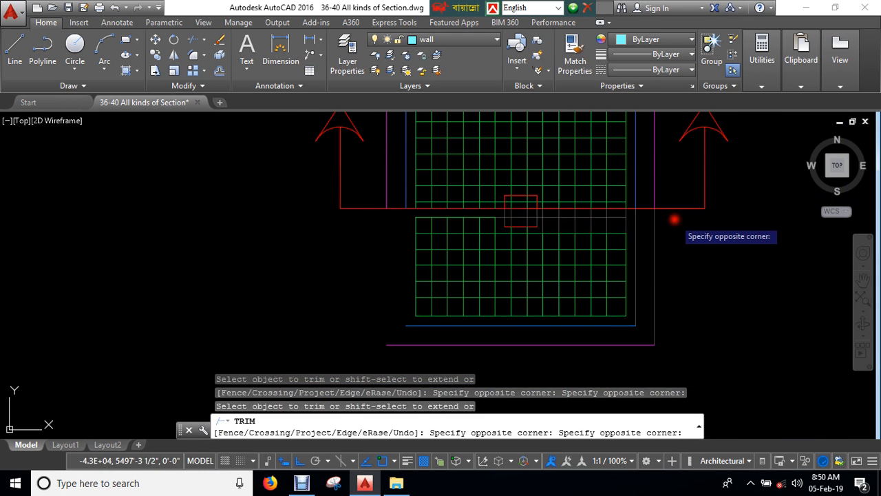
{"action": "key", "text": "Escape"}
Step: Delete the leftover footing, grid and column lines below the section line
{"action": "left_click", "coordinate": [651, 225]}
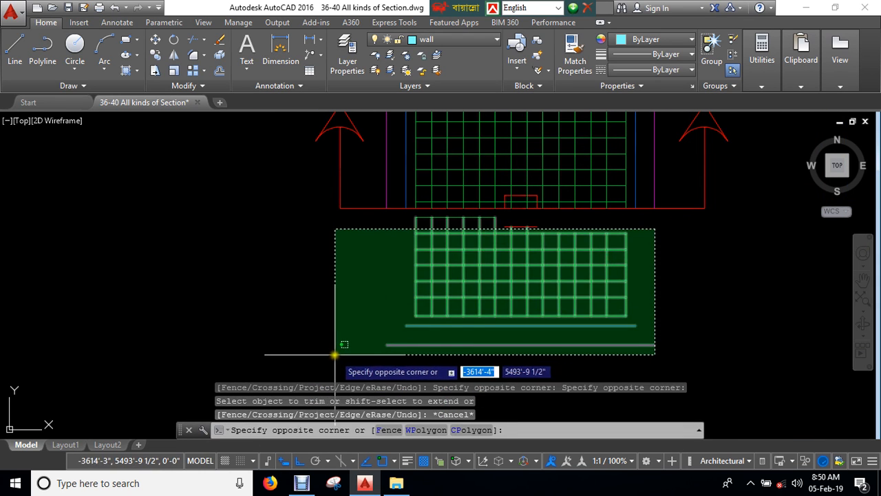
{"action": "left_click", "coordinate": [337, 354]}
{"action": "key", "text": "Delete"}
{"action": "left_click", "coordinate": [515, 227]}
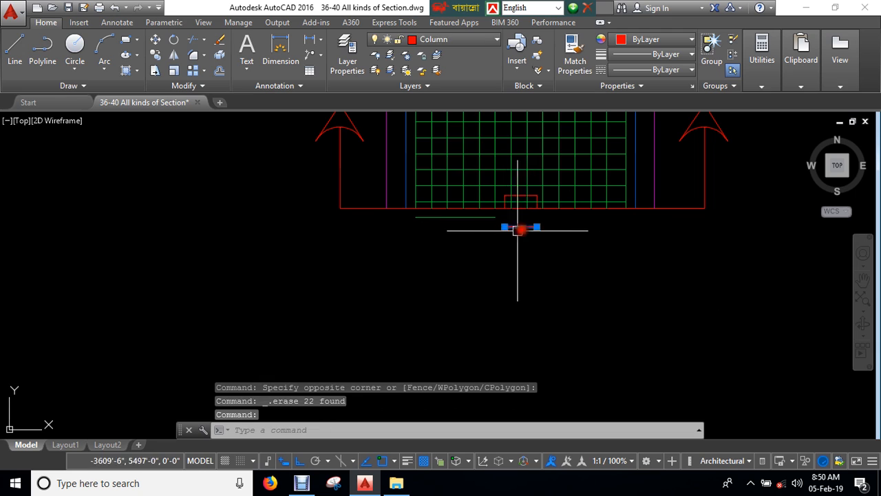
{"action": "left_click", "coordinate": [458, 219]}
{"action": "key", "text": "Delete"}
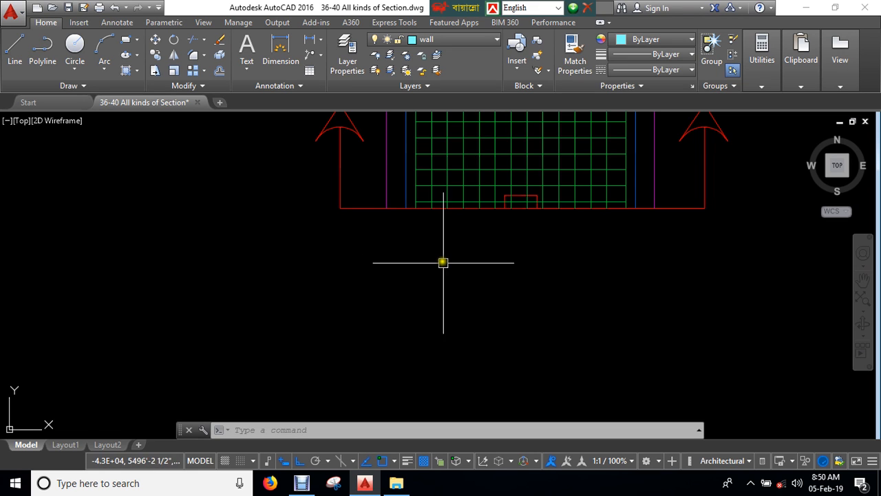
{"action": "type", "text": "l"}
{"action": "key", "text": "Return"}
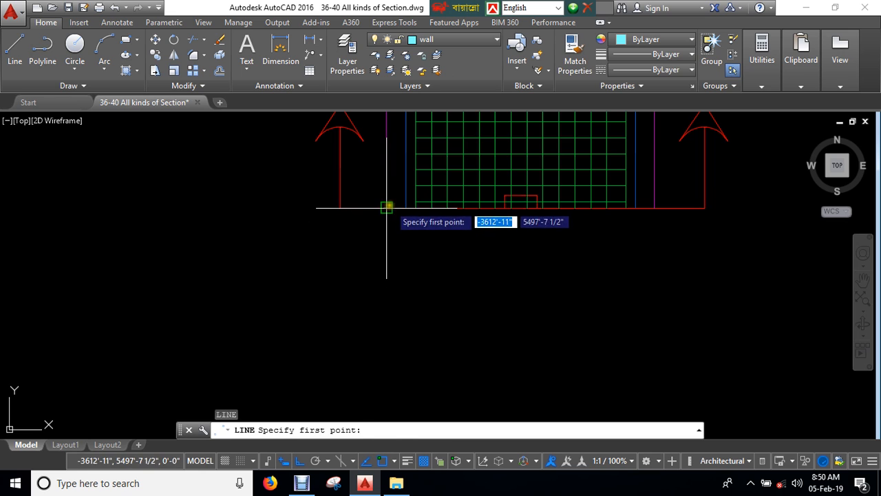
{"action": "left_click", "coordinate": [387, 208]}
{"action": "scroll", "coordinate": [402, 240], "scroll_direction": "down", "scroll_amount": 10}
{"action": "scroll", "coordinate": [400, 256], "scroll_direction": "up", "scroll_amount": 5}
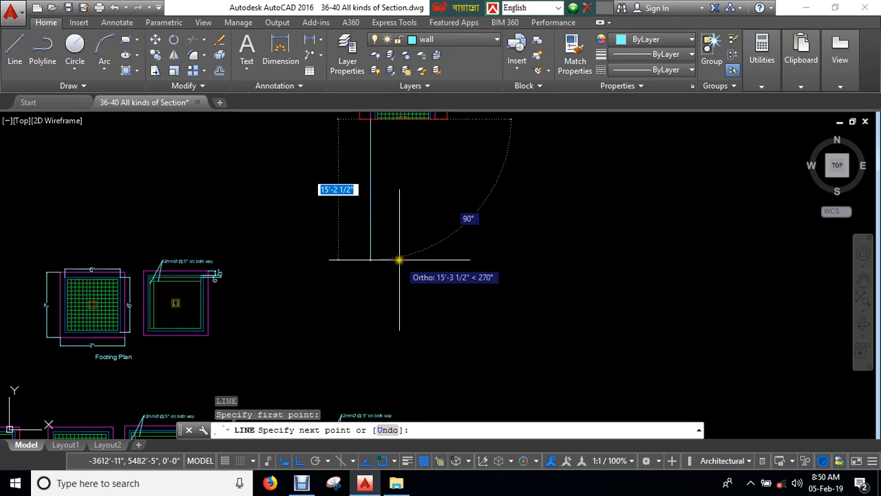
{"action": "key", "text": "Escape"}
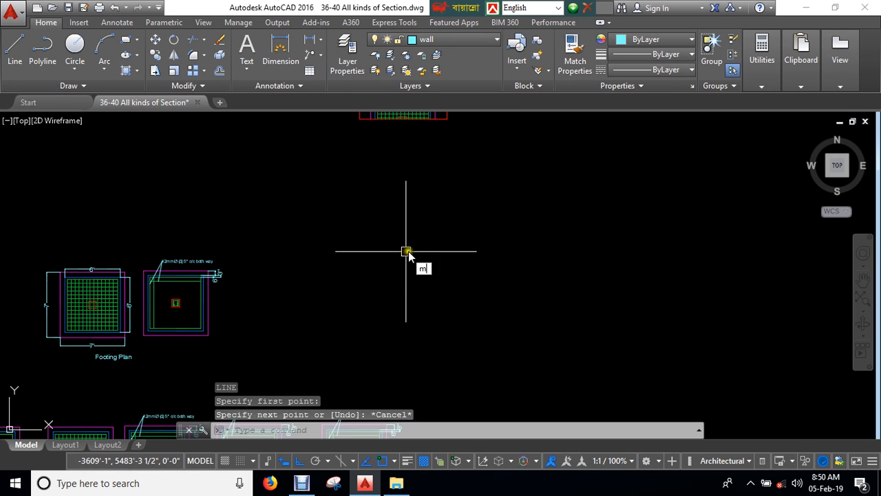
Step: Move the trimmed half footing with its section line and arrows straight up, farther from the other footing drawings
{"action": "key", "text": "Return"}
{"action": "left_click", "coordinate": [445, 188]}
{"action": "left_click", "coordinate": [319, 313]}
{"action": "key", "text": "Return"}
{"action": "left_click", "coordinate": [419, 244]}
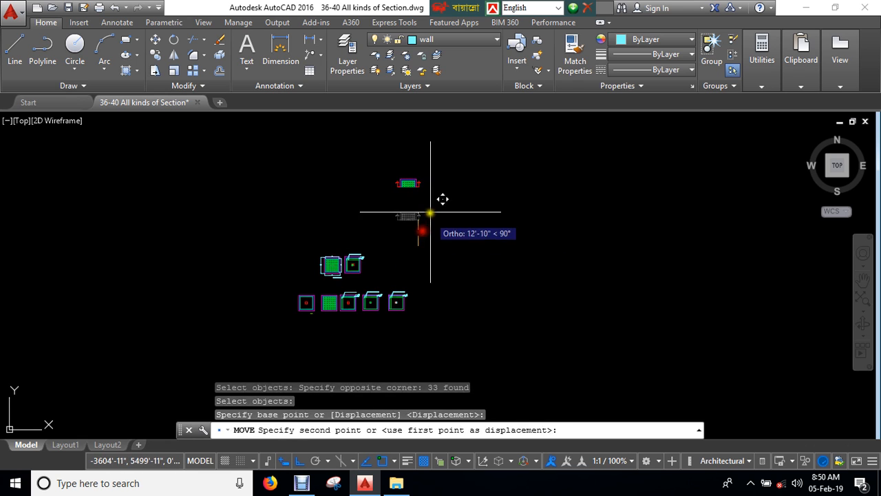
{"action": "key", "text": "Escape"}
Step: Draw a vertical projection line about 18'-6" long straight down from the left outer footing edge at the section line
{"action": "scroll", "coordinate": [394, 197], "scroll_direction": "up", "scroll_amount": 6}
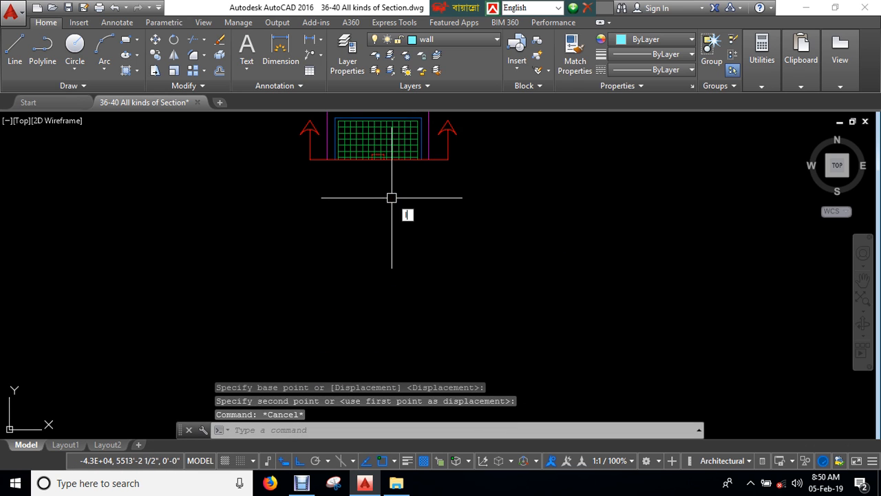
{"action": "type", "text": "l"}
{"action": "key", "text": "Return"}
{"action": "scroll", "coordinate": [323, 165], "scroll_direction": "up", "scroll_amount": 2}
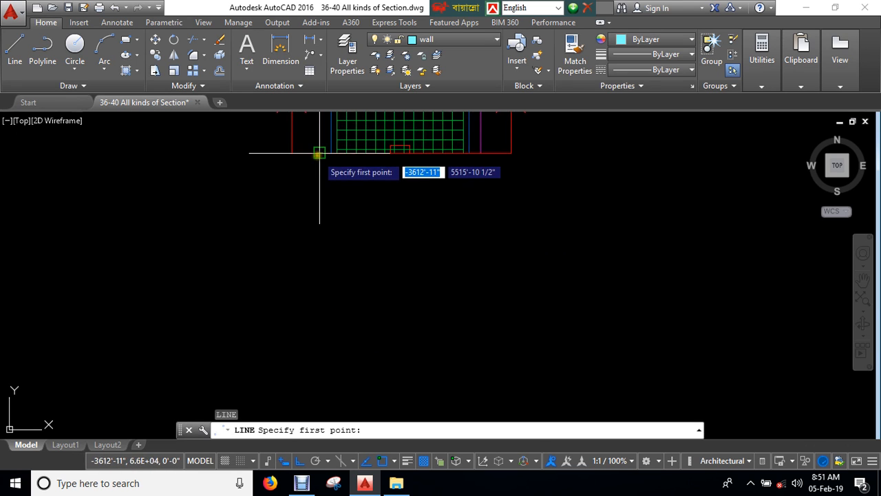
{"action": "left_click", "coordinate": [318, 153]}
{"action": "scroll", "coordinate": [341, 262], "scroll_direction": "down", "scroll_amount": 3}
{"action": "scroll", "coordinate": [343, 278], "scroll_direction": "up", "scroll_amount": 3}
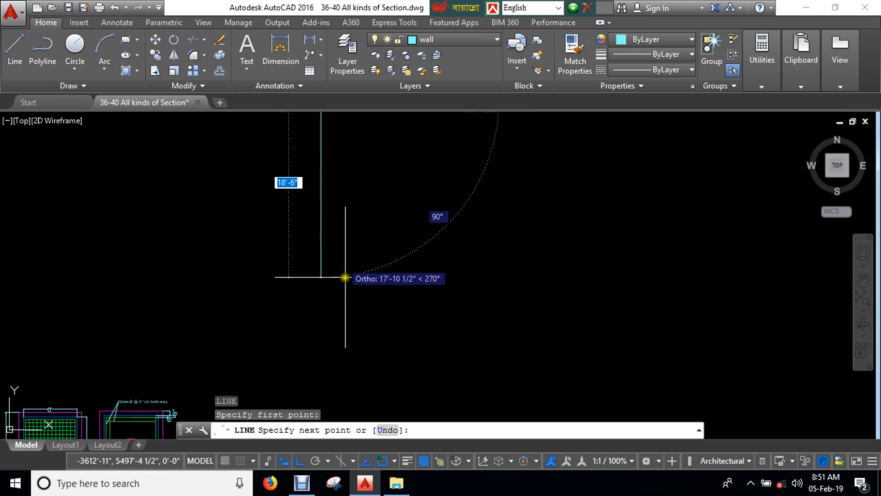
{"action": "left_click", "coordinate": [350, 291]}
{"action": "key", "text": "Escape"}
{"action": "scroll", "coordinate": [372, 251], "scroll_direction": "down", "scroll_amount": 3}
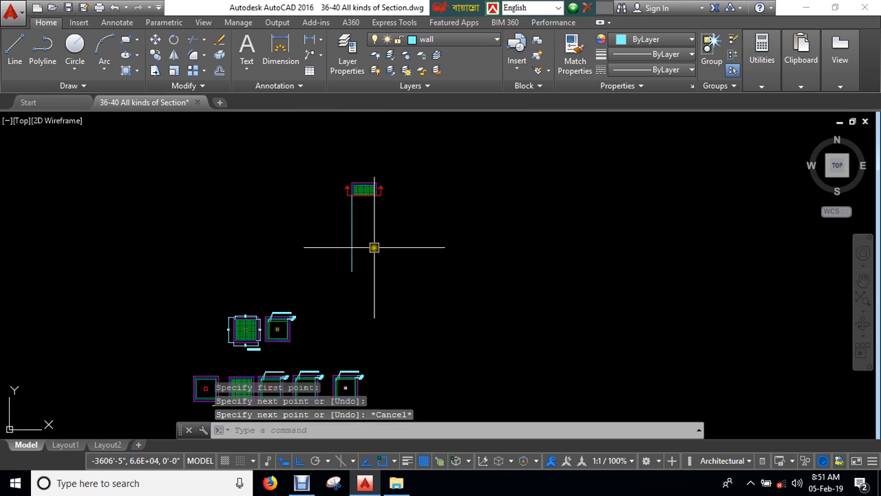
{"action": "type", "text": "l"}
{"action": "key", "text": "Return"}
{"action": "scroll", "coordinate": [374, 207], "scroll_direction": "up", "scroll_amount": 2}
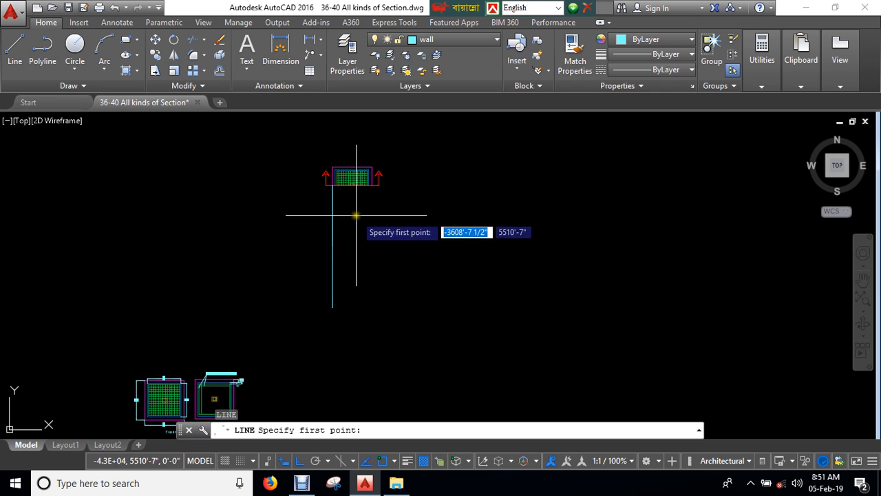
{"action": "key", "text": "Escape"}
Step: Copy the vertical projection line to the left inner, right inner and right outer footing edges along the section line
{"action": "type", "text": "co"}
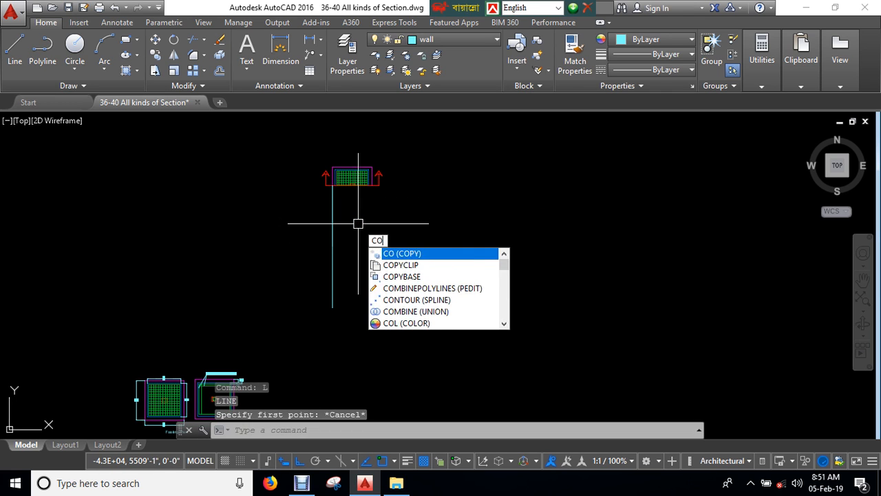
{"action": "key", "text": "Return"}
{"action": "left_click", "coordinate": [346, 209]}
{"action": "left_click", "coordinate": [294, 226]}
{"action": "key", "text": "Return"}
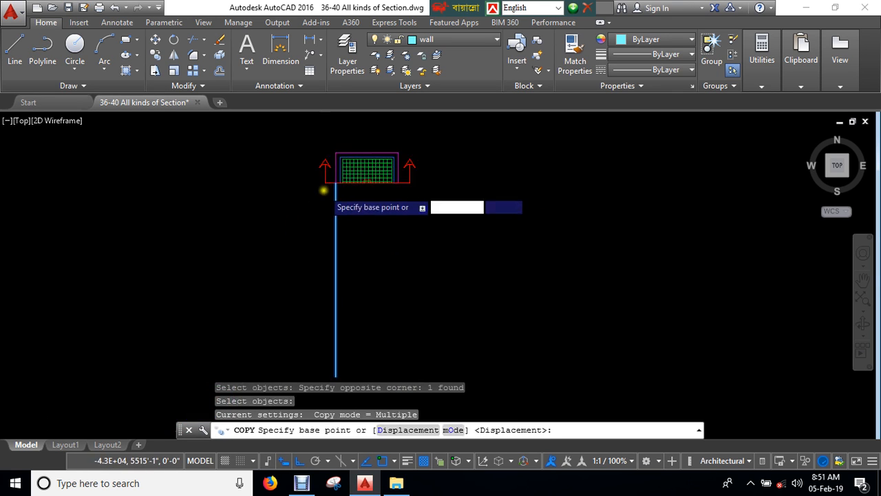
{"action": "scroll", "coordinate": [331, 187], "scroll_direction": "up", "scroll_amount": 5}
{"action": "left_click", "coordinate": [341, 172]}
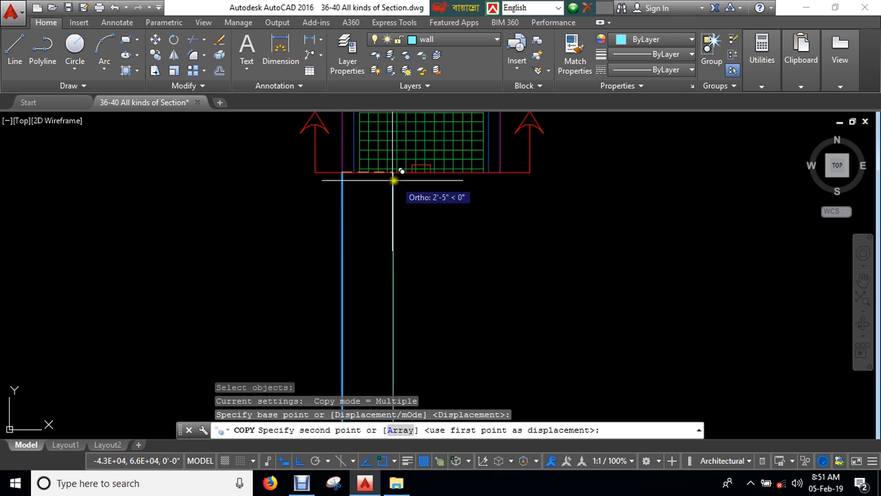
{"action": "scroll", "coordinate": [324, 183], "scroll_direction": "up", "scroll_amount": 3}
{"action": "left_click", "coordinate": [320, 157]}
{"action": "scroll", "coordinate": [321, 179], "scroll_direction": "down", "scroll_amount": 3}
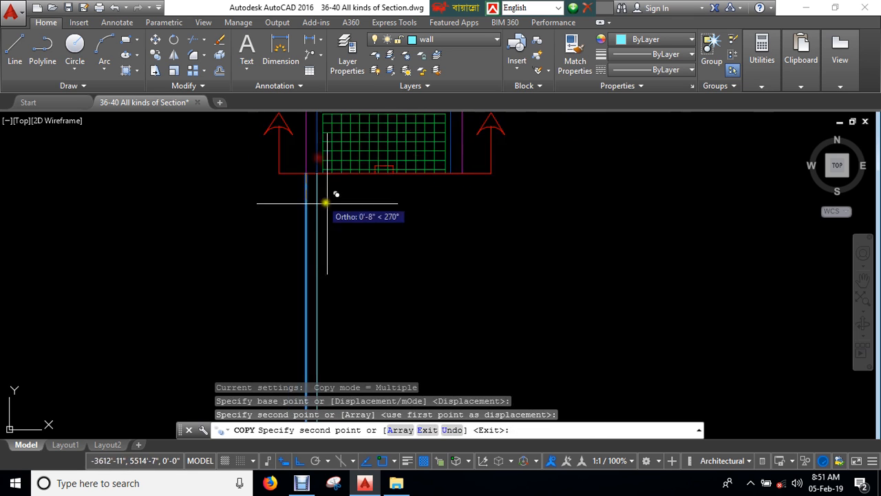
{"action": "left_click", "coordinate": [463, 173]}
{"action": "scroll", "coordinate": [451, 185], "scroll_direction": "up", "scroll_amount": 4}
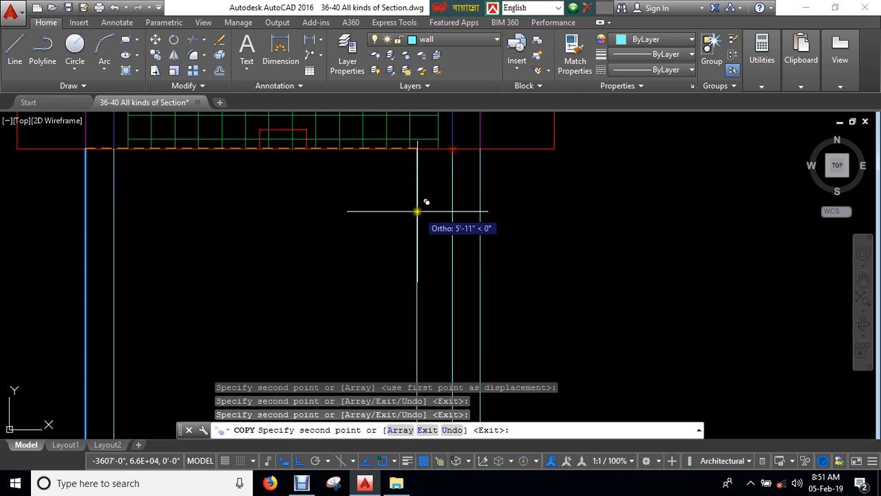
{"action": "key", "text": "Escape"}
Step: Draw a horizontal line across all four projection lines near their lower ends, extending past them on both sides
{"action": "scroll", "coordinate": [419, 266], "scroll_direction": "down", "scroll_amount": 6}
{"action": "middle_click_drag", "start_coordinate": [419, 266], "coordinate": [390, 229]}
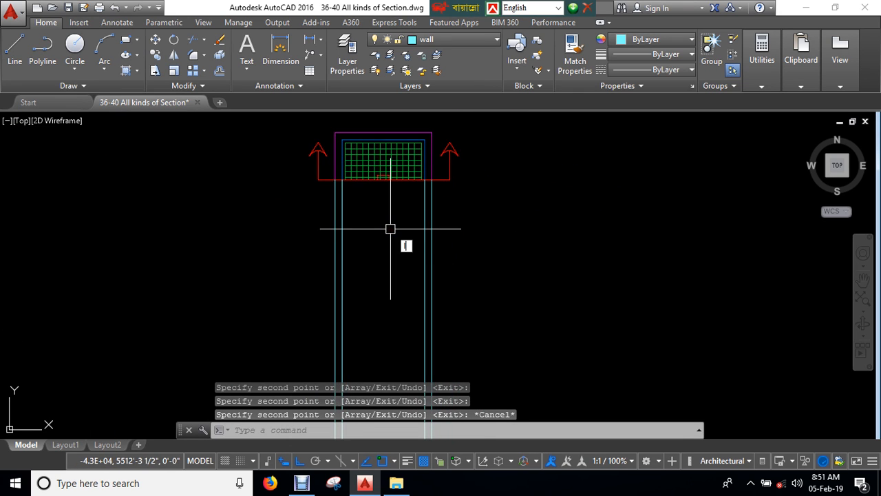
{"action": "type", "text": "l"}
{"action": "key", "text": "Return"}
{"action": "scroll", "coordinate": [389, 241], "scroll_direction": "down", "scroll_amount": 6}
{"action": "scroll", "coordinate": [379, 273], "scroll_direction": "up", "scroll_amount": 6}
{"action": "left_click", "coordinate": [344, 281]}
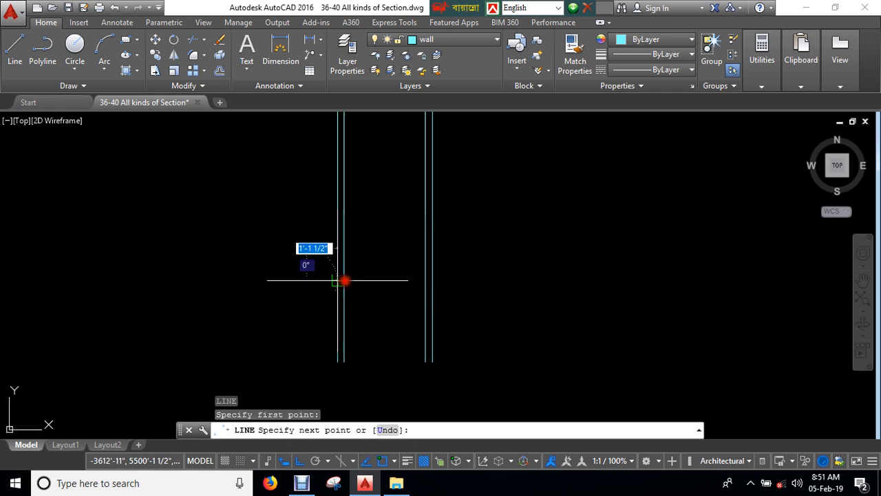
{"action": "left_click", "coordinate": [577, 280]}
{"action": "key", "text": "Return"}
Step: Trim the projection lines below the horizontal line and the horizontal line's overhangs on both sides, using all objects as cutting edges
{"action": "type", "text": "tr"}
{"action": "key", "text": "Return"}
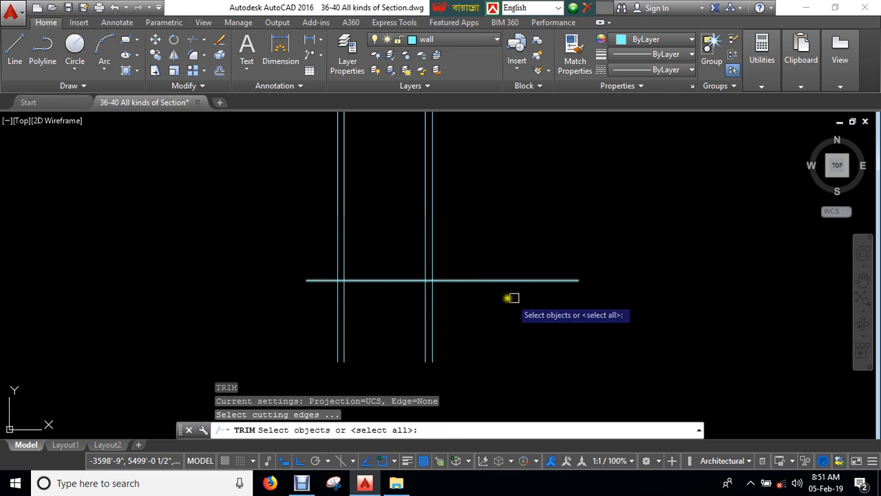
{"action": "key", "text": "Return"}
{"action": "left_click", "coordinate": [466, 306]}
{"action": "left_click", "coordinate": [310, 318]}
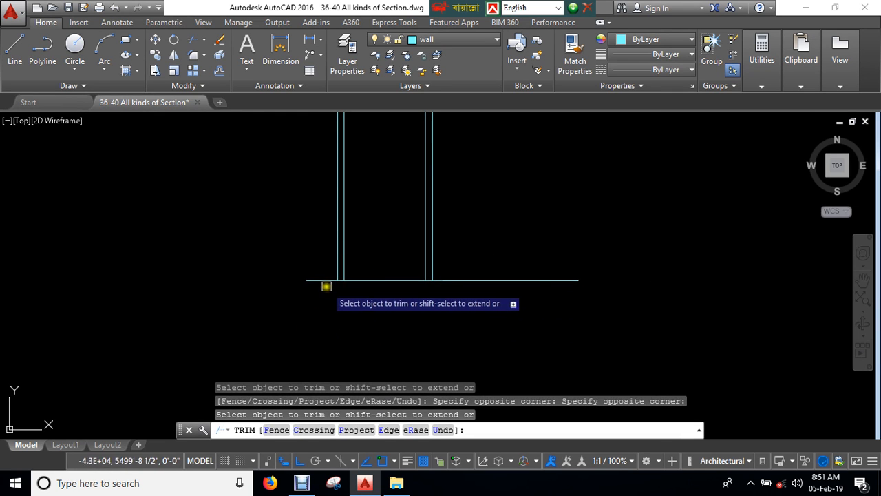
{"action": "left_click", "coordinate": [326, 284]}
{"action": "left_click", "coordinate": [499, 280]}
{"action": "key", "text": "Escape"}
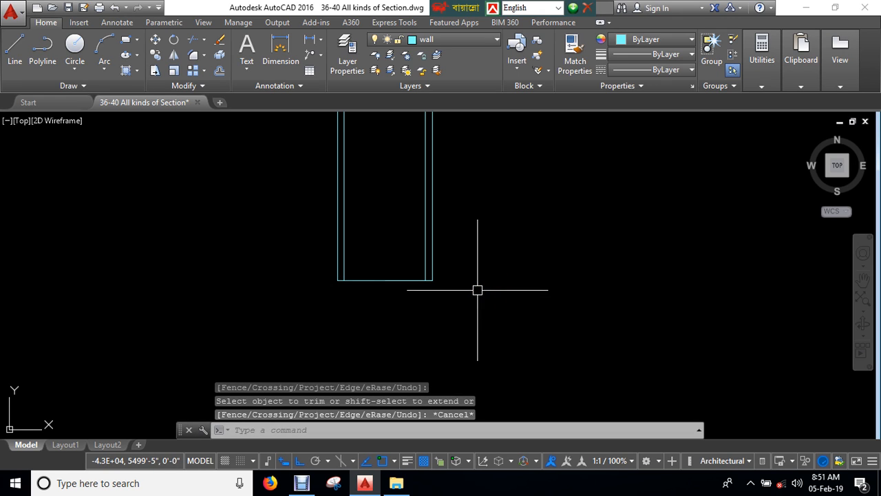
{"action": "type", "text": "o"}
{"action": "key", "text": "Return"}
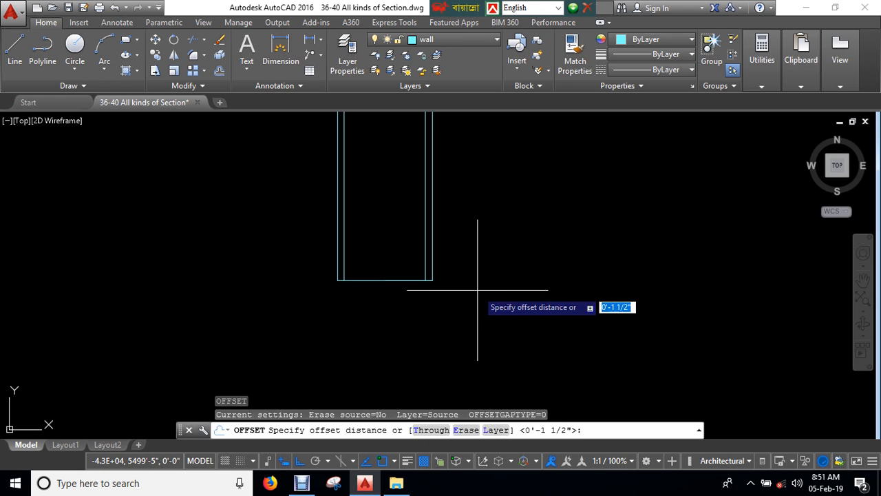
{"action": "key", "text": "Escape"}
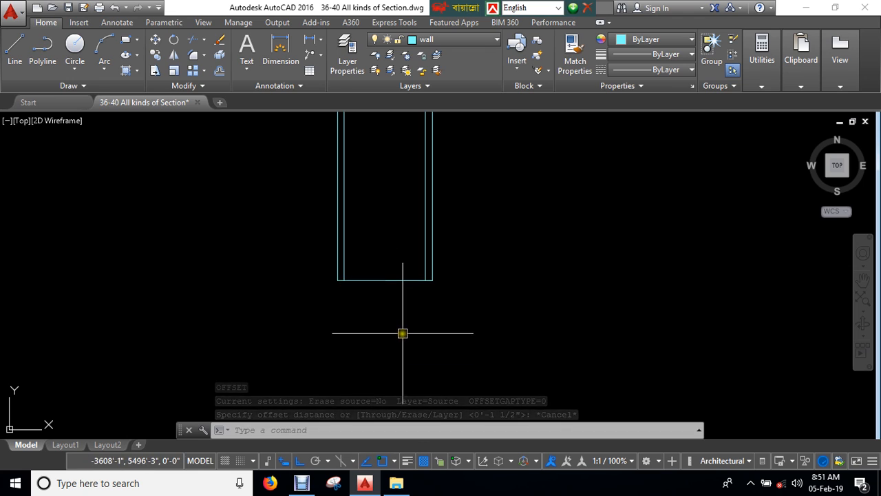
Step: Offset the bottom horizontal line 12 inches upward
{"action": "key", "text": "Return"}
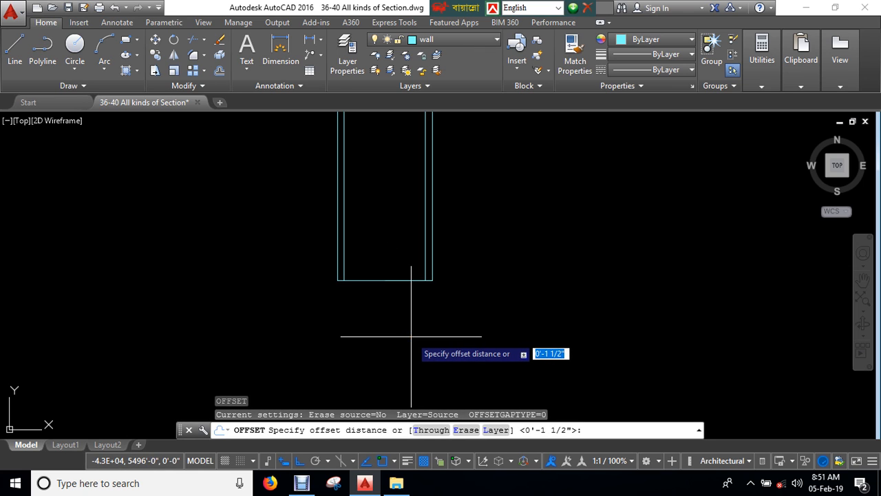
{"action": "type", "text": "12"}
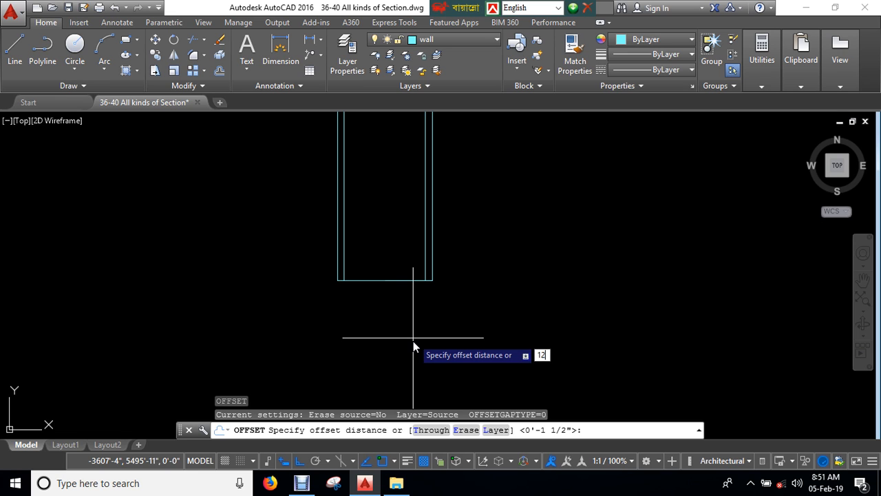
{"action": "key", "text": "Return"}
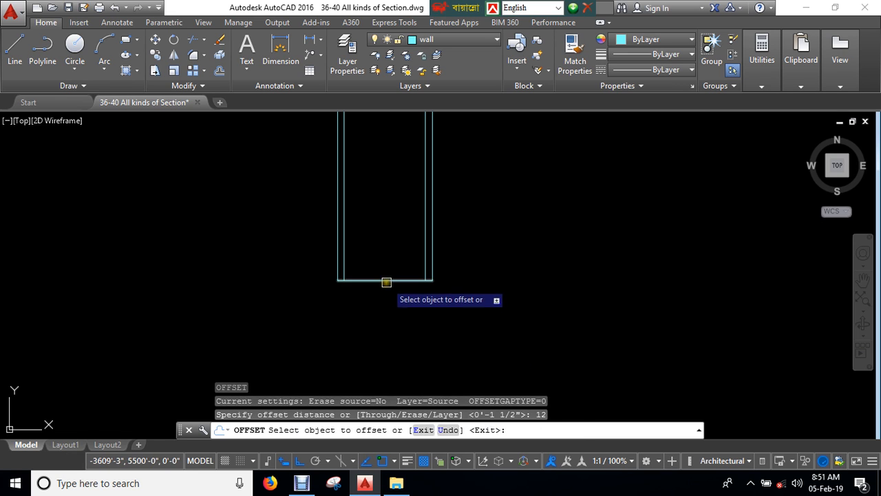
{"action": "left_click", "coordinate": [386, 283]}
{"action": "left_click", "coordinate": [387, 248]}
{"action": "key", "text": "Escape"}
{"action": "scroll", "coordinate": [386, 251], "scroll_direction": "up", "scroll_amount": 2}
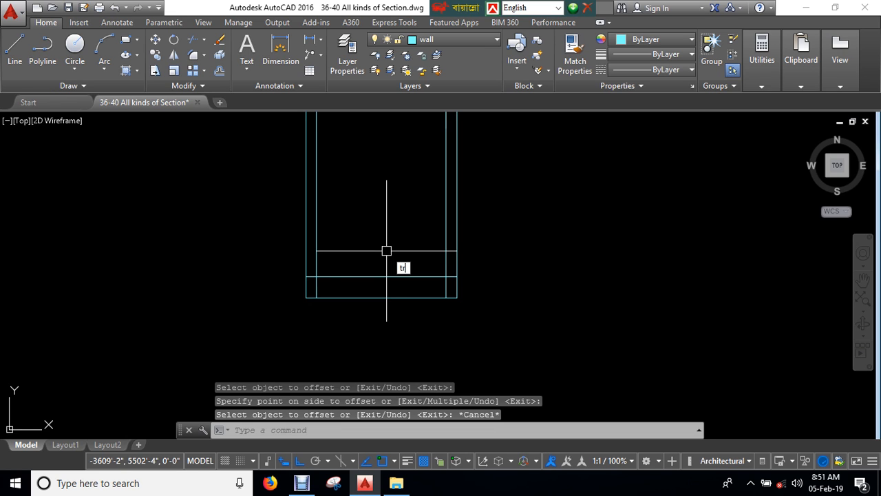
{"action": "type", "text": "tr"}
{"action": "key", "text": "Return"}
{"action": "left_click", "coordinate": [315, 290]}
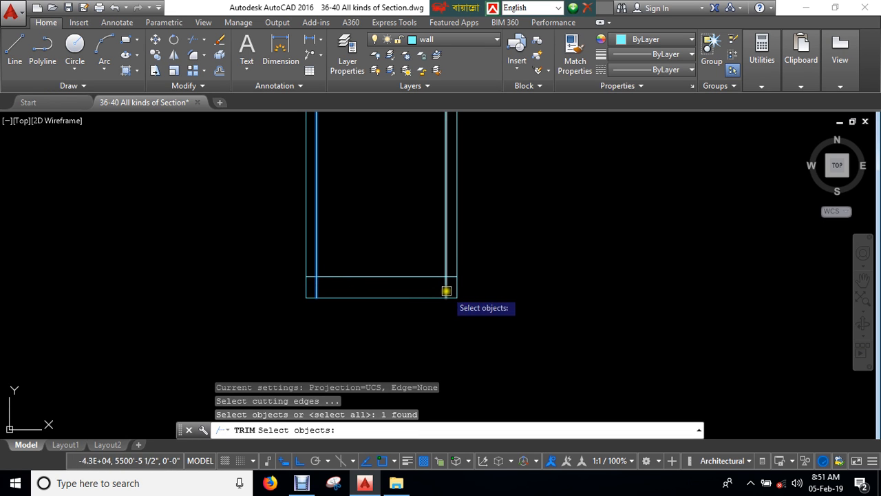
{"action": "key", "text": "Escape"}
{"action": "key", "text": "Escape"}
Step: Trim the two inner projection lines between the bottom line and the horizontal line above it
{"action": "type", "text": "tr"}
{"action": "key", "text": "Return"}
{"action": "key", "text": "Return"}
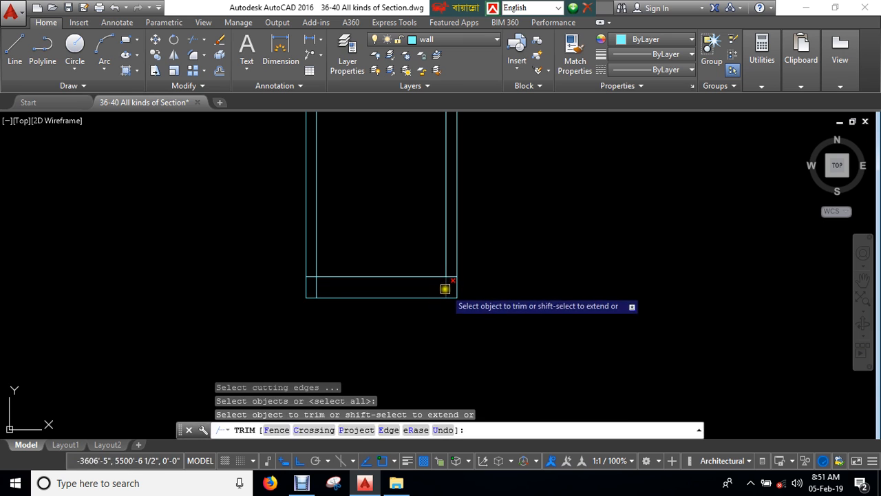
{"action": "left_click", "coordinate": [446, 287]}
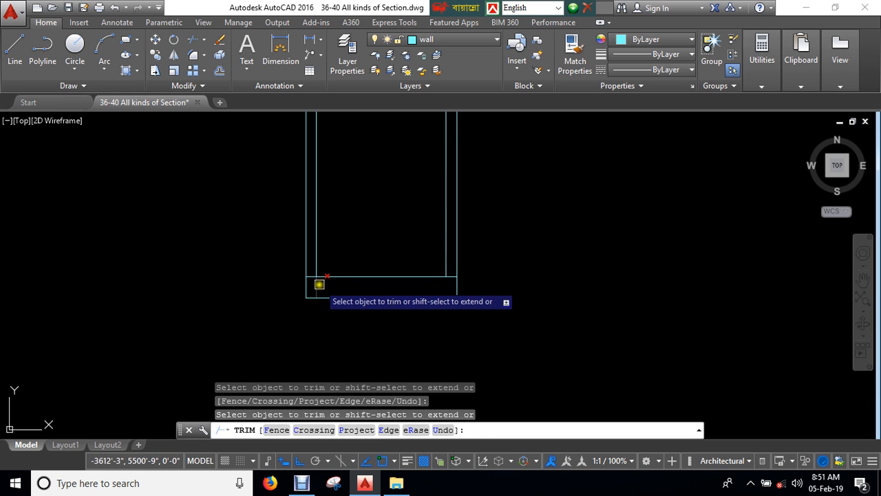
{"action": "key", "text": "Escape"}
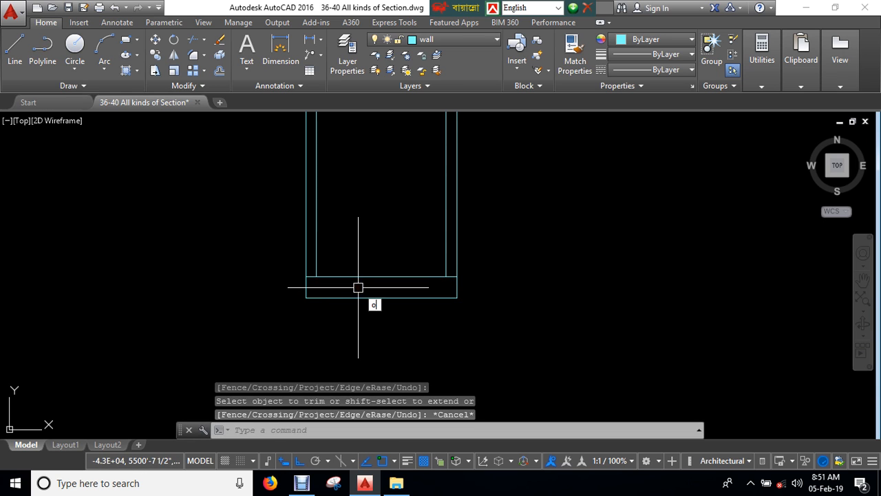
Step: Offset the upper horizontal line of the section 3 inches upward
{"action": "key", "text": "Return"}
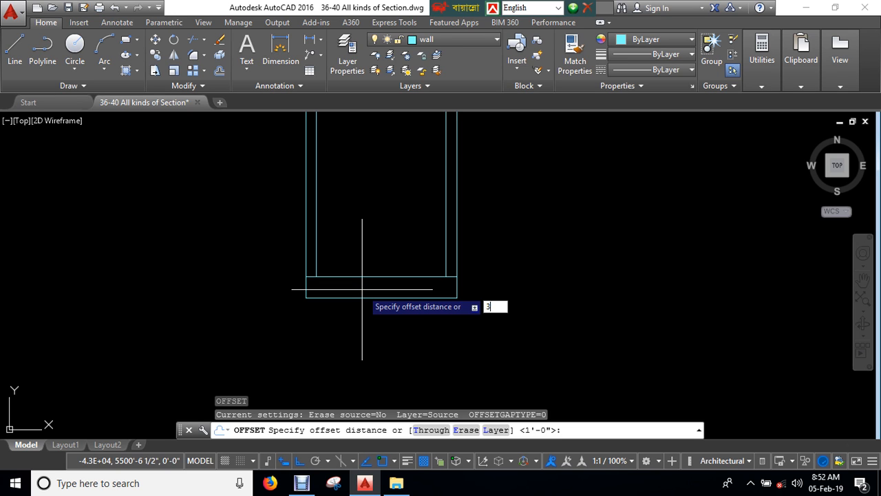
{"action": "type", "text": "3"}
{"action": "key", "text": "Return"}
{"action": "left_click", "coordinate": [368, 276]}
{"action": "left_click", "coordinate": [373, 235]}
{"action": "key", "text": "Escape"}
{"action": "key", "text": "Escape"}
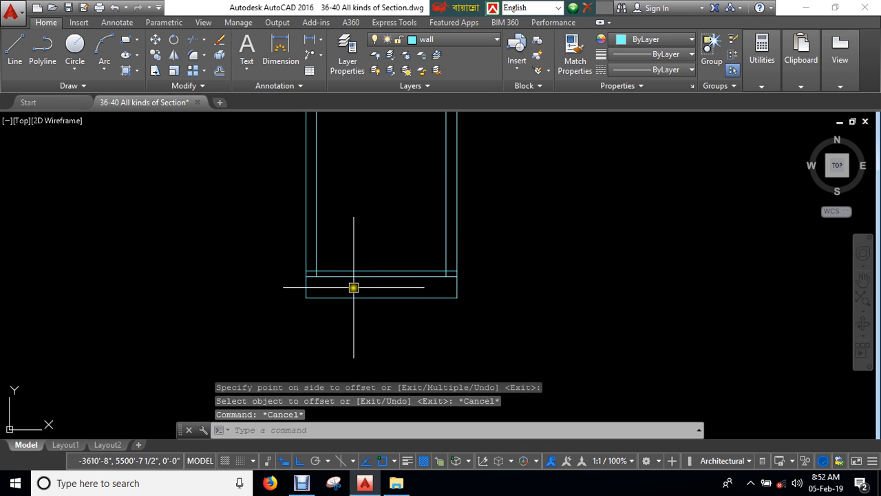
{"action": "type", "text": "T"}
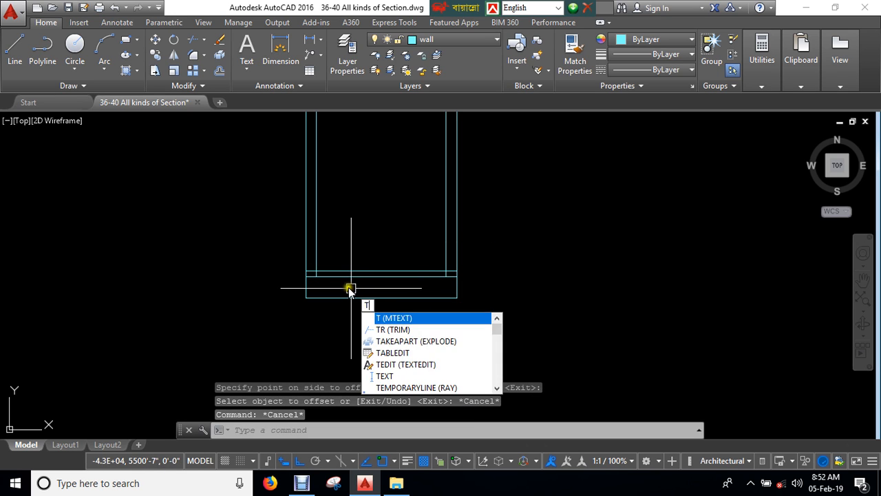
{"action": "key", "text": "Escape"}
{"action": "type", "text": "tr"}
{"action": "key", "text": "Return"}
{"action": "scroll", "coordinate": [317, 276], "scroll_direction": "up", "scroll_amount": 5}
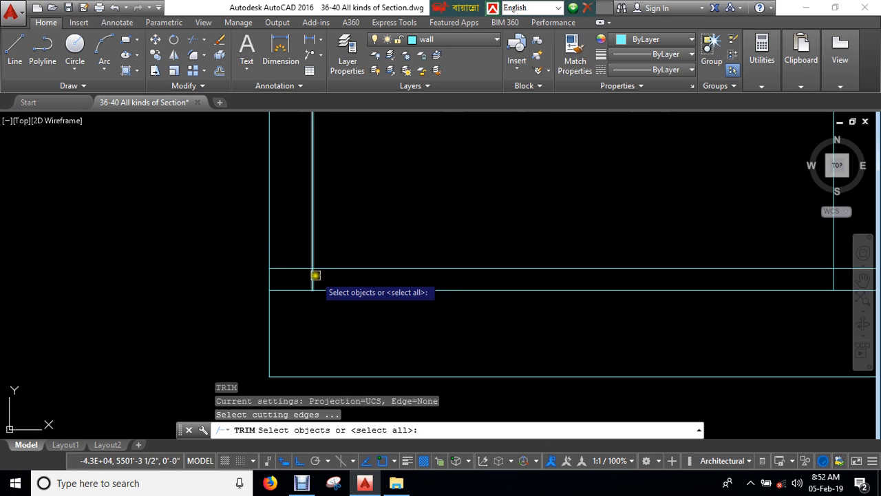
{"action": "left_click", "coordinate": [314, 276]}
{"action": "scroll", "coordinate": [312, 276], "scroll_direction": "down", "scroll_amount": 2}
{"action": "left_click", "coordinate": [310, 276]}
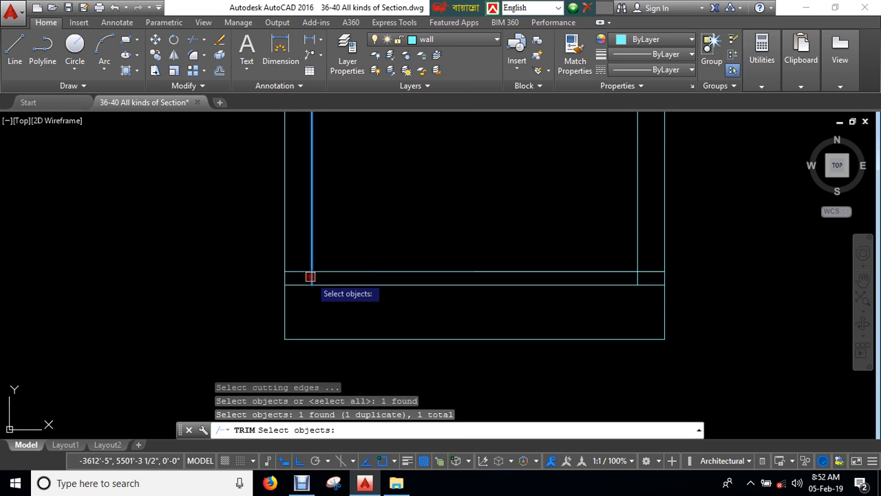
{"action": "scroll", "coordinate": [311, 276], "scroll_direction": "up", "scroll_amount": 5}
{"action": "left_click", "coordinate": [310, 276]}
{"action": "key", "text": "Escape"}
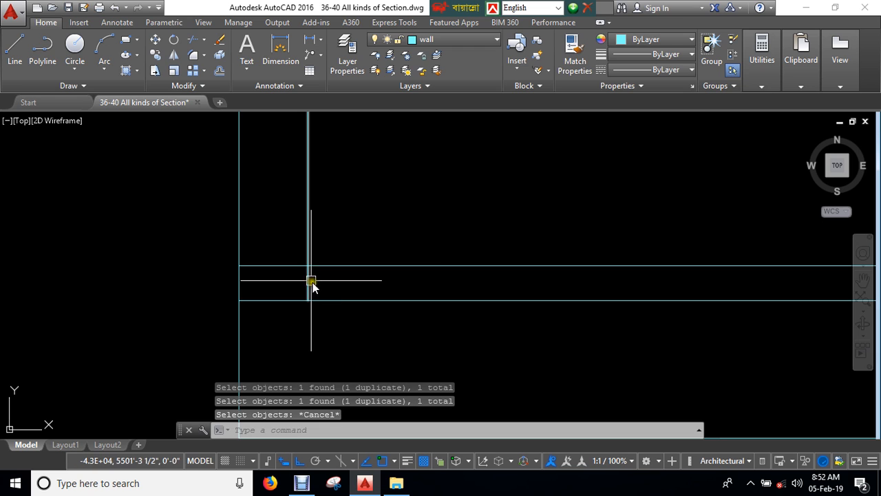
Step: Trim the two inner projection lines within the 3-inch strip, using all objects as cutting edges
{"action": "key", "text": "Return"}
{"action": "key", "text": "Return"}
{"action": "scroll", "coordinate": [311, 280], "scroll_direction": "down", "scroll_amount": 2}
{"action": "scroll", "coordinate": [651, 286], "scroll_direction": "up", "scroll_amount": 2}
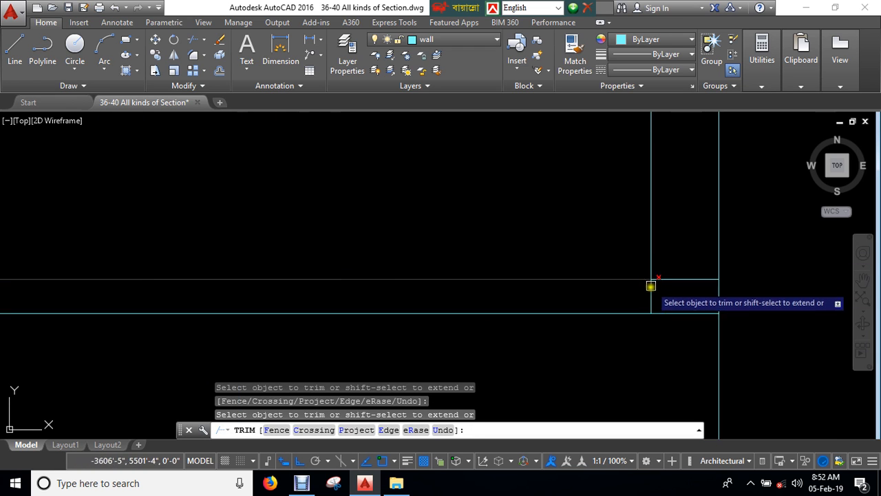
{"action": "scroll", "coordinate": [516, 237], "scroll_direction": "down", "scroll_amount": 3}
{"action": "key", "text": "Escape"}
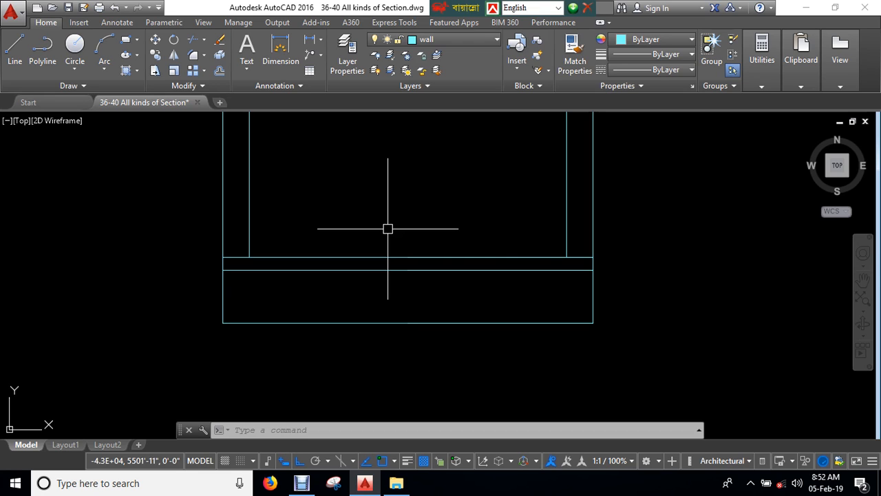
{"action": "key", "text": "Escape"}
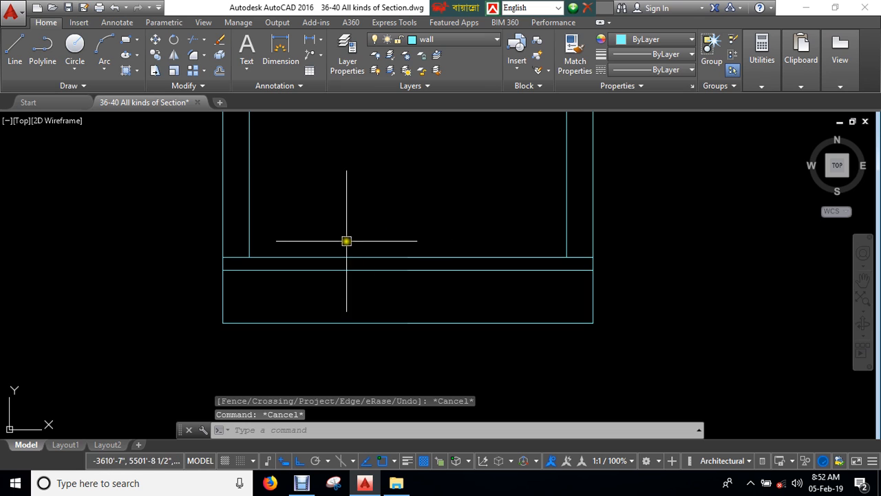
{"action": "scroll", "coordinate": [326, 247], "scroll_direction": "down", "scroll_amount": 2}
{"action": "scroll", "coordinate": [326, 247], "scroll_direction": "up", "scroll_amount": 2}
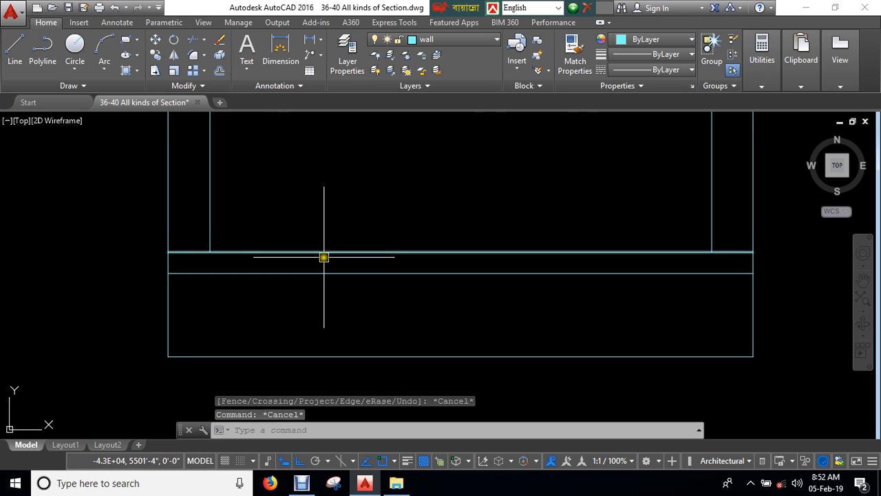
Step: Offset the top line of the 3-inch strip 12 inches upward
{"action": "key", "text": "Escape"}
{"action": "key", "text": "Escape"}
{"action": "scroll", "coordinate": [337, 223], "scroll_direction": "down", "scroll_amount": 2}
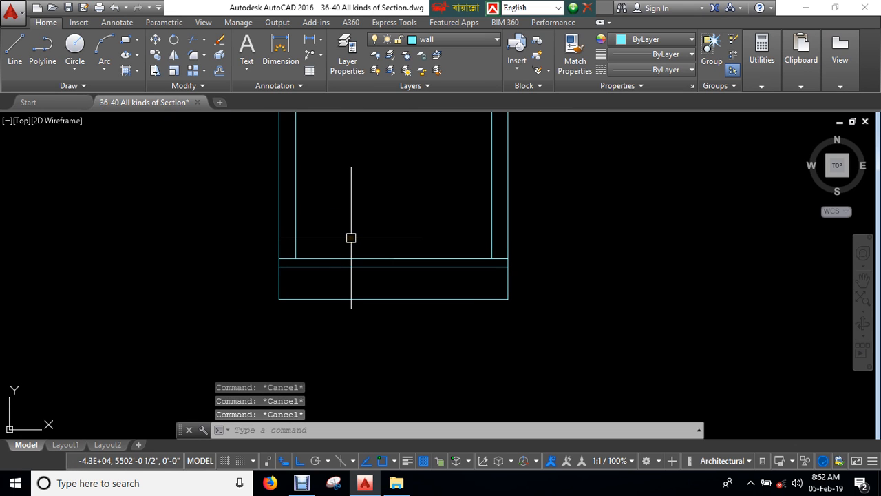
{"action": "key", "text": "Return"}
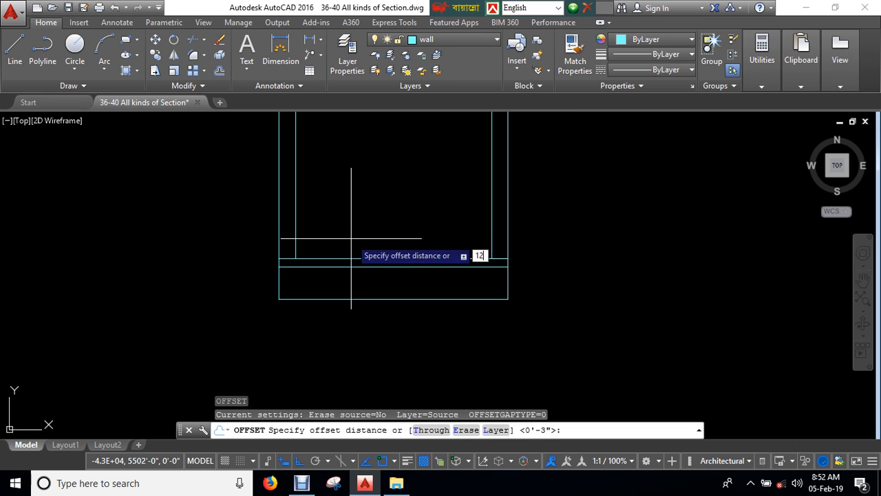
{"action": "key", "text": "Return"}
{"action": "left_click", "coordinate": [359, 256]}
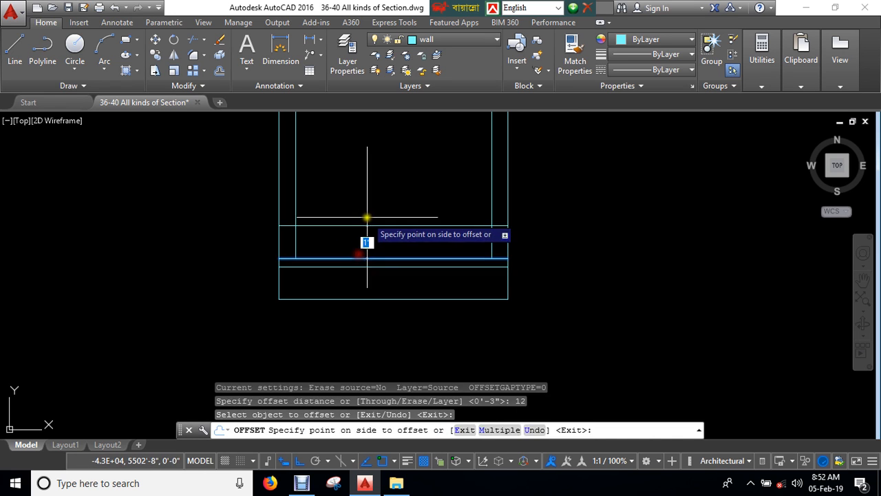
{"action": "left_click", "coordinate": [365, 215]}
{"action": "key", "text": "Escape"}
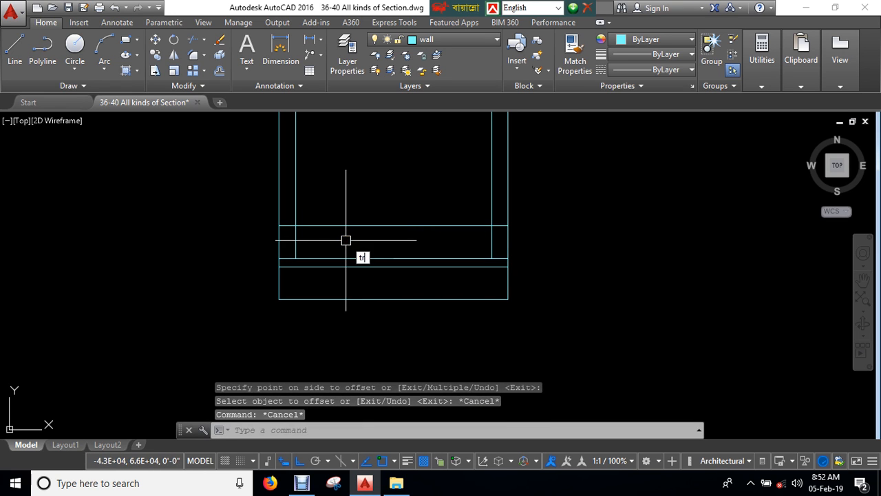
{"action": "type", "text": "tr"}
{"action": "key", "text": "Return"}
{"action": "key", "text": "Return"}
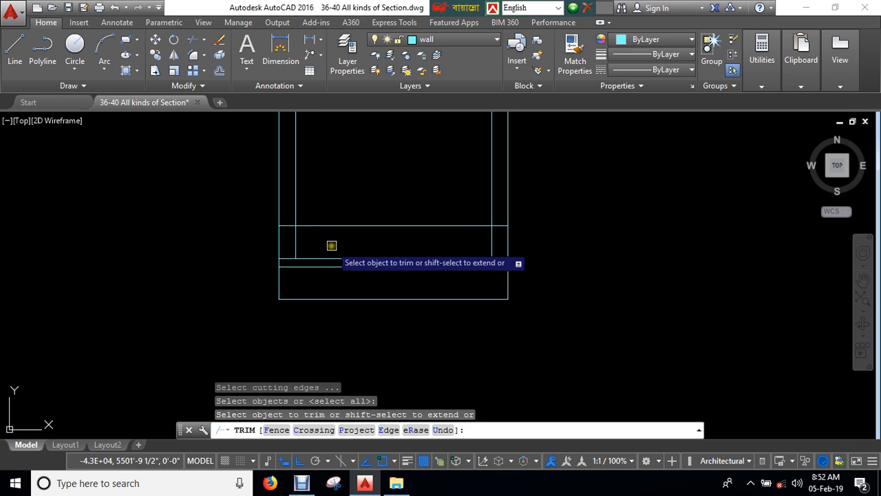
{"action": "key", "text": "Escape"}
{"action": "key", "text": "Escape"}
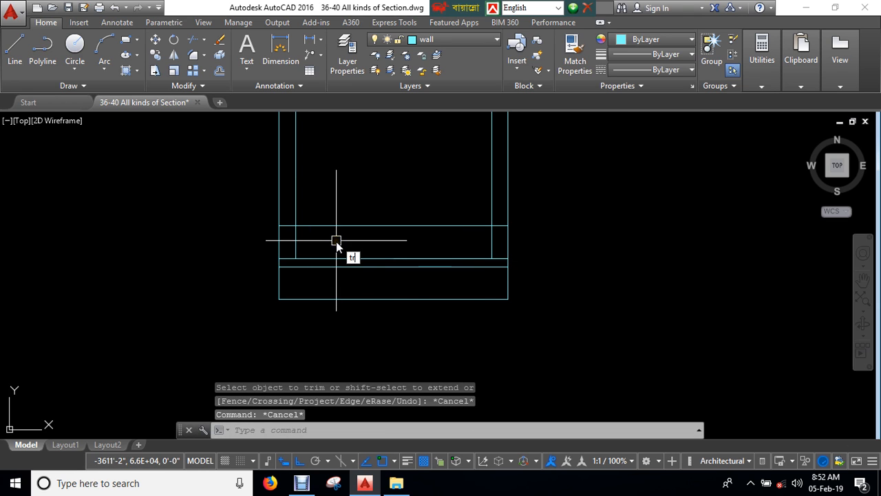
Step: Trim the ends of the new upper horizontal line that extend outside the two inner projection lines
{"action": "type", "text": "tr"}
{"action": "key", "text": "Return"}
{"action": "key", "text": "Return"}
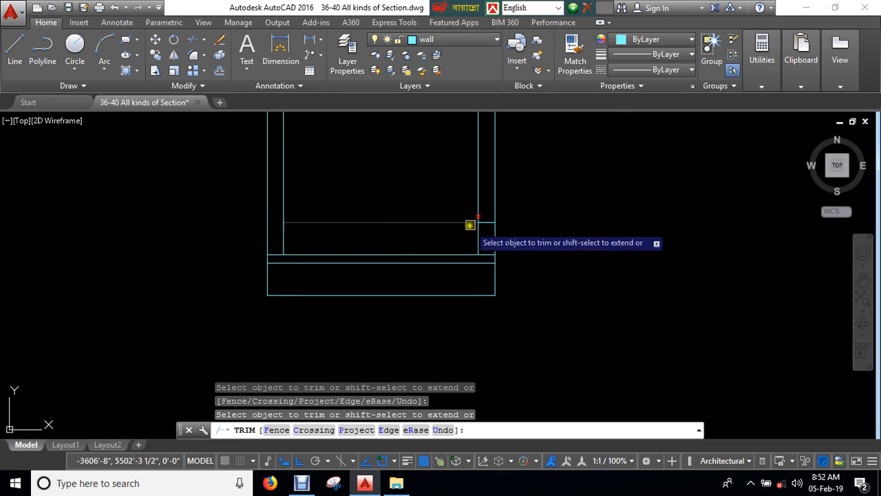
{"action": "scroll", "coordinate": [484, 220], "scroll_direction": "up", "scroll_amount": 2}
{"action": "scroll", "coordinate": [486, 220], "scroll_direction": "down", "scroll_amount": 5}
{"action": "middle_click_drag", "start_coordinate": [453, 206], "coordinate": [457, 240]}
{"action": "key", "text": "Escape"}
{"action": "key", "text": "Escape"}
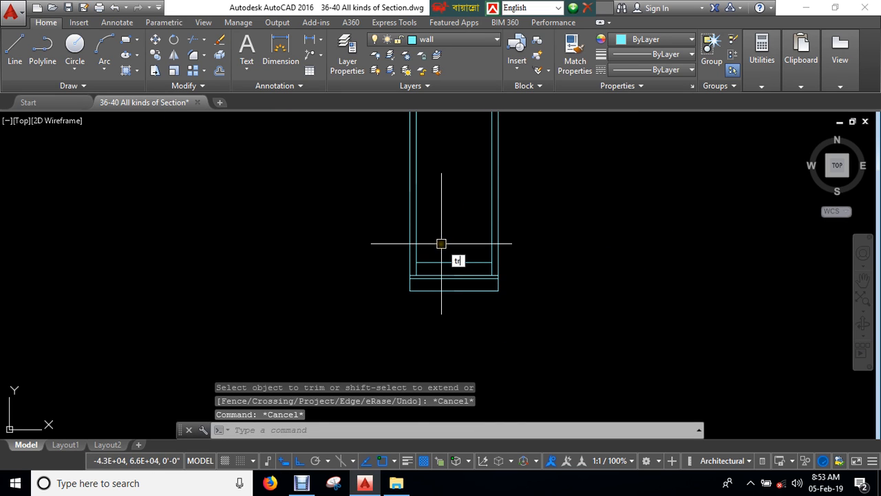
Step: Trim the two inner projection lines above the 12-inch footing layer, using all objects as cutting edges
{"action": "type", "text": "tr"}
{"action": "key", "text": "Return"}
{"action": "key", "text": "Return"}
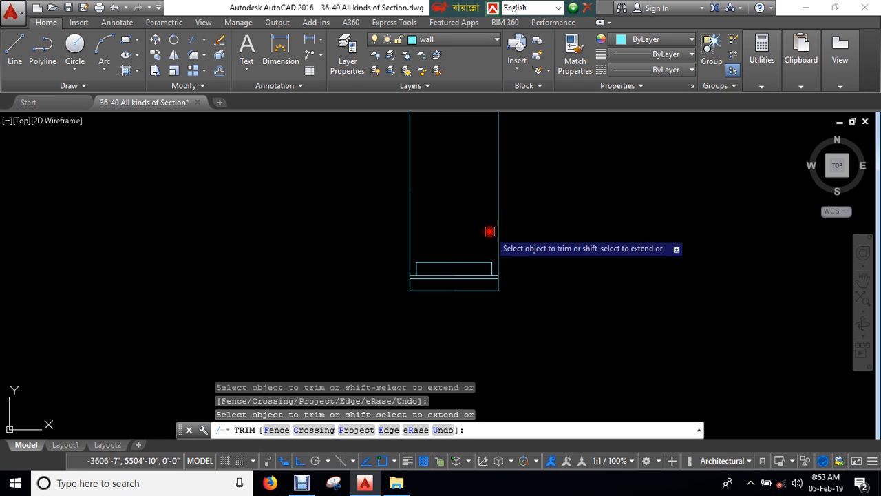
{"action": "key", "text": "Escape"}
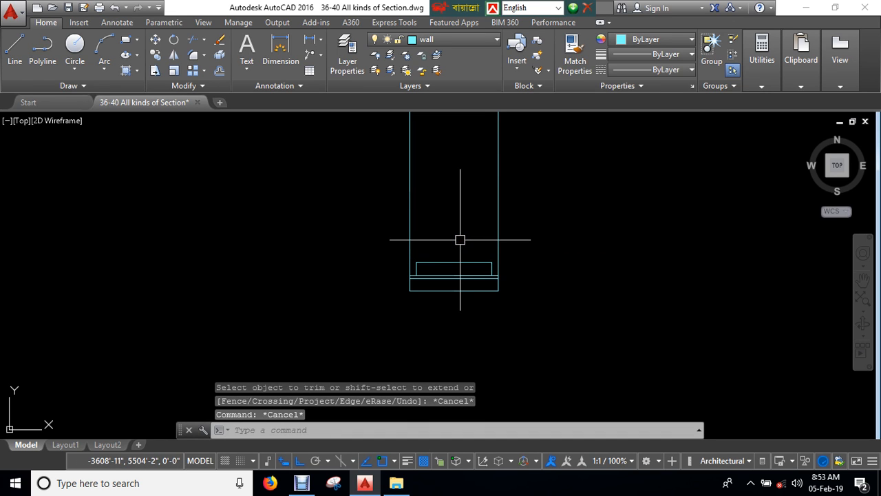
Step: Draw a vertical line from the column's left edge at the plan's cut line down into the 12-inch footing layer
{"action": "key", "text": "Return"}
{"action": "scroll", "coordinate": [460, 239], "scroll_direction": "down", "scroll_amount": 6}
{"action": "scroll", "coordinate": [460, 207], "scroll_direction": "up", "scroll_amount": 14}
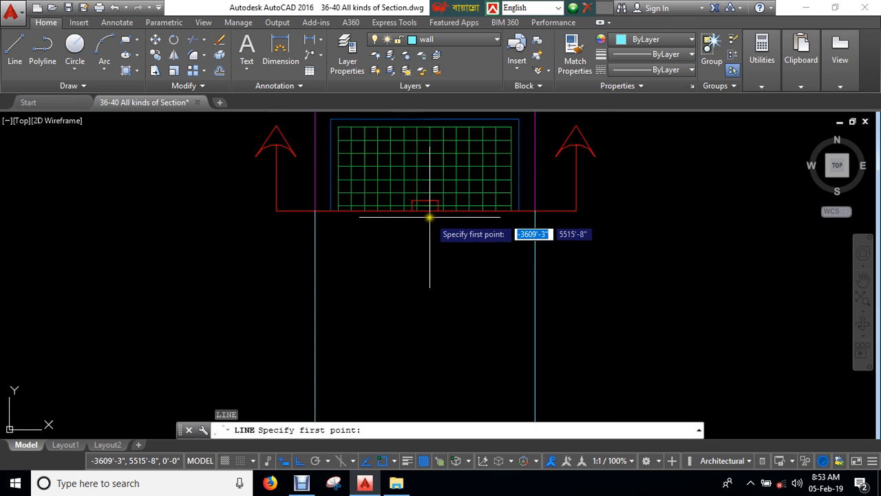
{"action": "left_click", "coordinate": [383, 200]}
{"action": "scroll", "coordinate": [383, 207], "scroll_direction": "down", "scroll_amount": 8}
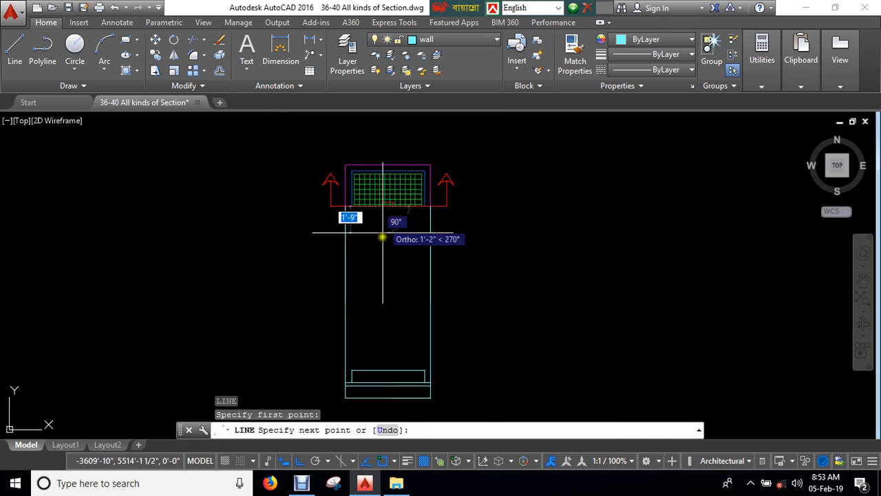
{"action": "middle_click_drag", "start_coordinate": [391, 284], "coordinate": [377, 226]}
{"action": "scroll", "coordinate": [394, 295], "scroll_direction": "up", "scroll_amount": 2}
{"action": "scroll", "coordinate": [360, 308], "scroll_direction": "up", "scroll_amount": 3}
{"action": "left_click", "coordinate": [356, 309]}
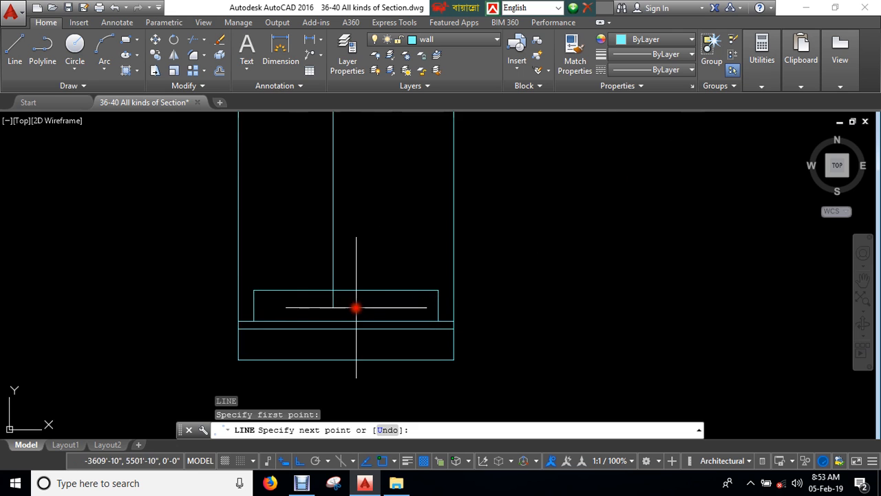
{"action": "key", "text": "Return"}
{"action": "scroll", "coordinate": [366, 297], "scroll_direction": "down", "scroll_amount": 4}
Step: Draw a vertical line from the column's right edge at the plan's cut line down into the 12-inch footing layer
{"action": "key", "text": "Return"}
{"action": "scroll", "coordinate": [358, 151], "scroll_direction": "up", "scroll_amount": 6}
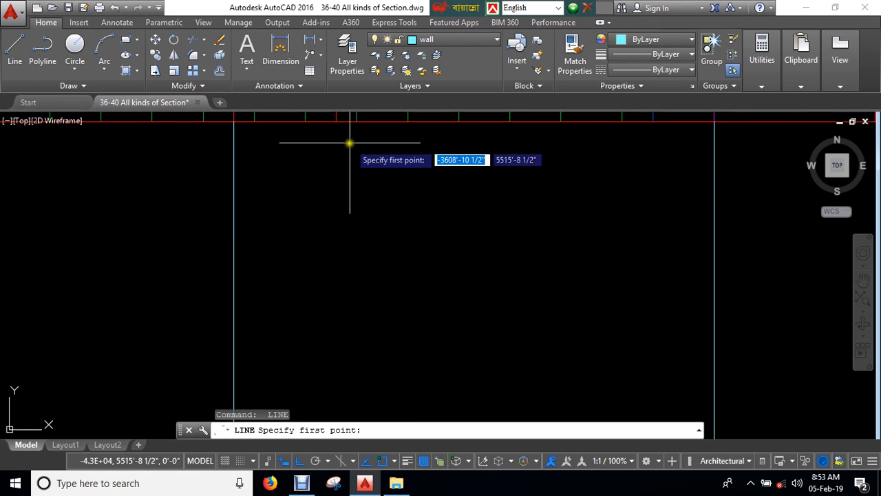
{"action": "scroll", "coordinate": [385, 192], "scroll_direction": "down", "scroll_amount": 2}
{"action": "left_click", "coordinate": [403, 215]}
{"action": "scroll", "coordinate": [403, 217], "scroll_direction": "down", "scroll_amount": 9}
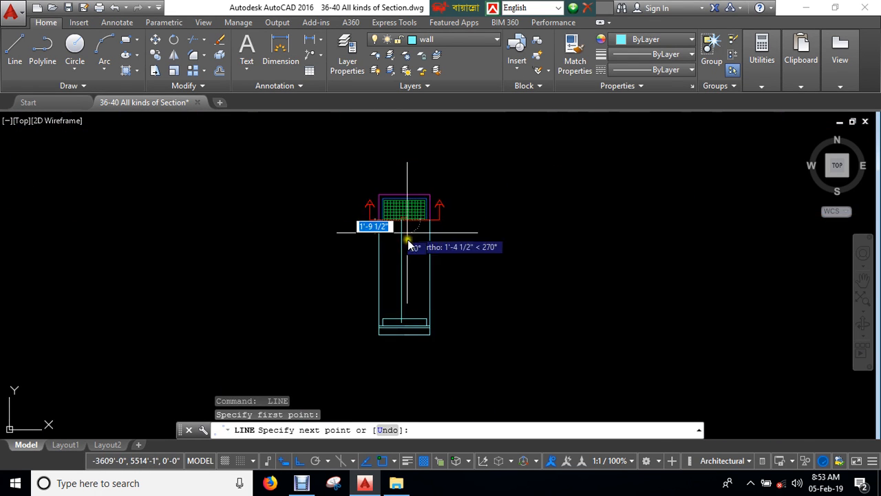
{"action": "middle_click_drag", "start_coordinate": [411, 277], "coordinate": [397, 226]}
{"action": "scroll", "coordinate": [390, 246], "scroll_direction": "up", "scroll_amount": 4}
{"action": "scroll", "coordinate": [389, 261], "scroll_direction": "up", "scroll_amount": 2}
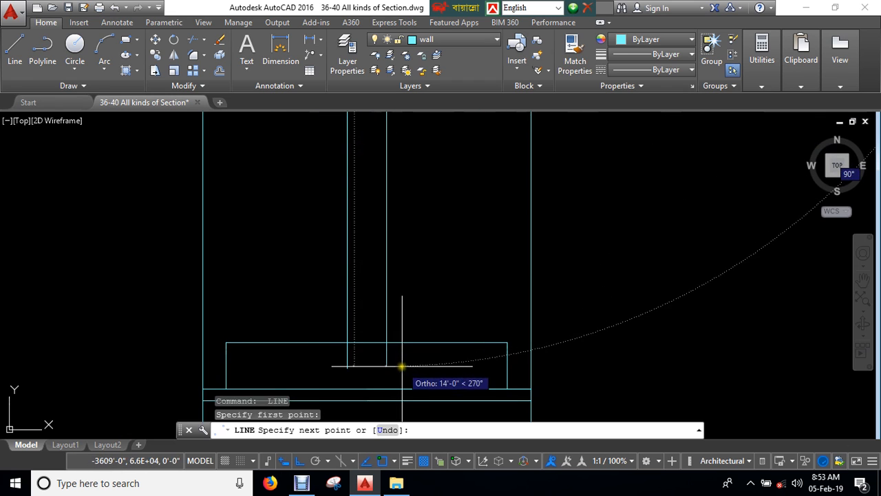
{"action": "key", "text": "Escape"}
{"action": "middle_click_drag", "start_coordinate": [397, 360], "coordinate": [428, 281]}
{"action": "key", "text": "Escape"}
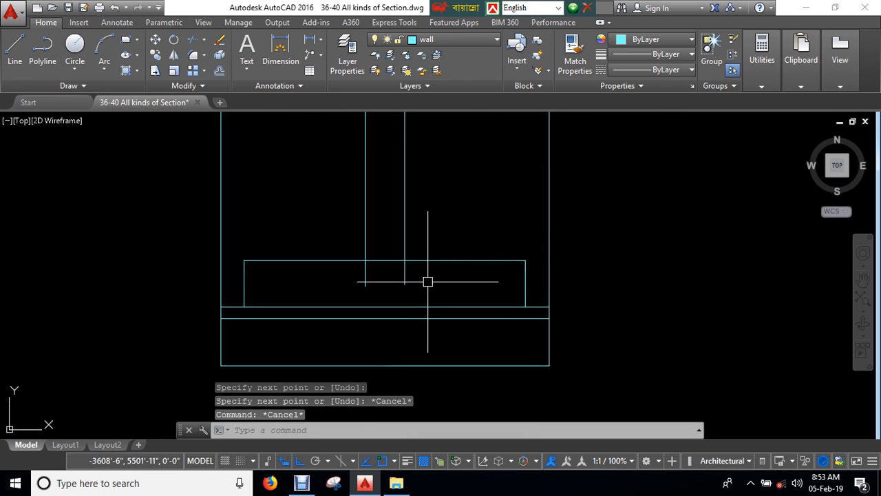
Step: Trim the ends of both column lines that extend below the footing layer's top line
{"action": "key", "text": "Return"}
{"action": "left_click", "coordinate": [407, 274]}
{"action": "left_click", "coordinate": [351, 276]}
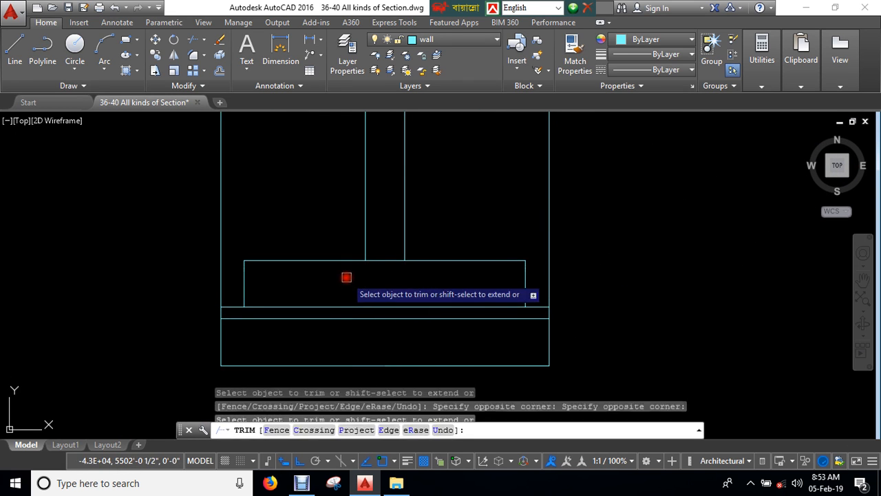
{"action": "key", "text": "Escape"}
Step: Offset the top line of the 12-inch footing layer 3 inches upward
{"action": "middle_click_drag", "start_coordinate": [354, 257], "coordinate": [339, 275]}
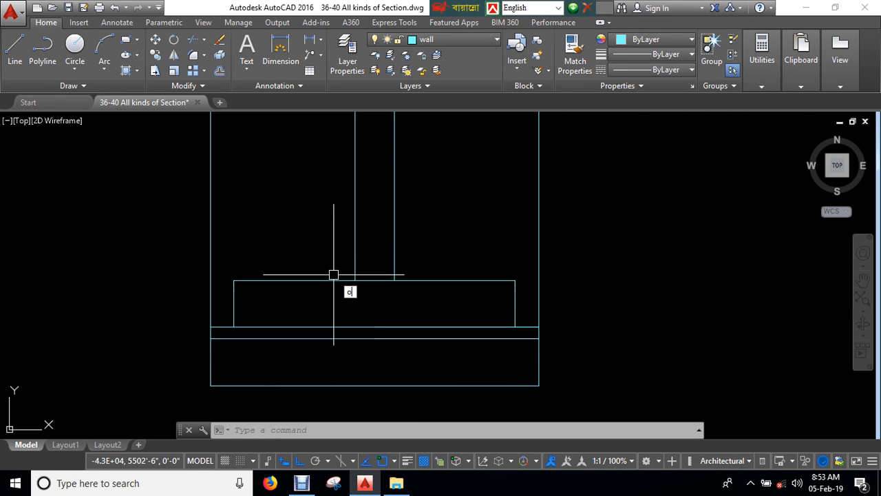
{"action": "key", "text": "Return"}
{"action": "key", "text": "Return"}
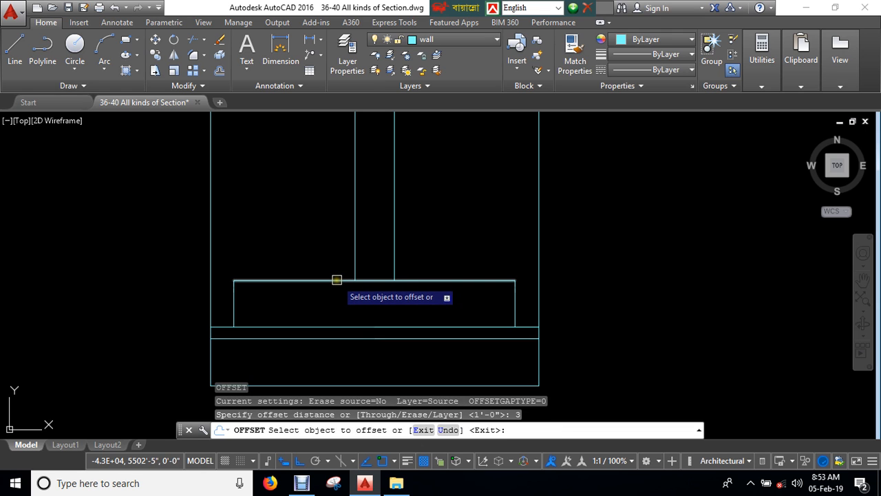
{"action": "left_click", "coordinate": [336, 280]}
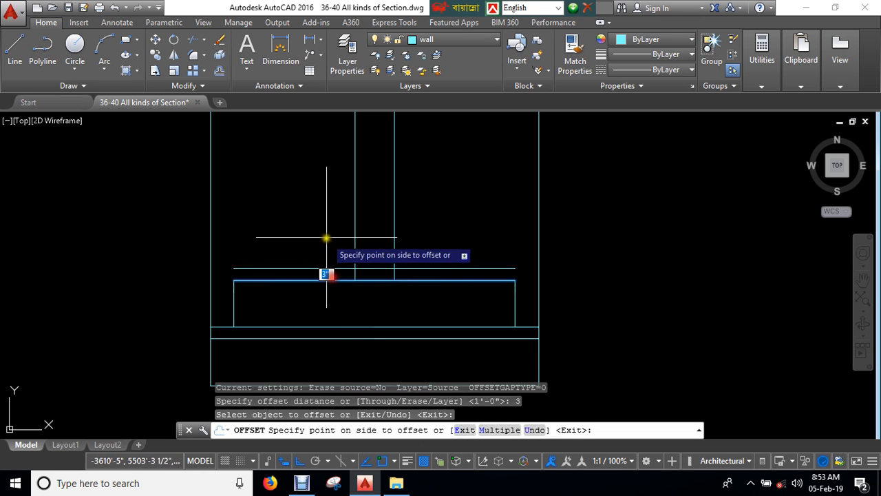
{"action": "left_click", "coordinate": [325, 265]}
{"action": "key", "text": "Escape"}
{"action": "middle_click_drag", "start_coordinate": [302, 309], "coordinate": [371, 297]}
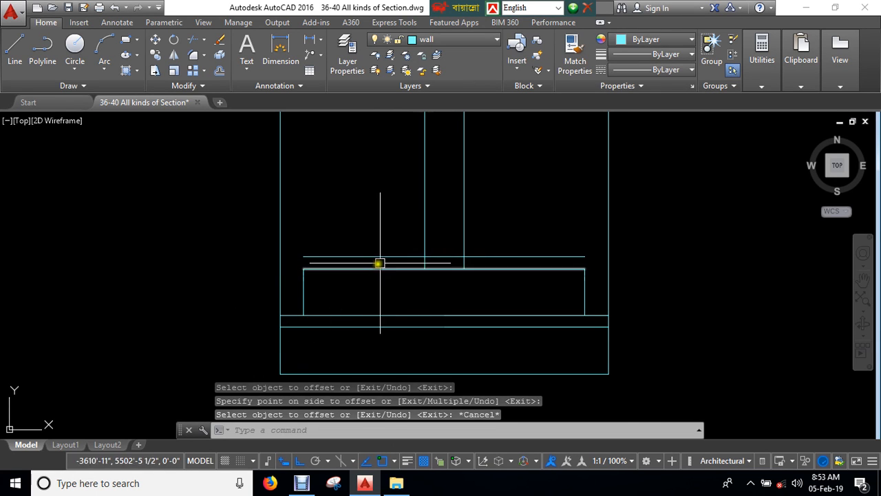
{"action": "key", "text": "Escape"}
{"action": "key", "text": "Escape"}
Step: Try to offset the left column line 6 inches outward
{"action": "type", "text": "o"}
{"action": "key", "text": "Return"}
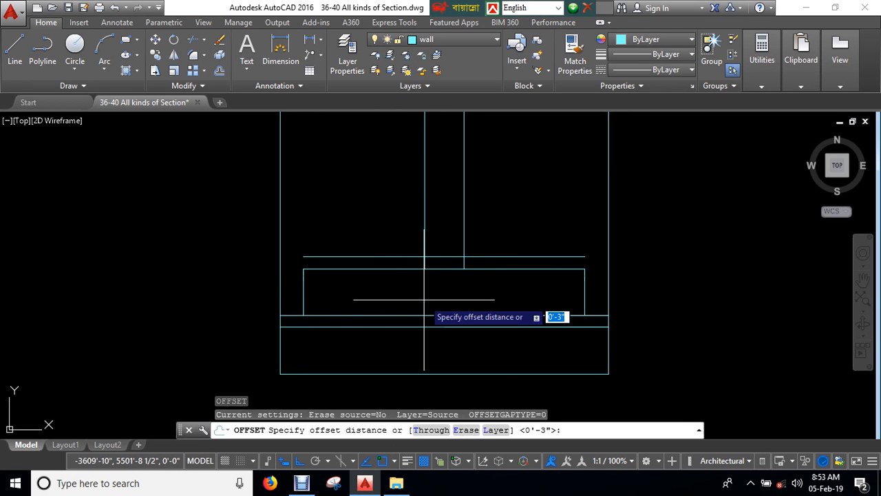
{"action": "key", "text": "Return"}
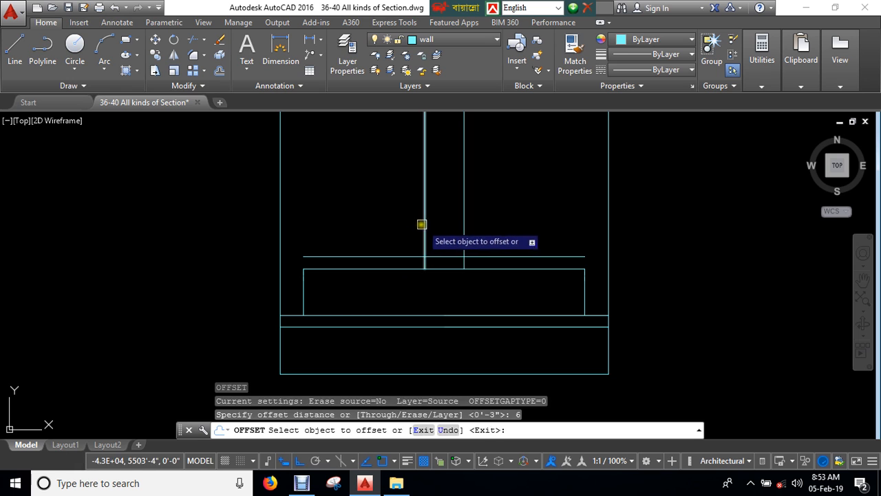
{"action": "left_click", "coordinate": [424, 224]}
{"action": "left_click", "coordinate": [372, 226]}
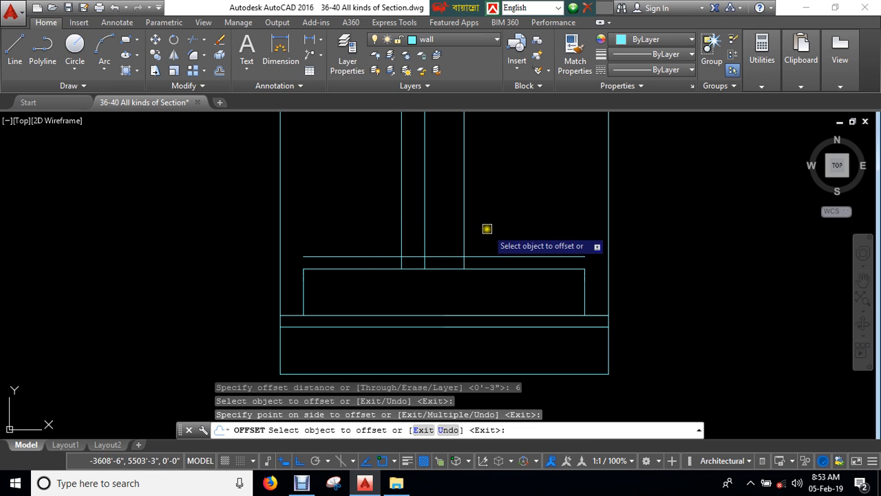
{"action": "key", "text": "ctrl+z"}
{"action": "key", "text": "Escape"}
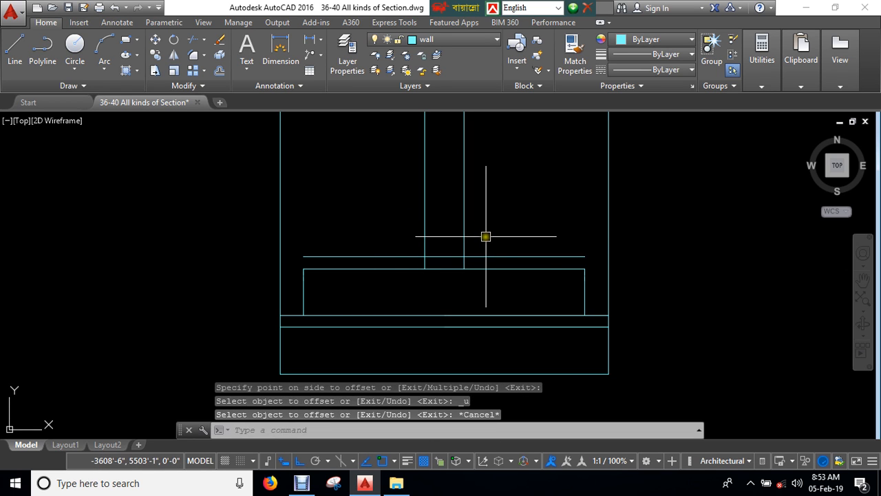
Step: Offset the left and right column lines 12 inches outward
{"action": "key", "text": "Return"}
{"action": "key", "text": "Return"}
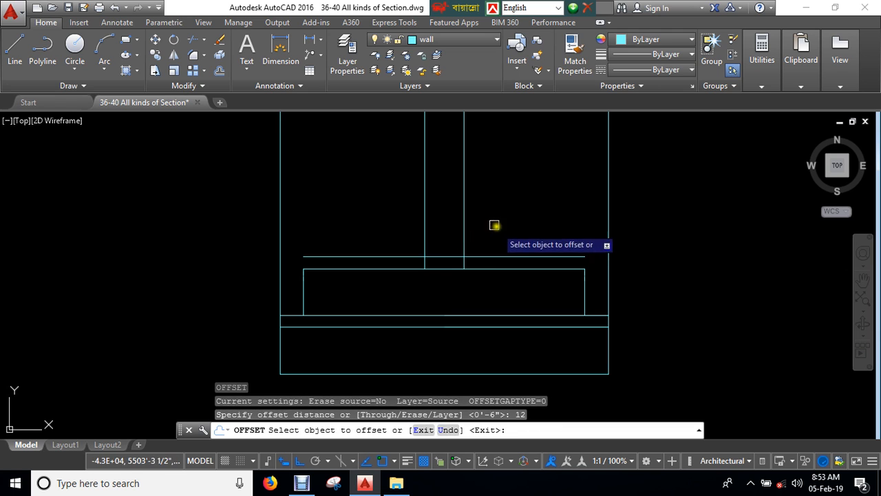
{"action": "left_click", "coordinate": [429, 216]}
{"action": "left_click", "coordinate": [393, 218]}
{"action": "left_click", "coordinate": [465, 218]}
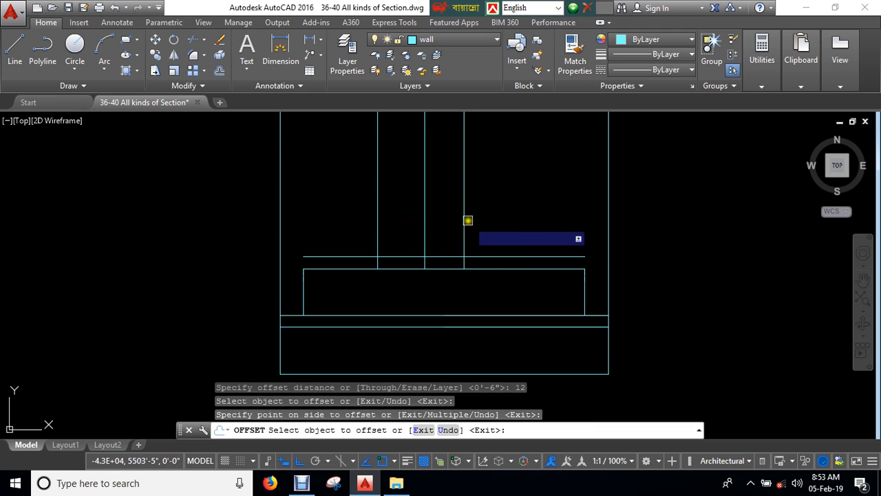
{"action": "left_click", "coordinate": [524, 226]}
{"action": "key", "text": "Escape"}
{"action": "key", "text": "Escape"}
Step: Draw a sloping line from the right offset line's intersection with the upper horizontal line to the footing layer's upper-right corner
{"action": "type", "text": "l"}
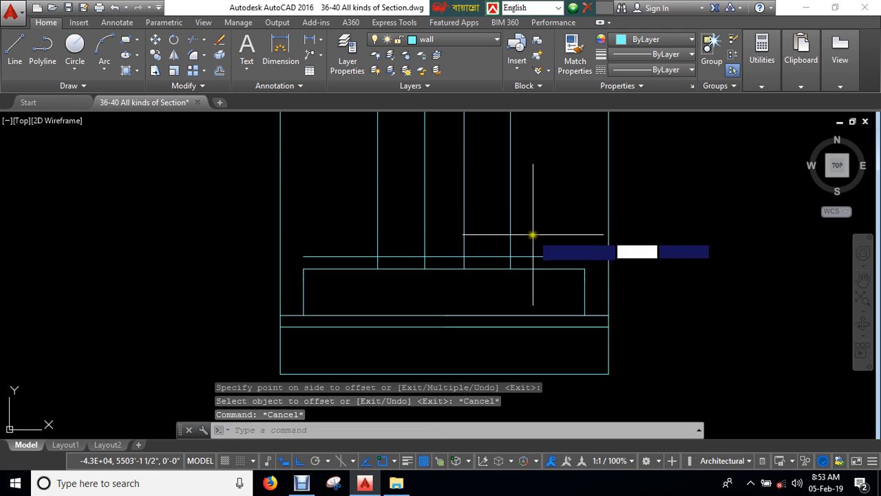
{"action": "key", "text": "Return"}
{"action": "scroll", "coordinate": [534, 256], "scroll_direction": "up", "scroll_amount": 3}
{"action": "left_click", "coordinate": [468, 254]}
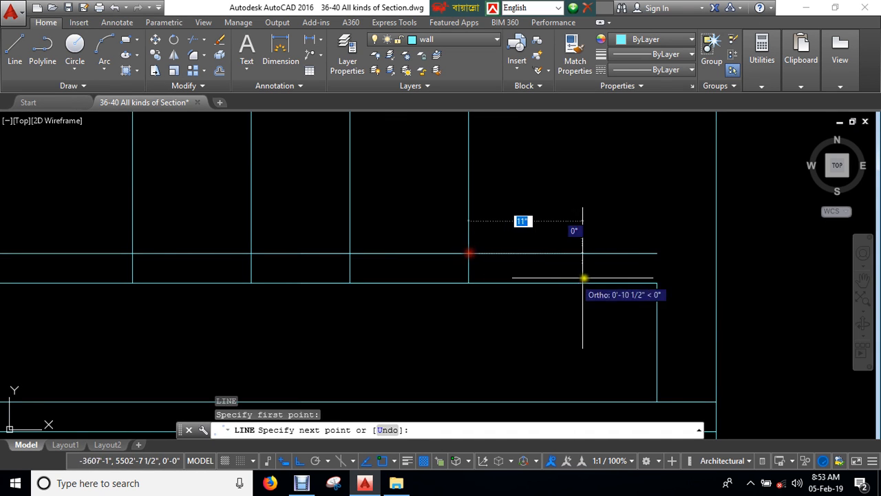
{"action": "left_click", "coordinate": [656, 282]}
{"action": "key", "text": "Return"}
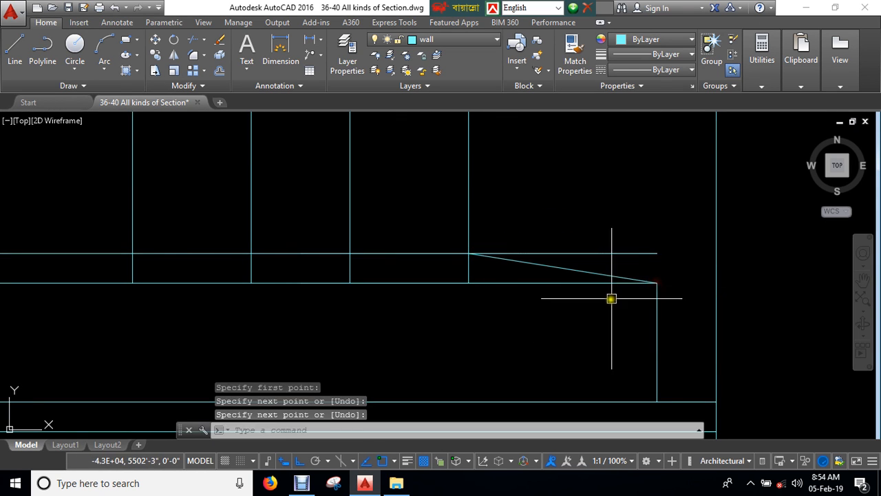
Step: Draw a sloping line from the left offset line's intersection with the upper horizontal line to the footing layer's upper-left corner
{"action": "scroll", "coordinate": [612, 299], "scroll_direction": "down", "scroll_amount": 2}
{"action": "key", "text": "Return"}
{"action": "scroll", "coordinate": [408, 294], "scroll_direction": "up", "scroll_amount": 1}
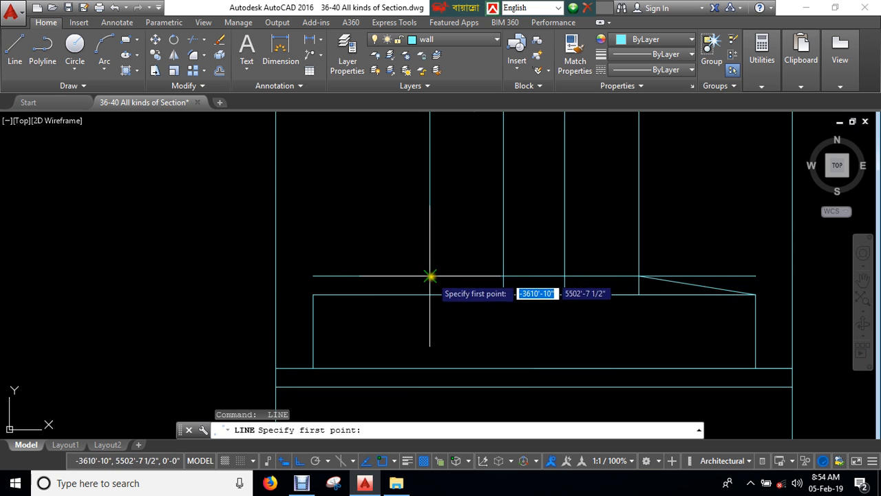
{"action": "left_click", "coordinate": [430, 275]}
{"action": "left_click", "coordinate": [313, 295]}
{"action": "key", "text": "Escape"}
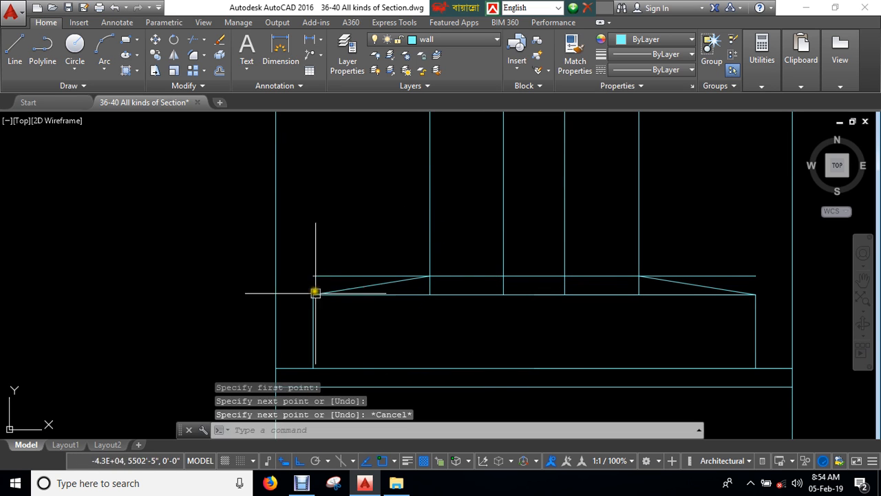
Step: Delete the two vertical offset lines outside the column lines
{"action": "left_click", "coordinate": [466, 197]}
{"action": "left_click", "coordinate": [405, 200]}
{"action": "left_click", "coordinate": [675, 183]}
{"action": "left_click", "coordinate": [626, 193]}
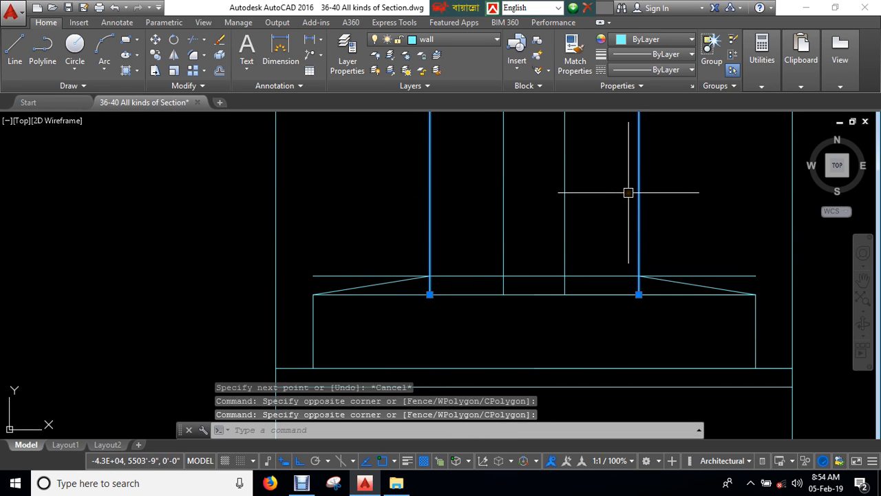
{"action": "key", "text": "Delete"}
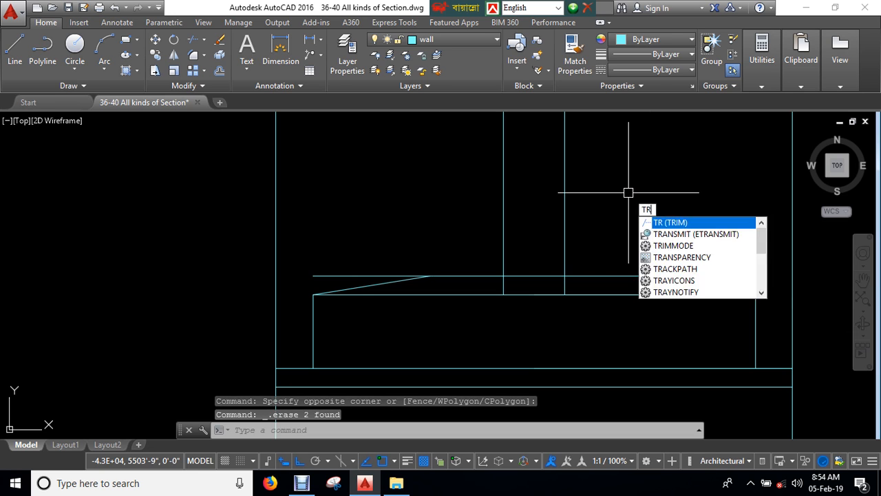
Step: Trim the upper horizontal line's ends beyond the two slopes and the column lines' segments below it
{"action": "key", "text": "Return"}
{"action": "key", "text": "Return"}
{"action": "left_click", "coordinate": [733, 276]}
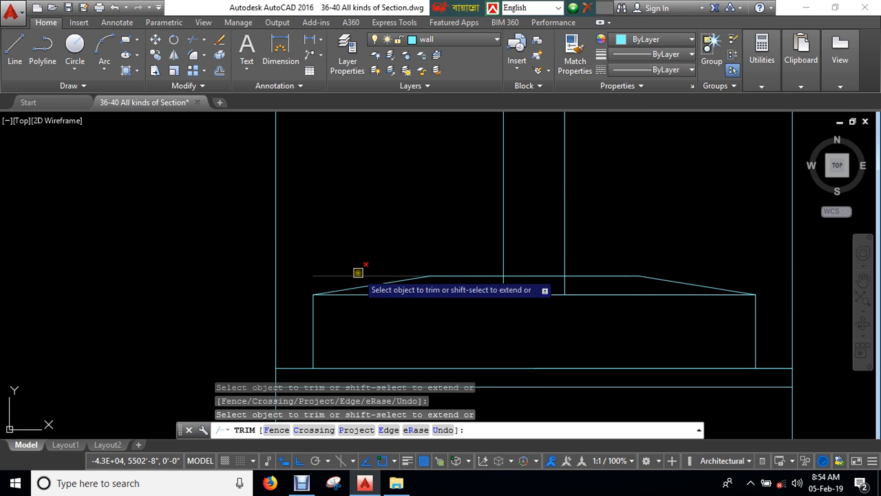
{"action": "left_click", "coordinate": [358, 272]}
{"action": "left_click", "coordinate": [507, 284]}
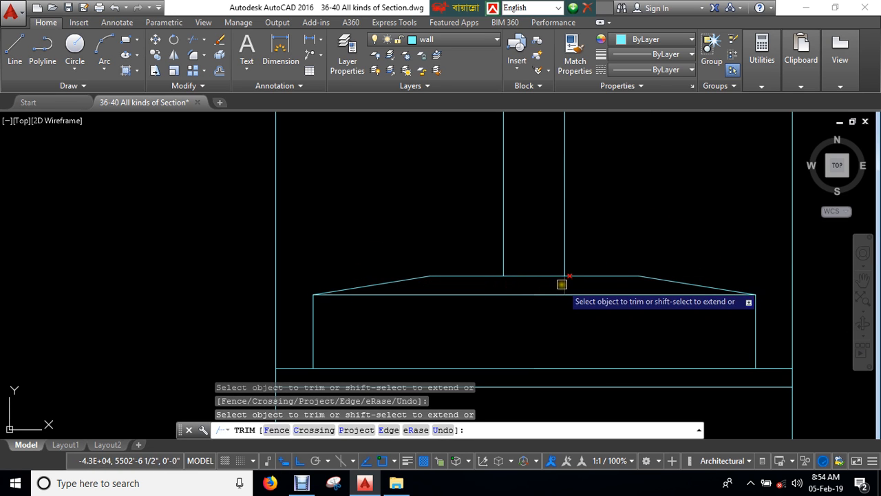
{"action": "left_click", "coordinate": [563, 285]}
{"action": "key", "text": "Escape"}
Step: Delete the inner horizontal line joining the lower ends of the two footing slopes
{"action": "left_click", "coordinate": [553, 304]}
{"action": "left_click", "coordinate": [538, 283]}
{"action": "key", "text": "Delete"}
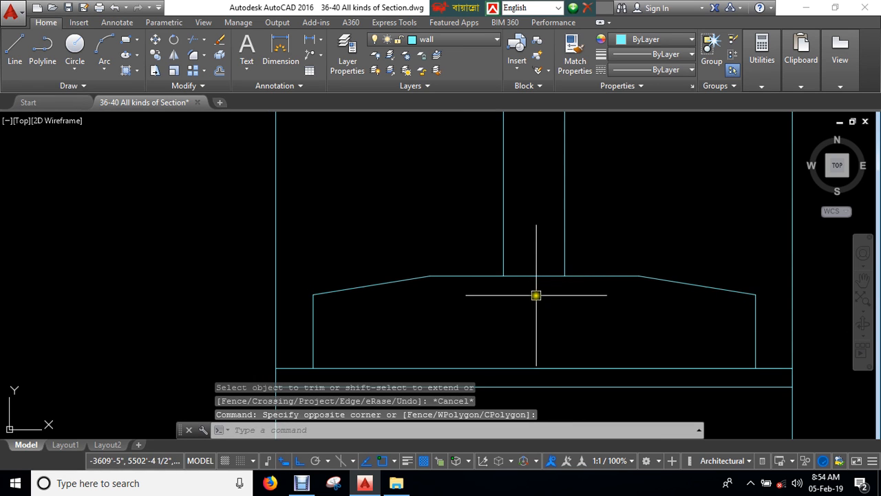
{"action": "key", "text": "Escape"}
Step: Offset the horizontal line at the footing's base 4 inches upward
{"action": "scroll", "coordinate": [530, 303], "scroll_direction": "down", "scroll_amount": 2}
{"action": "middle_click_drag", "start_coordinate": [531, 304], "coordinate": [480, 305]}
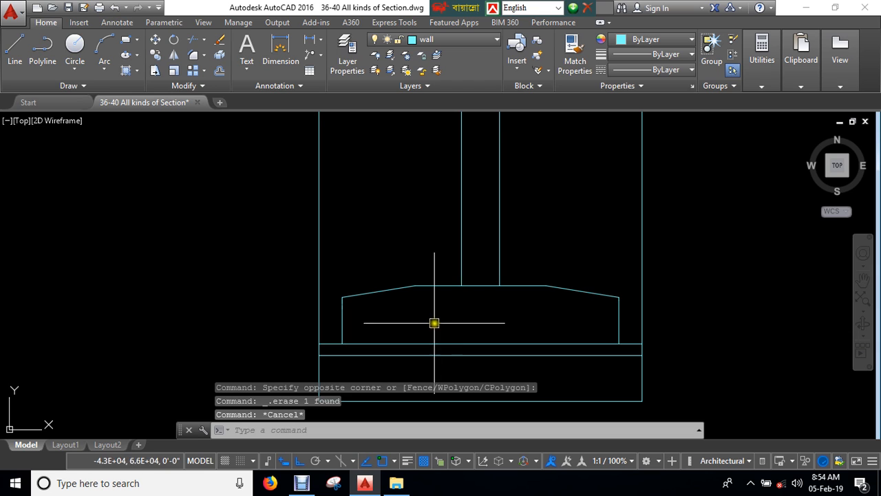
{"action": "key", "text": "Return"}
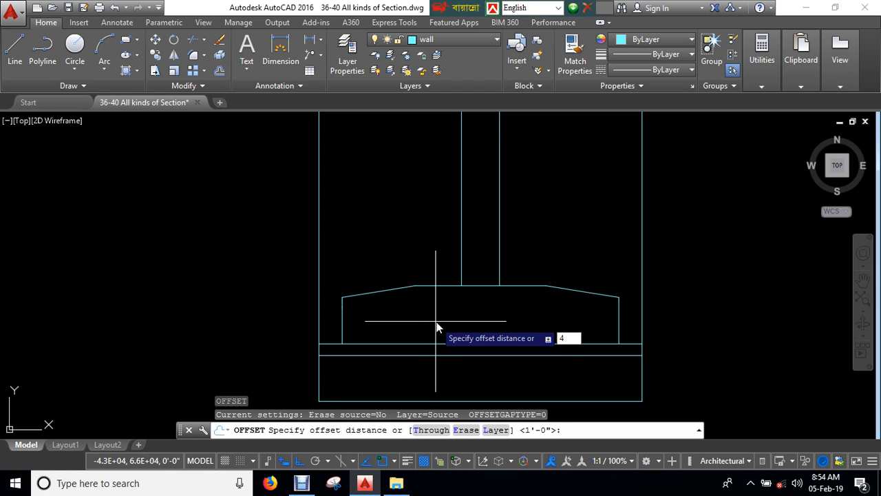
{"action": "key", "text": "Return"}
{"action": "left_click", "coordinate": [445, 342]}
{"action": "left_click", "coordinate": [449, 317]}
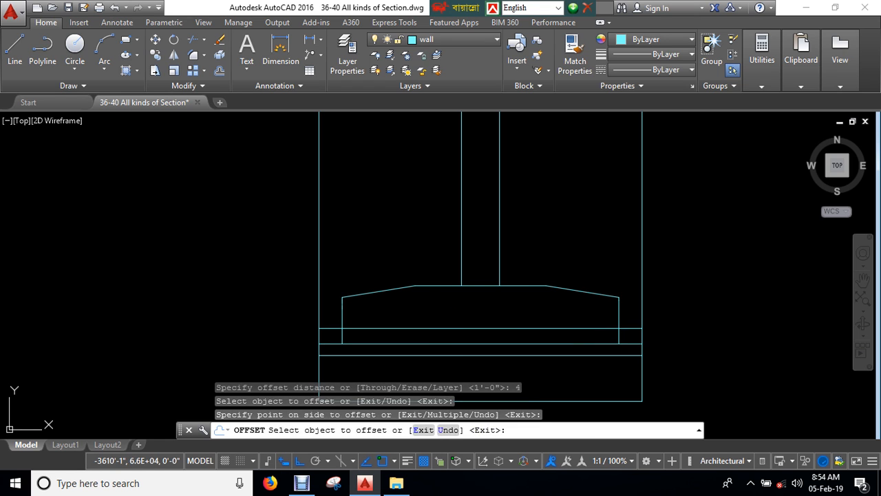
{"action": "key", "text": "Escape"}
Step: Trim the new horizontal line's ends where they extend outside the footing's left and right sides
{"action": "type", "text": "tr"}
{"action": "key", "text": "Return"}
{"action": "key", "text": "Return"}
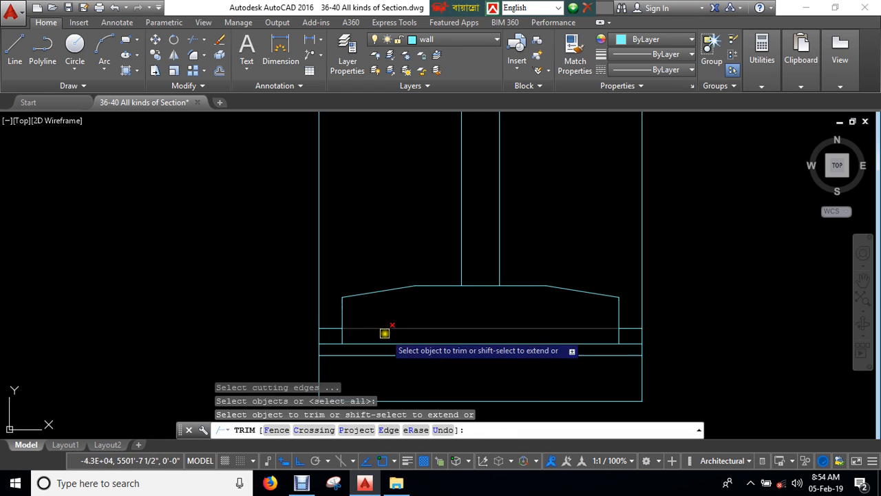
{"action": "scroll", "coordinate": [379, 289], "scroll_direction": "up", "scroll_amount": 4}
{"action": "left_click", "coordinate": [371, 283]}
{"action": "scroll", "coordinate": [371, 282], "scroll_direction": "down", "scroll_amount": 2}
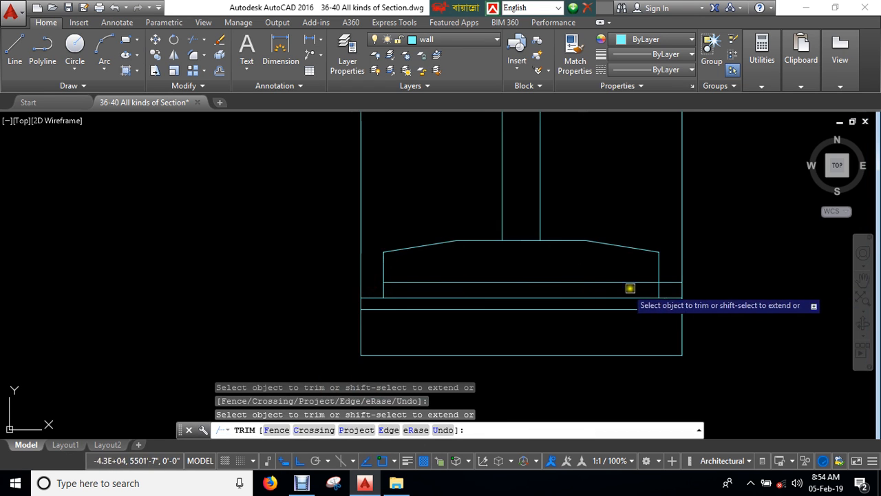
{"action": "scroll", "coordinate": [641, 283], "scroll_direction": "up", "scroll_amount": 2}
{"action": "key", "text": "Escape"}
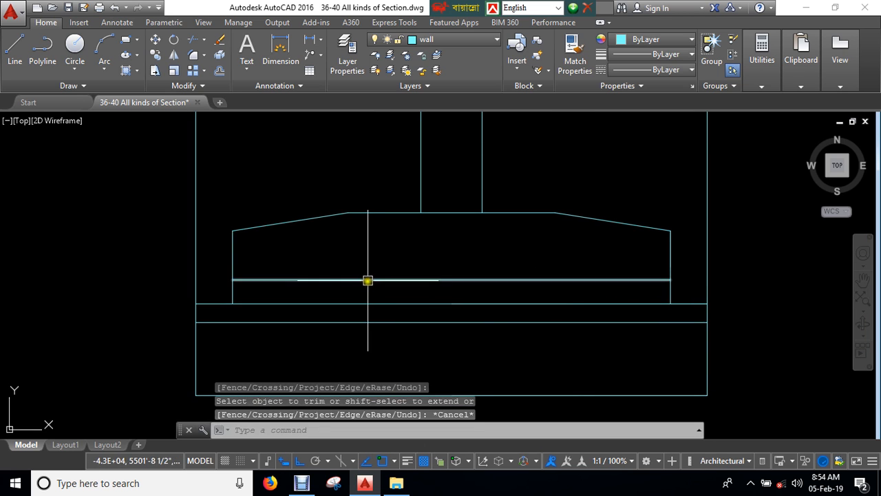
Step: Offset the footing's left and right side lines 3 inches inward
{"action": "scroll", "coordinate": [348, 252], "scroll_direction": "down", "scroll_amount": 5}
{"action": "scroll", "coordinate": [345, 260], "scroll_direction": "up", "scroll_amount": 4}
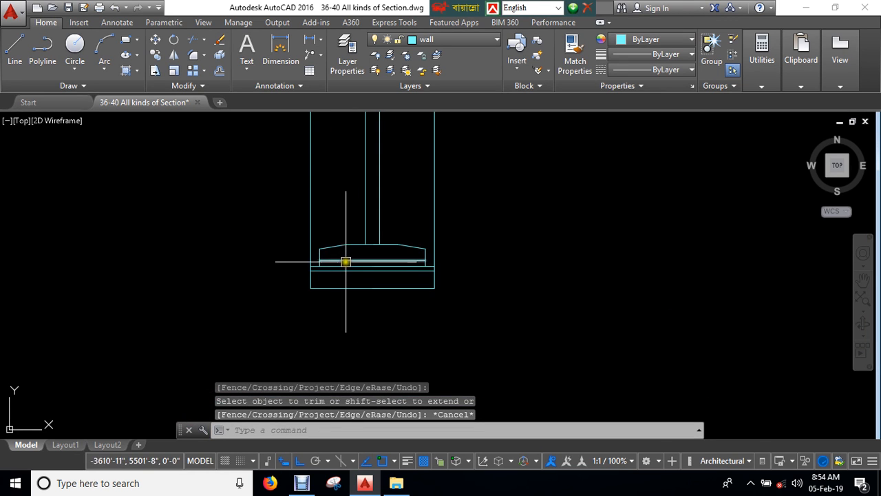
{"action": "scroll", "coordinate": [329, 263], "scroll_direction": "up", "scroll_amount": 6}
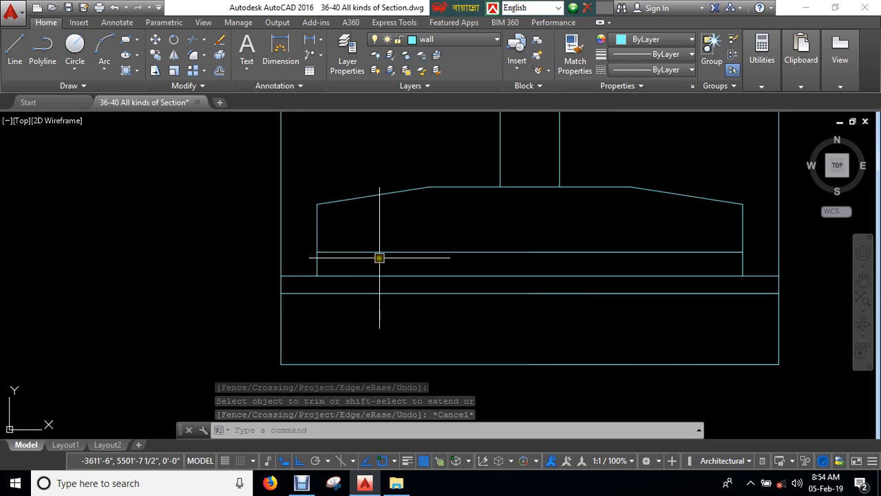
{"action": "type", "text": "o"}
{"action": "key", "text": "Return"}
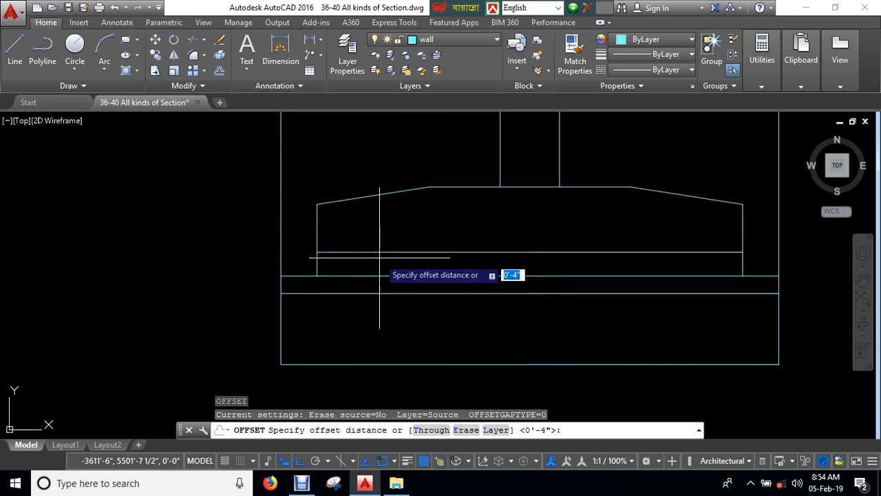
{"action": "type", "text": "3"}
{"action": "key", "text": "Return"}
{"action": "left_click", "coordinate": [317, 239]}
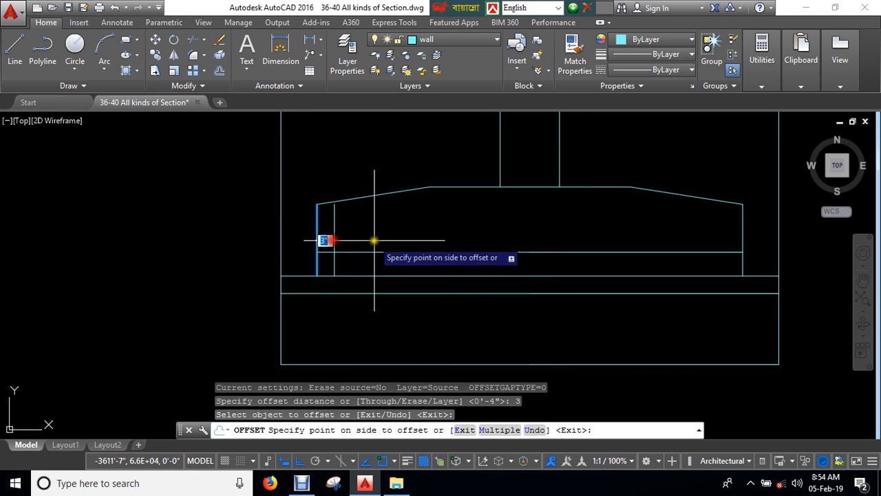
{"action": "left_click", "coordinate": [387, 242]}
{"action": "left_click", "coordinate": [743, 230]}
{"action": "left_click", "coordinate": [690, 234]}
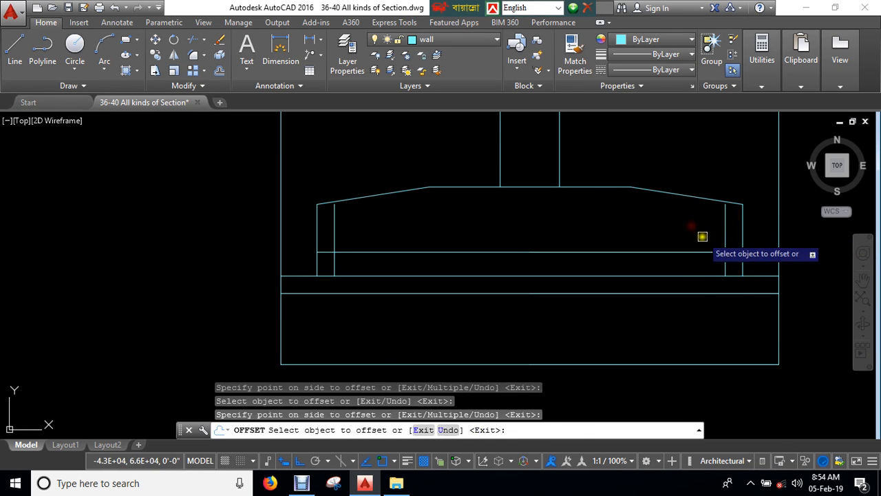
{"action": "key", "text": "Escape"}
Step: Trim the inner vertical and horizontal lines past their lower-left and lower-right corners inside the footing
{"action": "type", "text": "tr"}
{"action": "key", "text": "Return"}
{"action": "key", "text": "Return"}
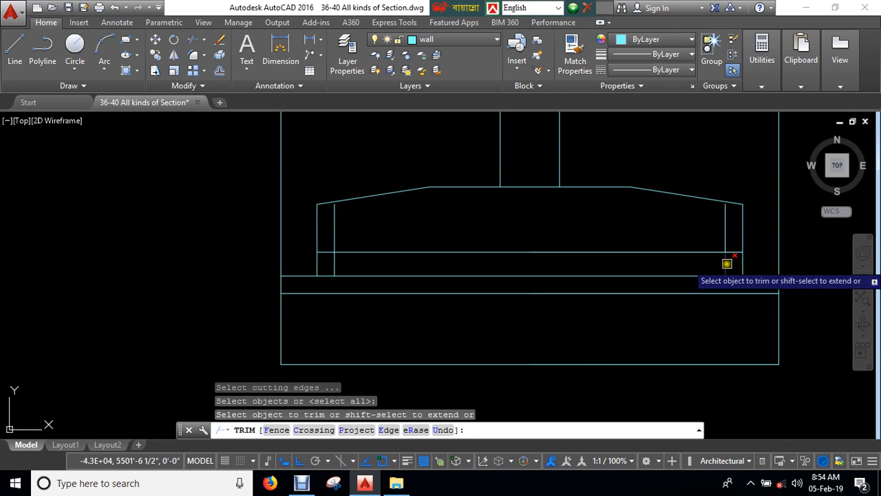
{"action": "left_click", "coordinate": [726, 264]}
{"action": "left_click", "coordinate": [732, 253]}
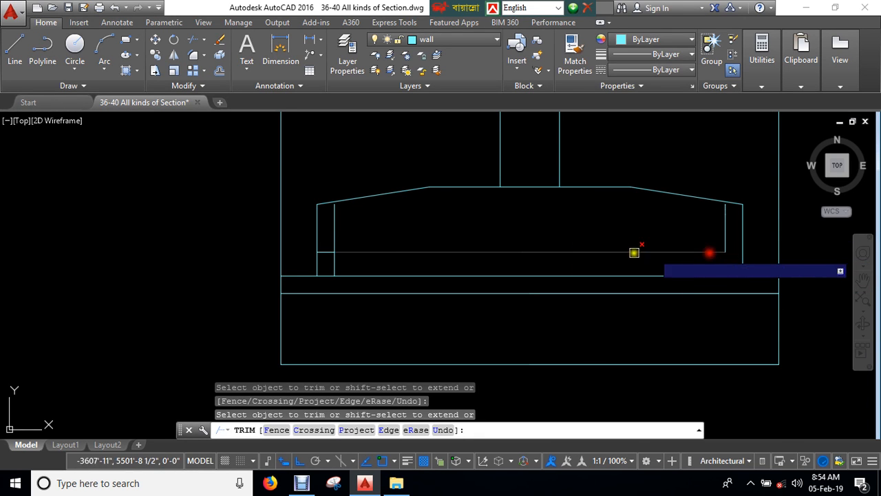
{"action": "left_click", "coordinate": [333, 263]}
{"action": "left_click", "coordinate": [326, 252]}
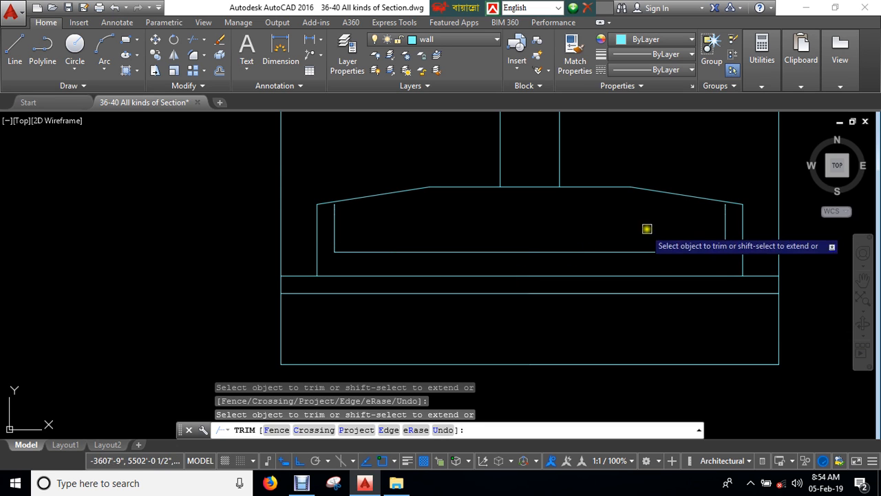
{"action": "key", "text": "Escape"}
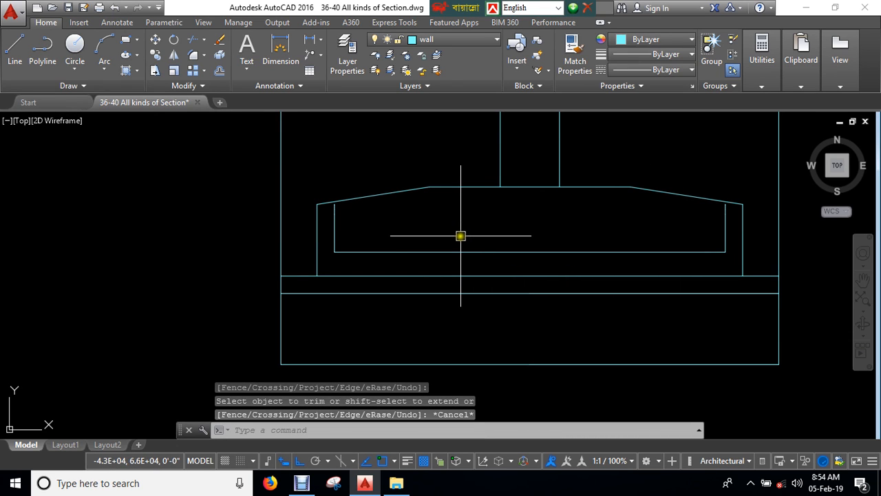
Step: Offset the inner horizontal reinforcement line 3 inches upward
{"action": "type", "text": "o"}
{"action": "key", "text": "Return"}
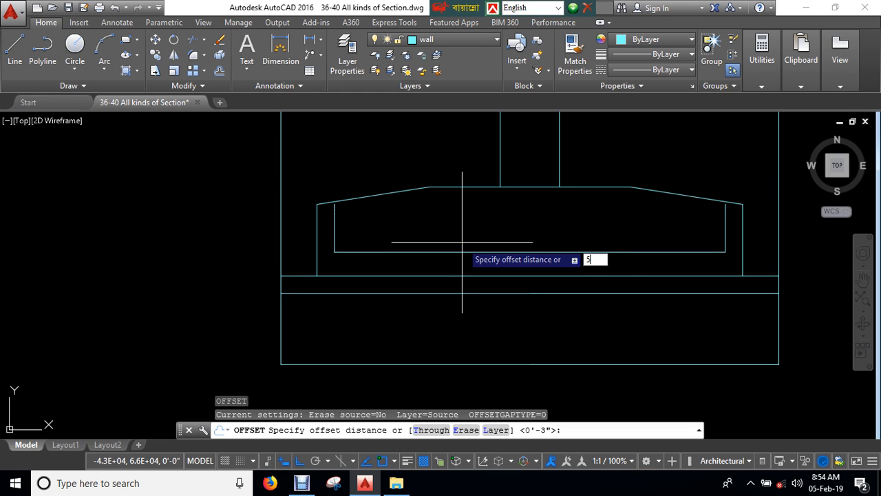
{"action": "type", "text": "3"}
{"action": "key", "text": "Return"}
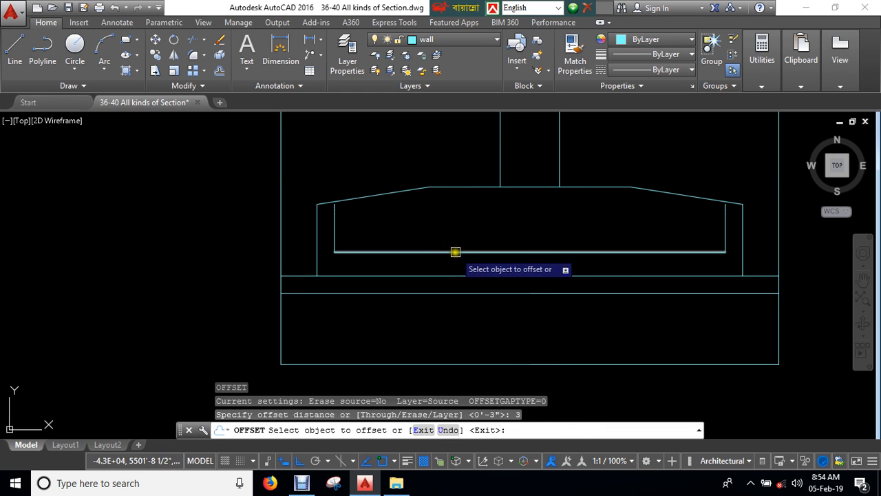
{"action": "left_click", "coordinate": [456, 252]}
{"action": "left_click", "coordinate": [465, 223]}
{"action": "key", "text": "Escape"}
{"action": "key", "text": "Escape"}
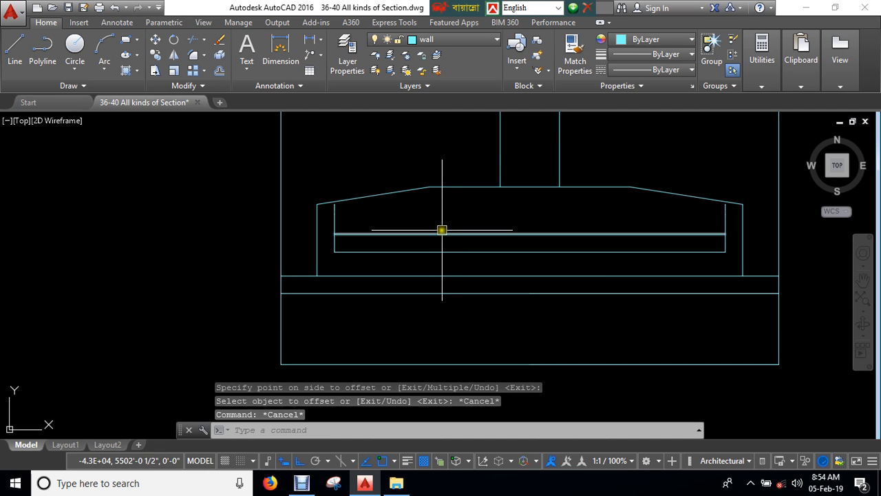
Step: Draw an outward-bulging three-point arc joining the left ends of the two inner horizontal lines, with Ortho off
{"action": "key", "text": "Return"}
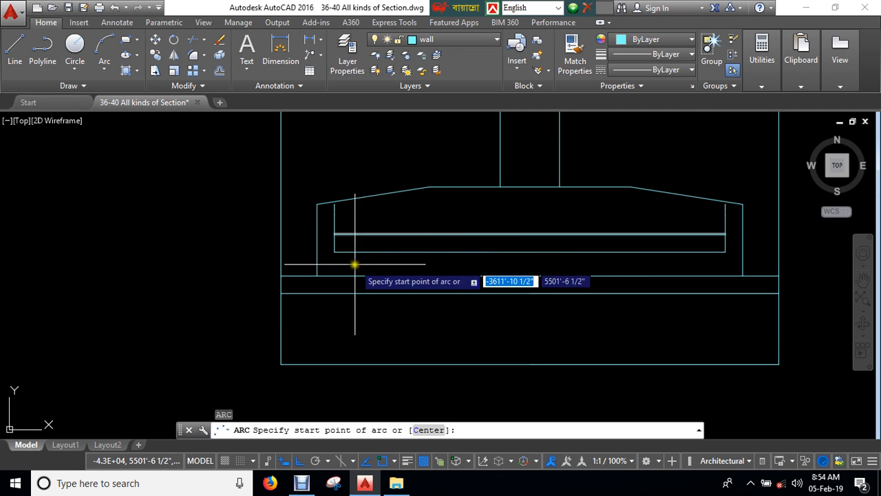
{"action": "scroll", "coordinate": [354, 261], "scroll_direction": "up", "scroll_amount": 6}
{"action": "scroll", "coordinate": [358, 260], "scroll_direction": "down", "scroll_amount": 2}
{"action": "left_click", "coordinate": [458, 280]}
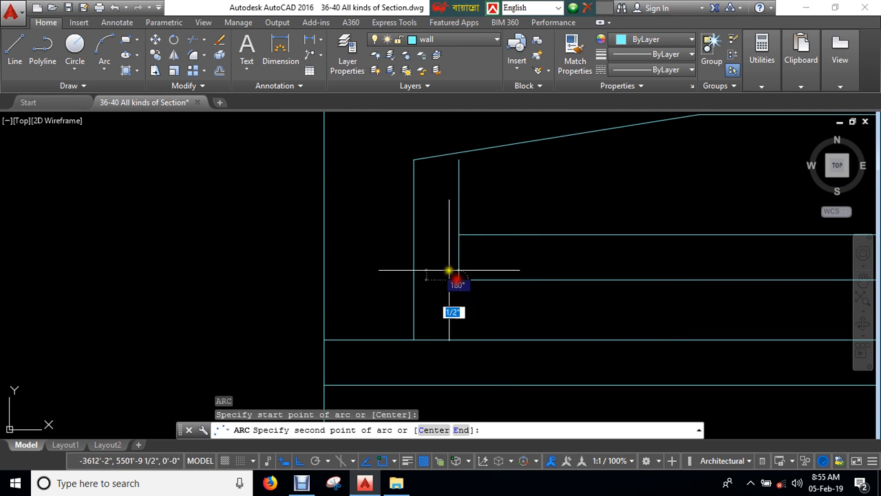
{"action": "key", "text": "F8"}
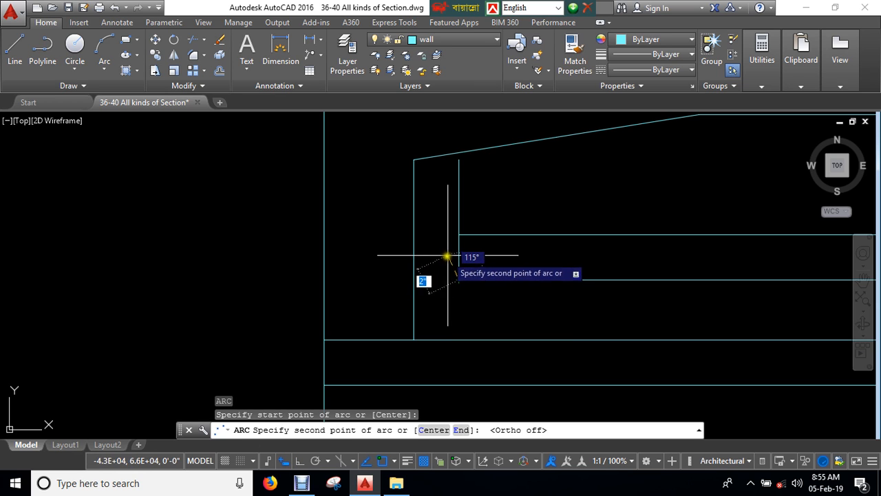
{"action": "left_click", "coordinate": [449, 254]}
{"action": "left_click", "coordinate": [459, 235]}
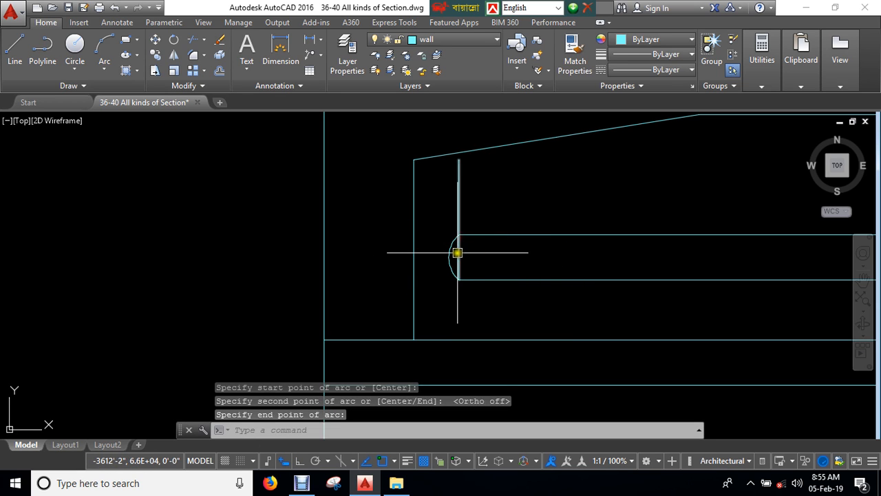
Step: Delete the left inner vertical line and the upper of the two inner horizontal lines, leaving the arc as a hook
{"action": "left_click", "coordinate": [457, 252]}
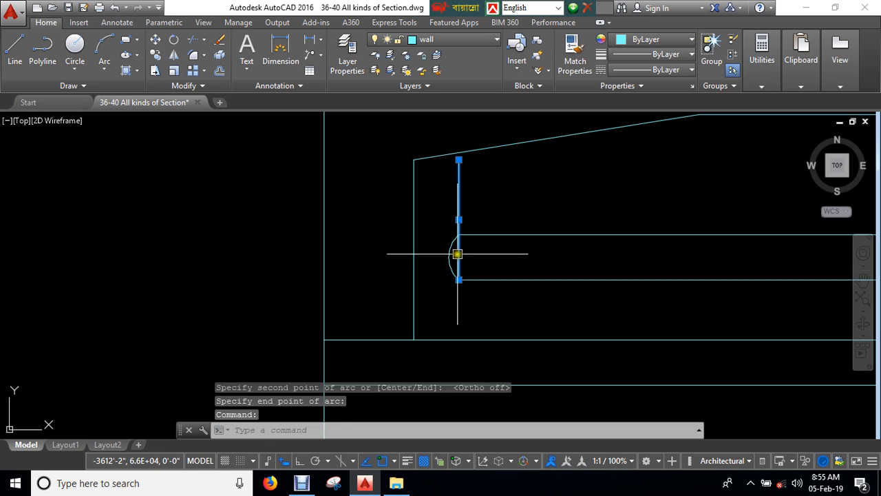
{"action": "key", "text": "Delete"}
{"action": "scroll", "coordinate": [516, 252], "scroll_direction": "down", "scroll_amount": 4}
{"action": "left_click", "coordinate": [516, 252]}
{"action": "key", "text": "Delete"}
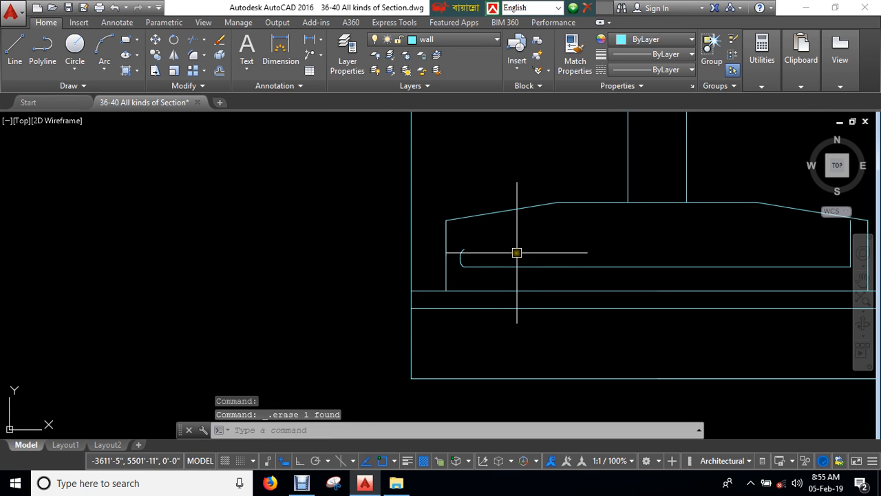
Step: Mirror the left hook arc about a vertical axis through the reinforcement line's midpoint, keeping the original
{"action": "type", "text": "mi"}
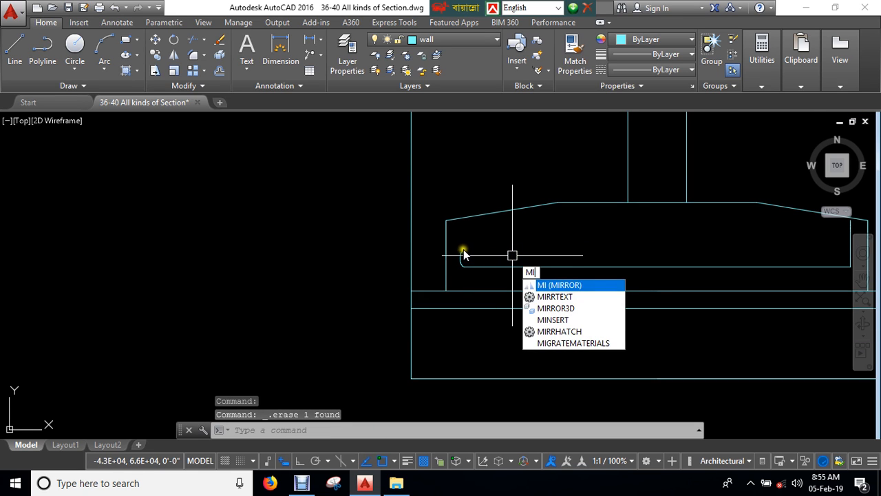
{"action": "key", "text": "Return"}
{"action": "left_click", "coordinate": [463, 254]}
{"action": "scroll", "coordinate": [472, 250], "scroll_direction": "down", "scroll_amount": 3}
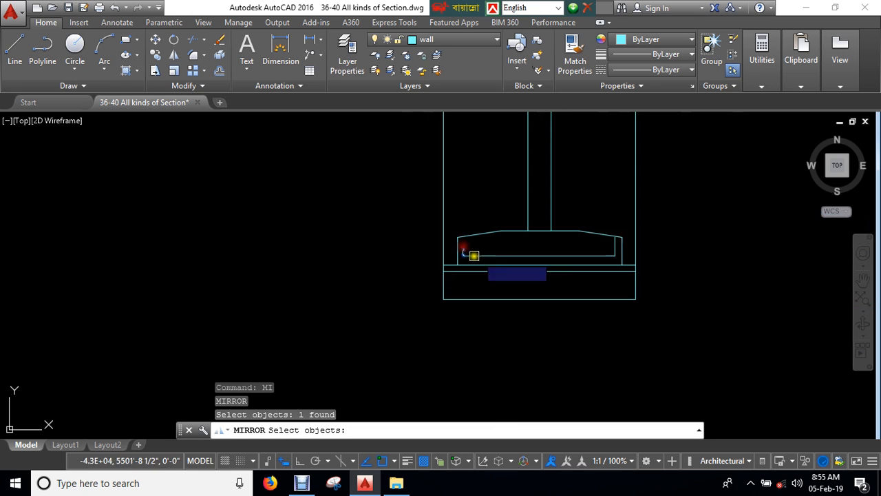
{"action": "key", "text": "Return"}
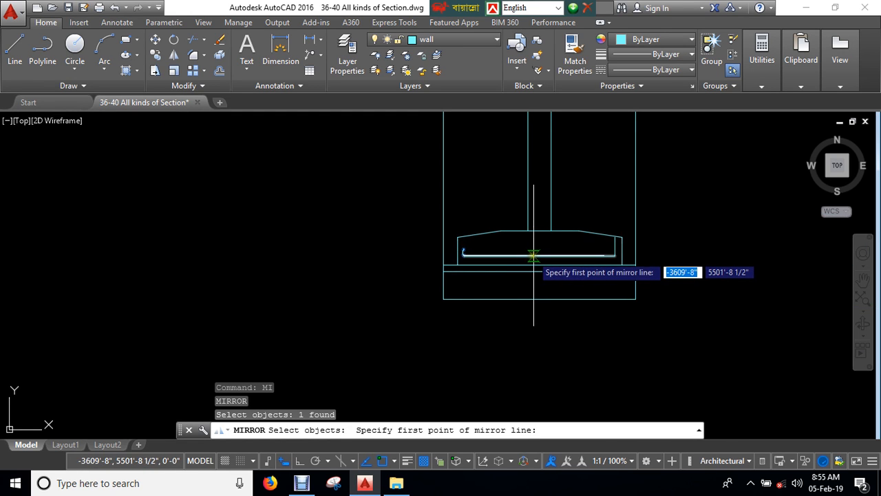
{"action": "left_click", "coordinate": [540, 256]}
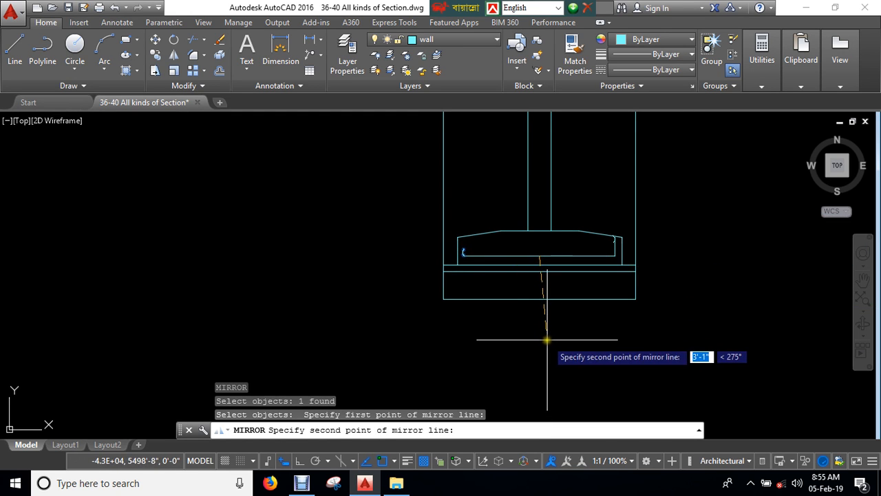
{"action": "key", "text": "F8"}
{"action": "left_click", "coordinate": [543, 340]}
{"action": "key", "text": "Return"}
Step: Delete the remaining inner vertical line at the right hook
{"action": "scroll", "coordinate": [590, 247], "scroll_direction": "up", "scroll_amount": 4}
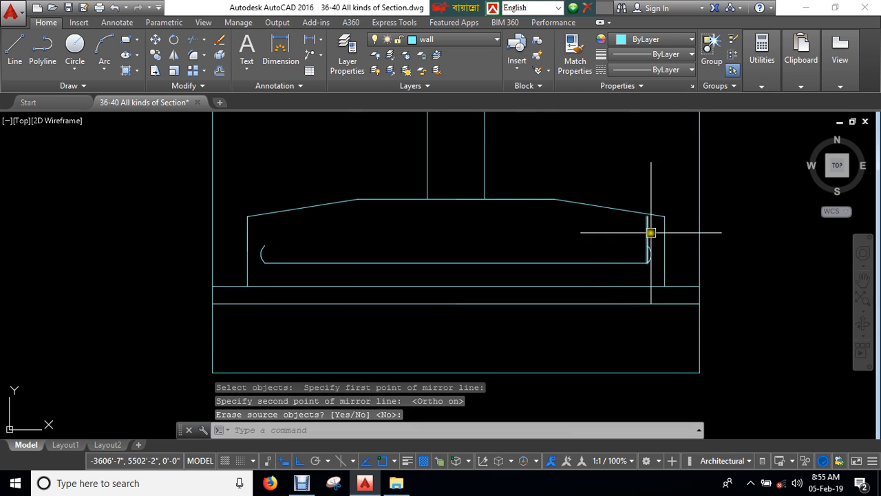
{"action": "key", "text": "Return"}
{"action": "key", "text": "Delete"}
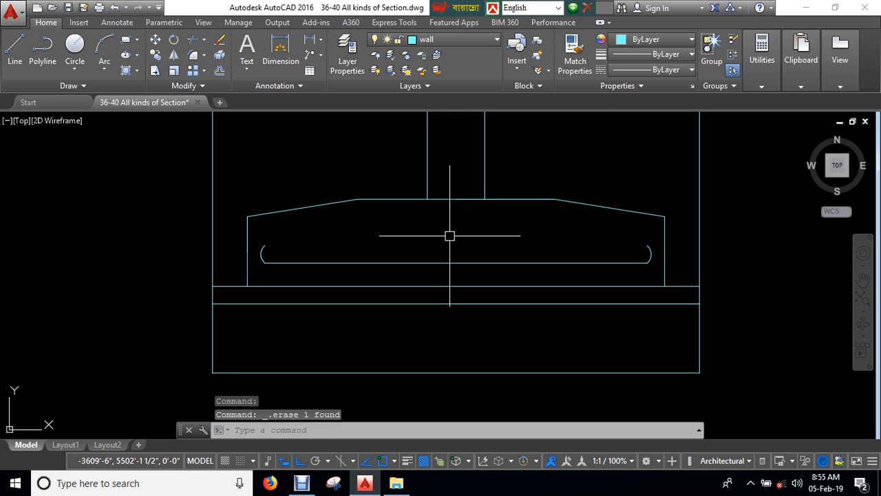
{"action": "scroll", "coordinate": [450, 235], "scroll_direction": "down", "scroll_amount": 8}
{"action": "scroll", "coordinate": [414, 148], "scroll_direction": "up", "scroll_amount": 2}
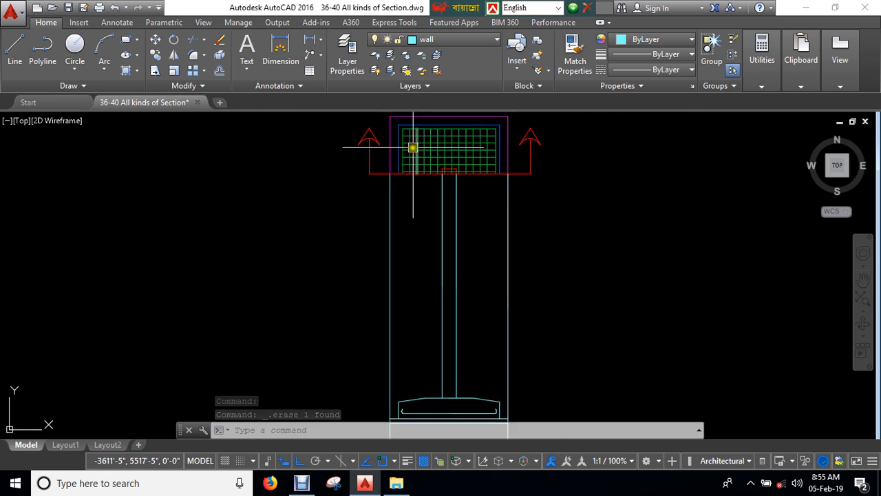
{"action": "scroll", "coordinate": [448, 186], "scroll_direction": "up", "scroll_amount": 1}
{"action": "scroll", "coordinate": [451, 199], "scroll_direction": "down", "scroll_amount": 1}
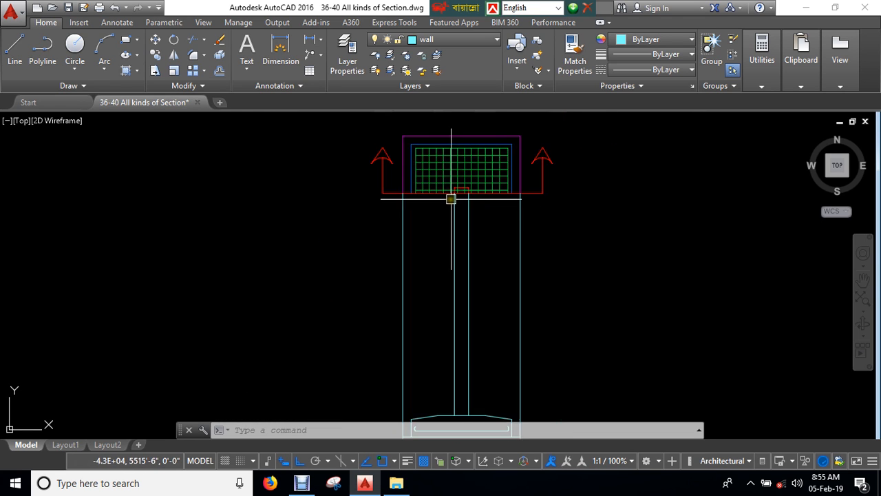
Step: Draw a vertical projection line from the green mesh's lower-left corner down past the reinforcement bar's left end in the footing
{"action": "middle_click_drag", "start_coordinate": [418, 212], "coordinate": [398, 150]}
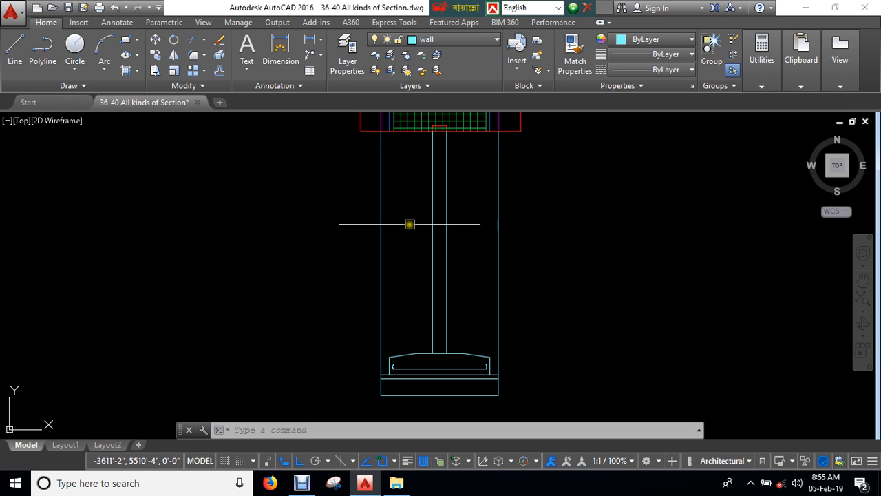
{"action": "type", "text": "l"}
{"action": "key", "text": "Return"}
{"action": "scroll", "coordinate": [400, 172], "scroll_direction": "up", "scroll_amount": 4}
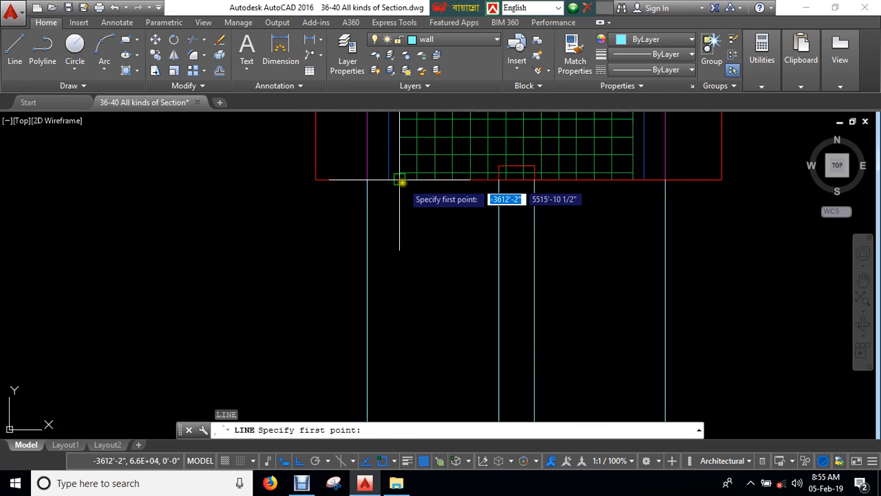
{"action": "left_click", "coordinate": [399, 179]}
{"action": "scroll", "coordinate": [399, 179], "scroll_direction": "down", "scroll_amount": 5}
{"action": "middle_click_drag", "start_coordinate": [403, 295], "coordinate": [398, 177]}
{"action": "scroll", "coordinate": [403, 280], "scroll_direction": "up", "scroll_amount": 2}
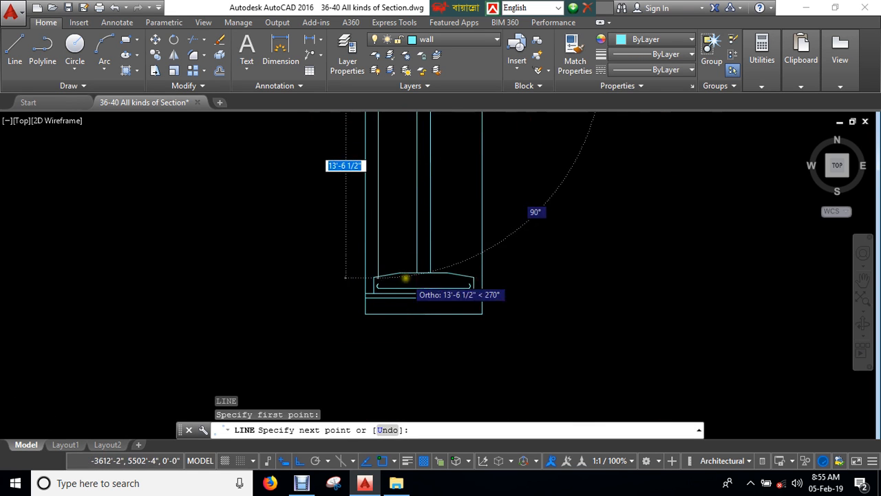
{"action": "scroll", "coordinate": [400, 303], "scroll_direction": "up", "scroll_amount": 2}
{"action": "scroll", "coordinate": [414, 296], "scroll_direction": "up", "scroll_amount": 4}
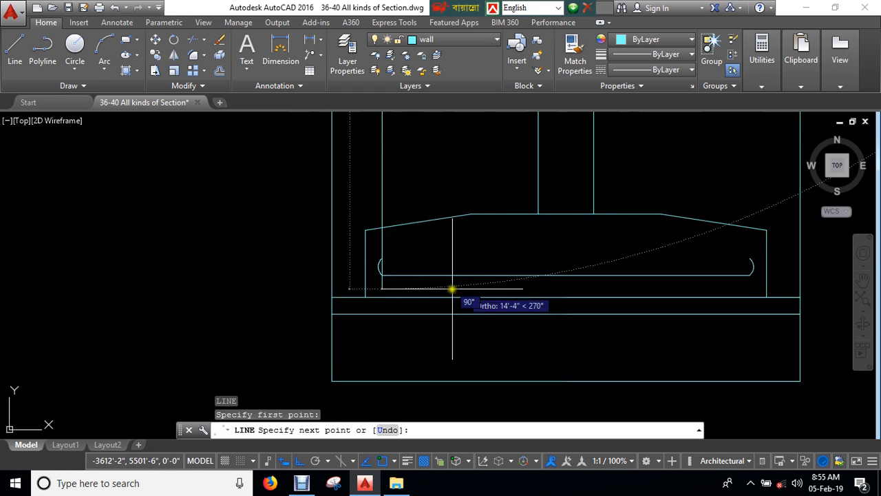
{"action": "left_click", "coordinate": [413, 283]}
{"action": "key", "text": "Escape"}
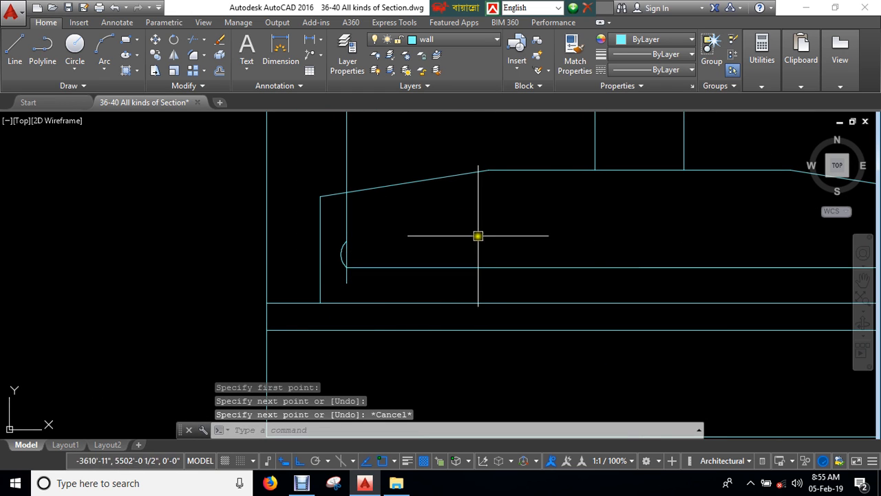
Step: Draw a circle of radius 0.48 inch centred on the left end of the bottom reinforcement bar
{"action": "middle_click_drag", "start_coordinate": [436, 247], "coordinate": [486, 254]}
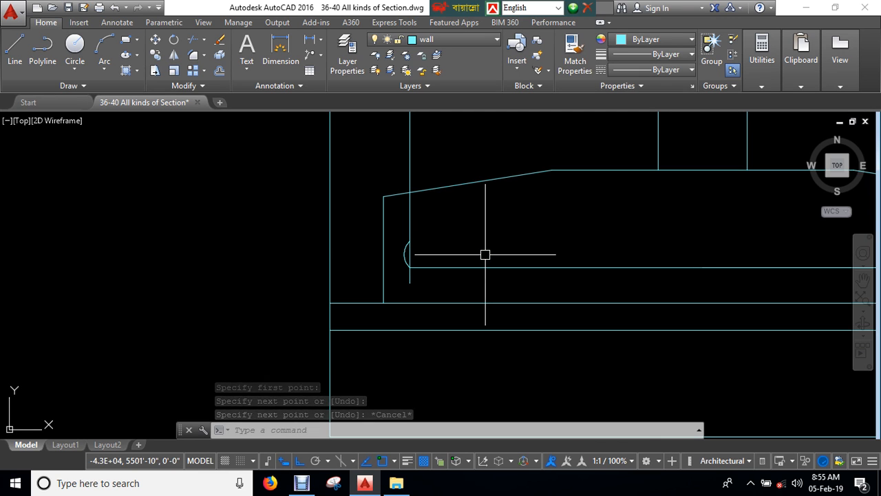
{"action": "type", "text": "c"}
{"action": "key", "text": "Return"}
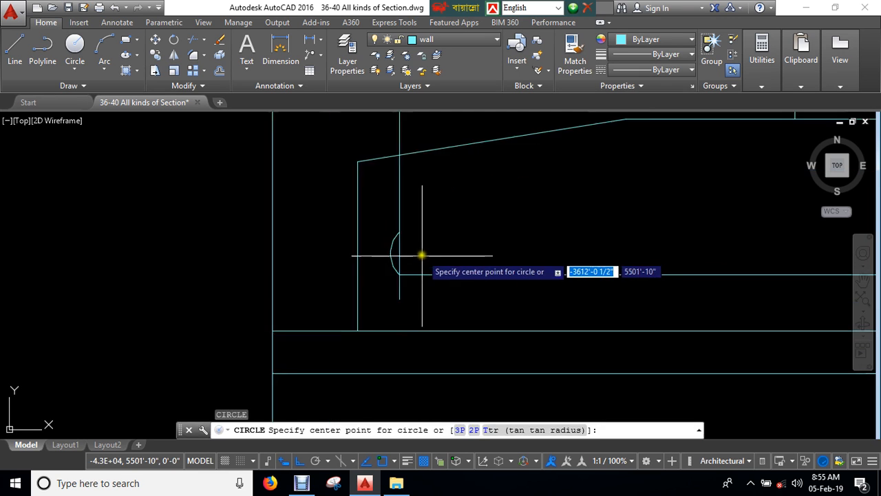
{"action": "scroll", "coordinate": [465, 253], "scroll_direction": "up", "scroll_amount": 4}
{"action": "left_click", "coordinate": [470, 246]}
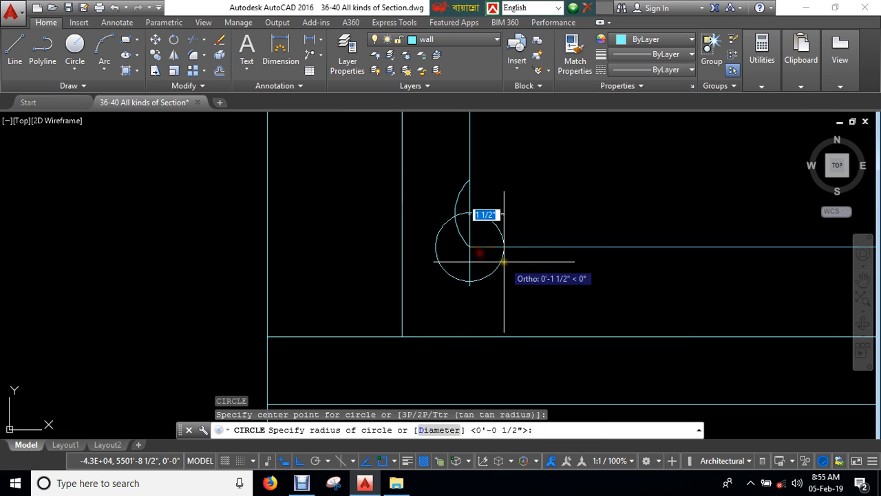
{"action": "type", "text": ".48"}
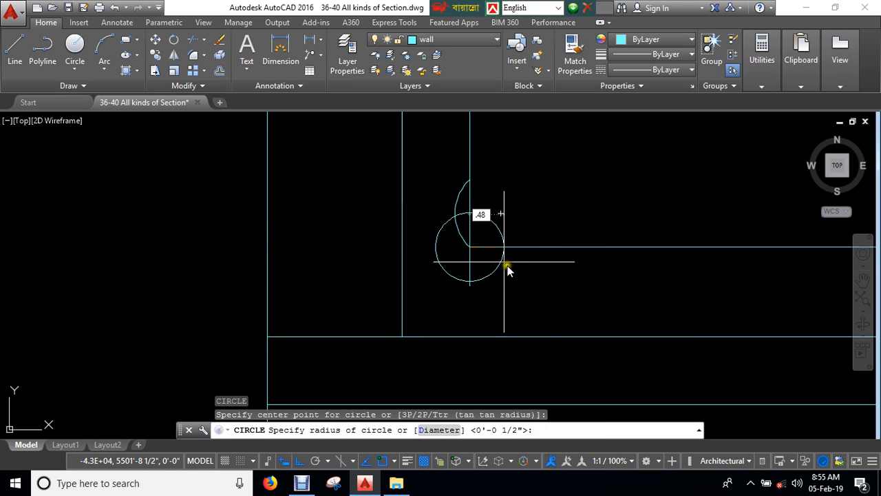
{"action": "key", "text": "Return"}
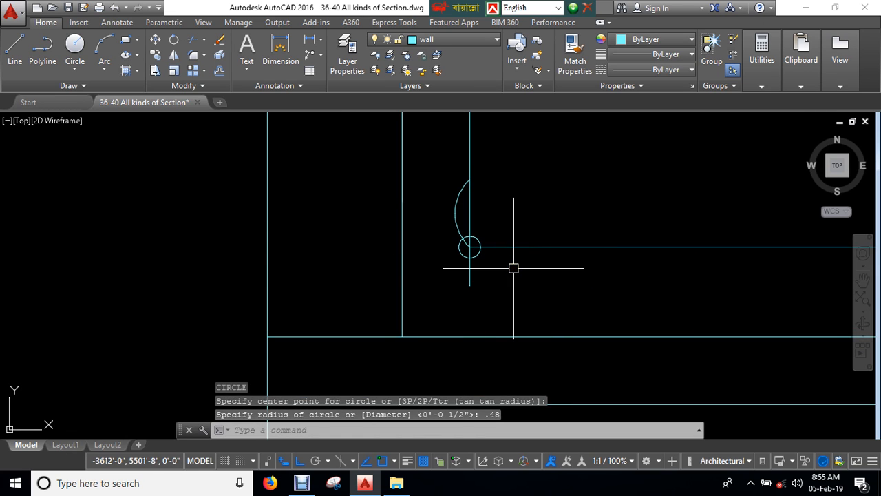
Step: Move the circle up so its bottom quadrant sits on the left end of the reinforcement bar
{"action": "mouse_move", "coordinate": [513, 268]}
{"action": "middle_mouse_down"}
{"action": "mouse_move", "coordinate": [403, 281]}
{"action": "mouse_move", "coordinate": [600, 264]}
{"action": "middle_mouse_up"}
{"action": "type", "text": "m"}
{"action": "key", "text": "Return"}
{"action": "scroll", "coordinate": [599, 264], "scroll_direction": "up", "scroll_amount": 4}
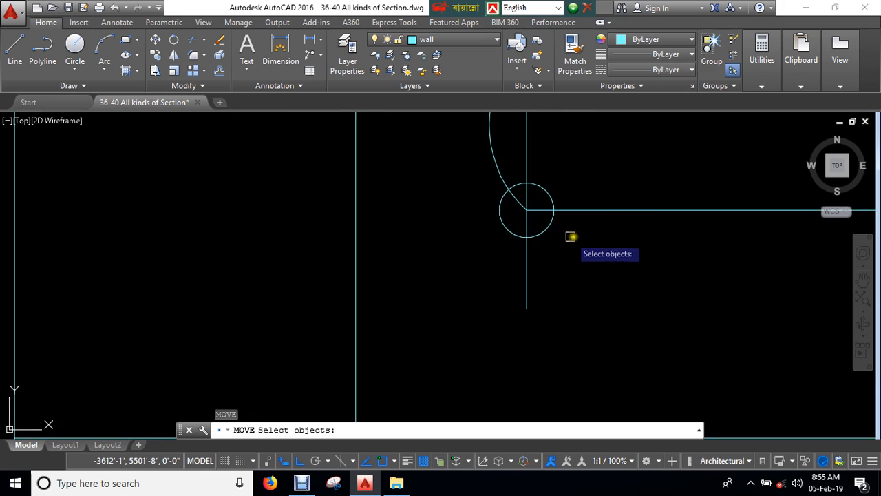
{"action": "left_click", "coordinate": [545, 232]}
{"action": "key", "text": "Return"}
{"action": "left_click", "coordinate": [527, 237]}
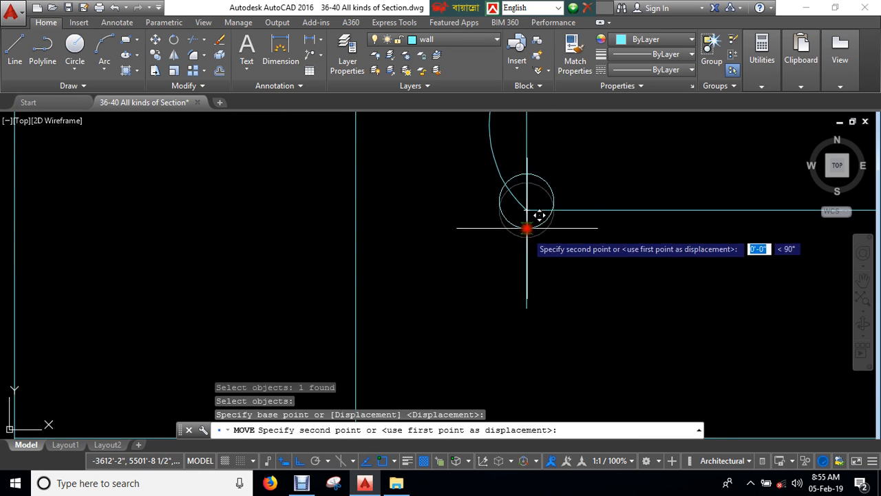
{"action": "left_click", "coordinate": [527, 210]}
Step: Delete the vertical projection line running through the bar's left end
{"action": "left_click", "coordinate": [562, 242]}
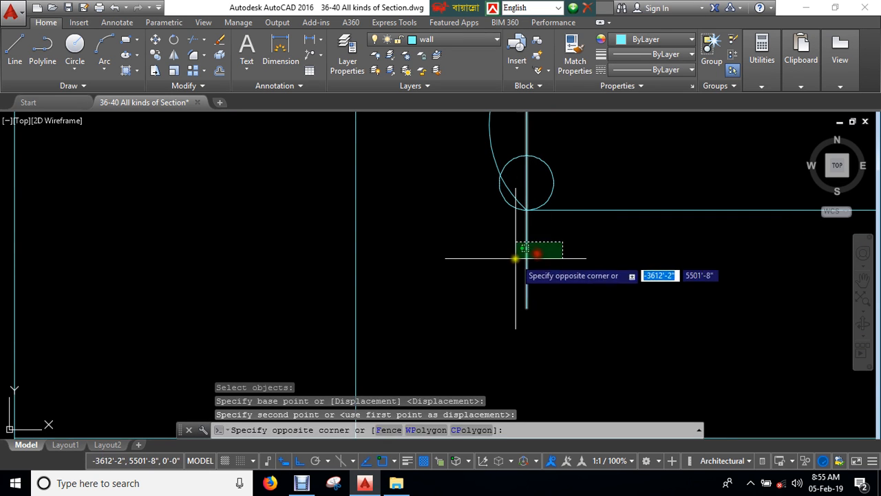
{"action": "left_click", "coordinate": [515, 259]}
{"action": "key", "text": "Delete"}
{"action": "scroll", "coordinate": [523, 261], "scroll_direction": "down", "scroll_amount": 2}
{"action": "middle_click_drag", "start_coordinate": [523, 262], "coordinate": [525, 271]}
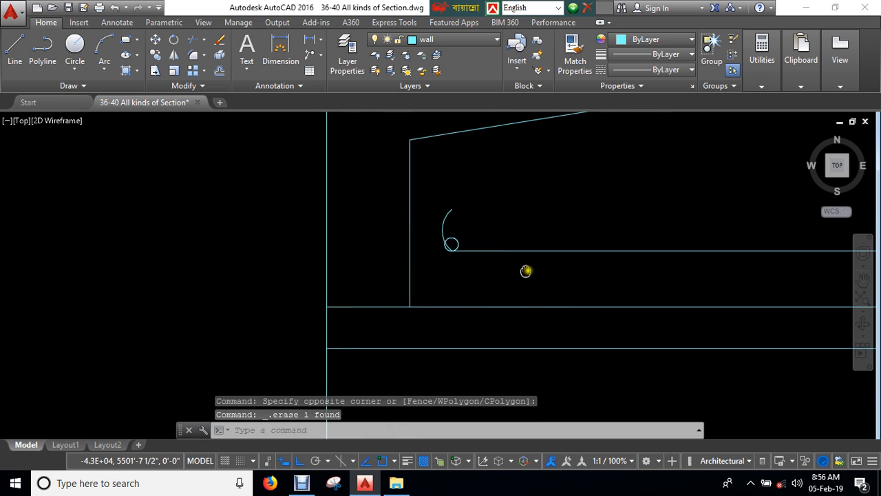
Step: Copy the circle to the right along the reinforcement bar at distances of 5, 10, 15 and 20 inches
{"action": "scroll", "coordinate": [483, 272], "scroll_direction": "down", "scroll_amount": 2}
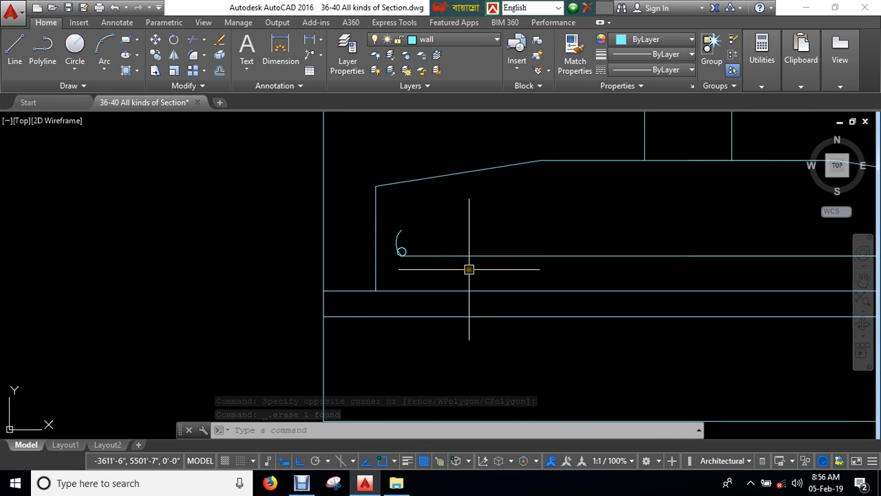
{"action": "middle_click_drag", "start_coordinate": [454, 265], "coordinate": [411, 255]}
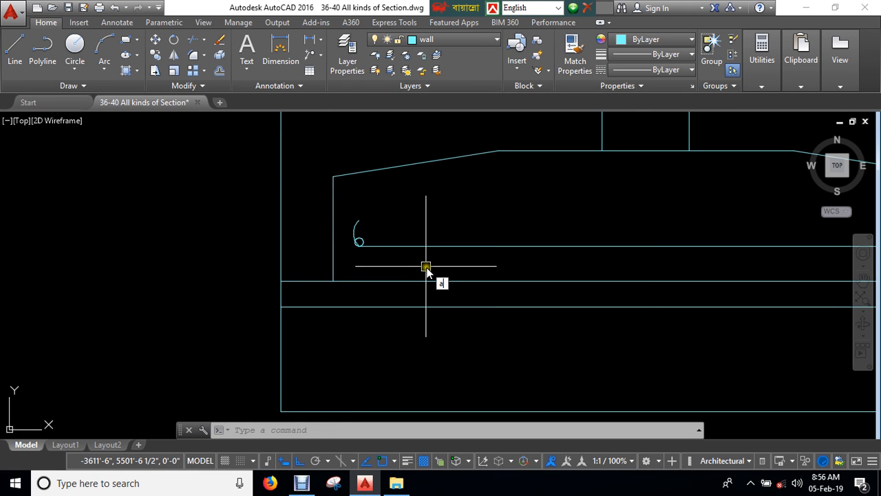
{"action": "key", "text": "Escape"}
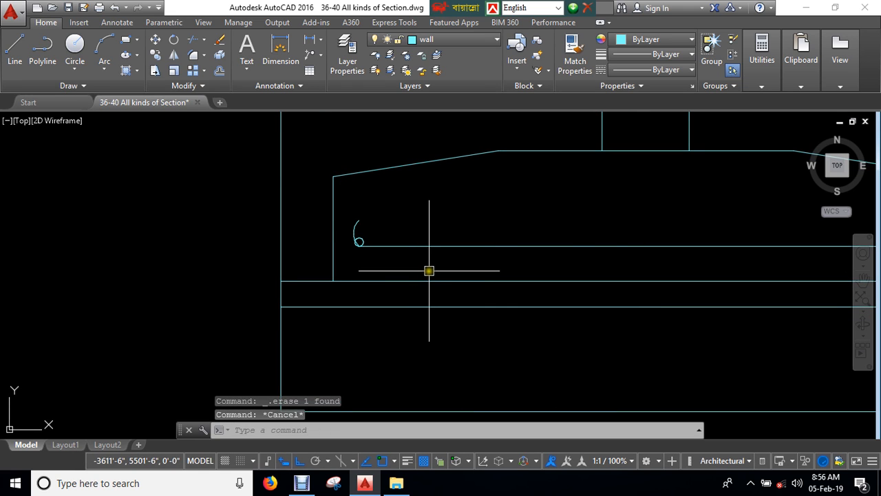
{"action": "type", "text": "co"}
{"action": "scroll", "coordinate": [358, 235], "scroll_direction": "up", "scroll_amount": 4}
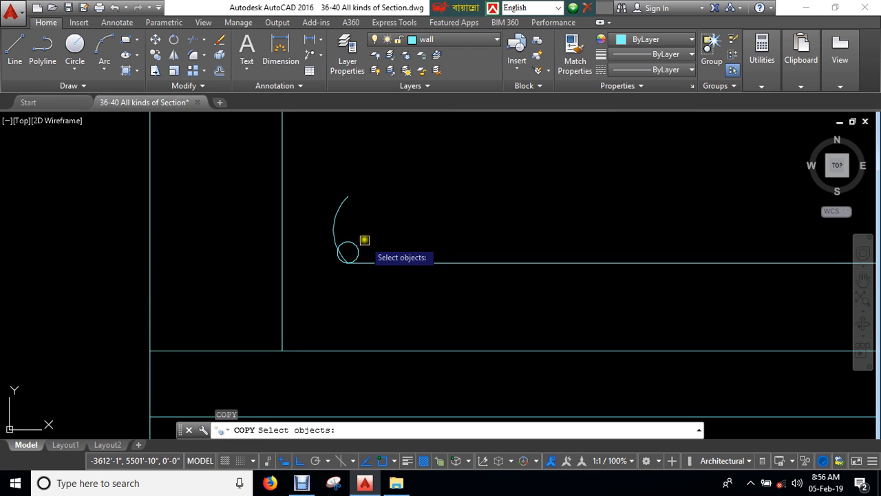
{"action": "left_click", "coordinate": [359, 248]}
{"action": "key", "text": "Return"}
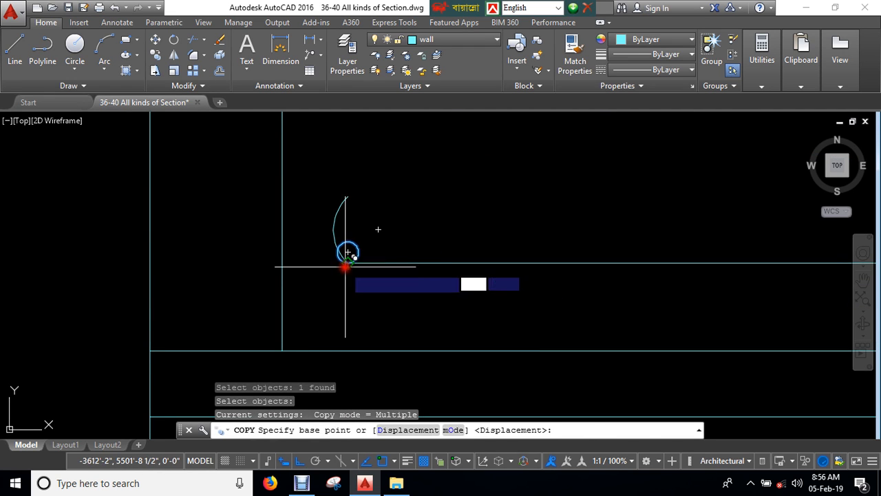
{"action": "left_click", "coordinate": [348, 252]}
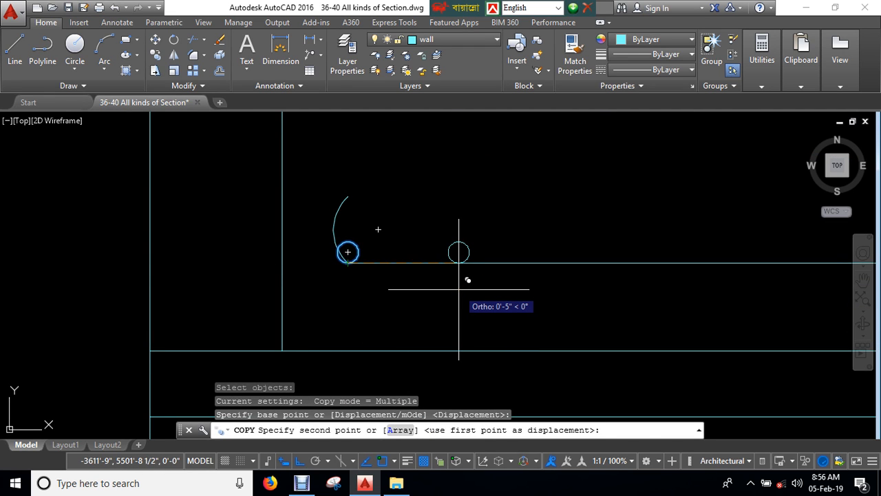
{"action": "type", "text": "5"}
{"action": "key", "text": "Return"}
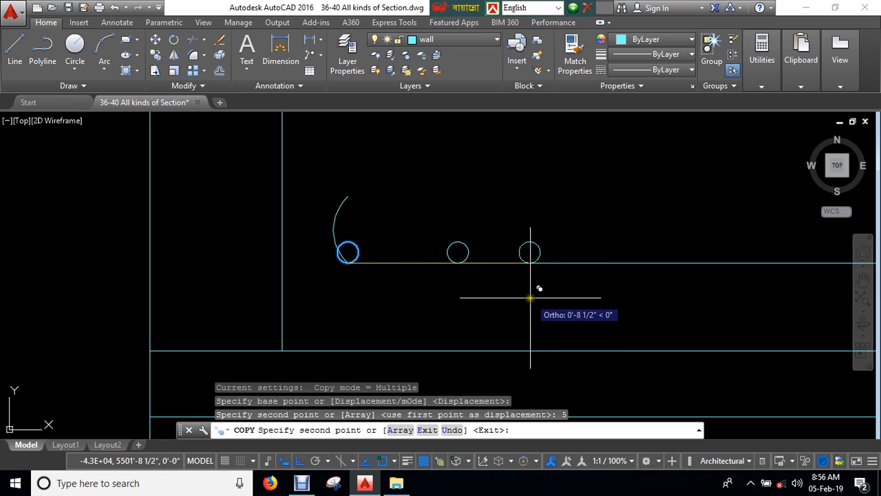
{"action": "type", "text": "10"}
{"action": "key", "text": "Return"}
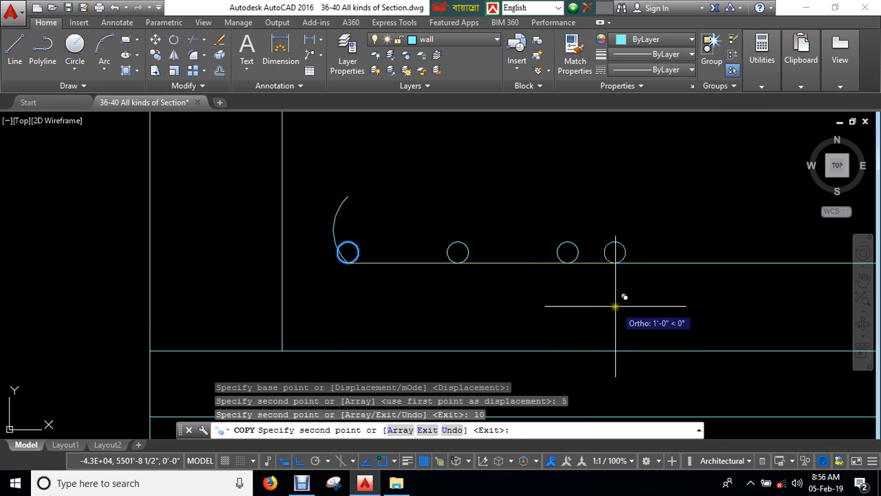
{"action": "type", "text": "15"}
{"action": "key", "text": "Return"}
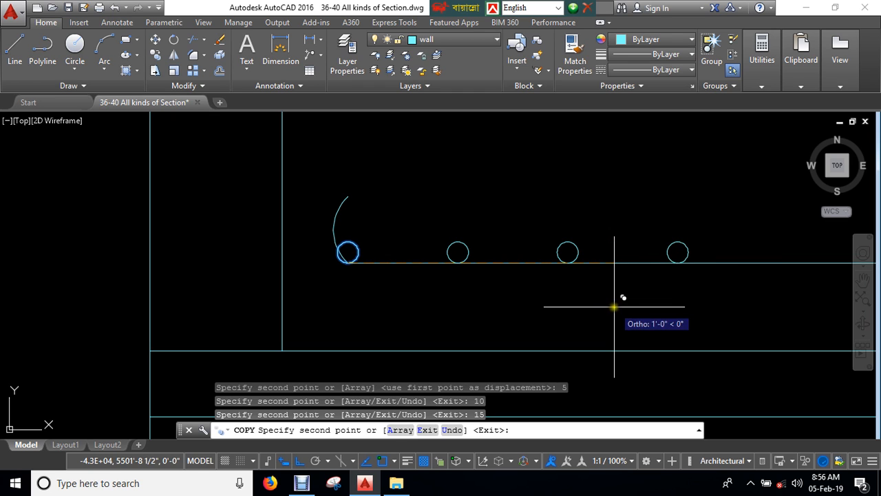
{"action": "middle_click_drag", "start_coordinate": [679, 305], "coordinate": [590, 299]}
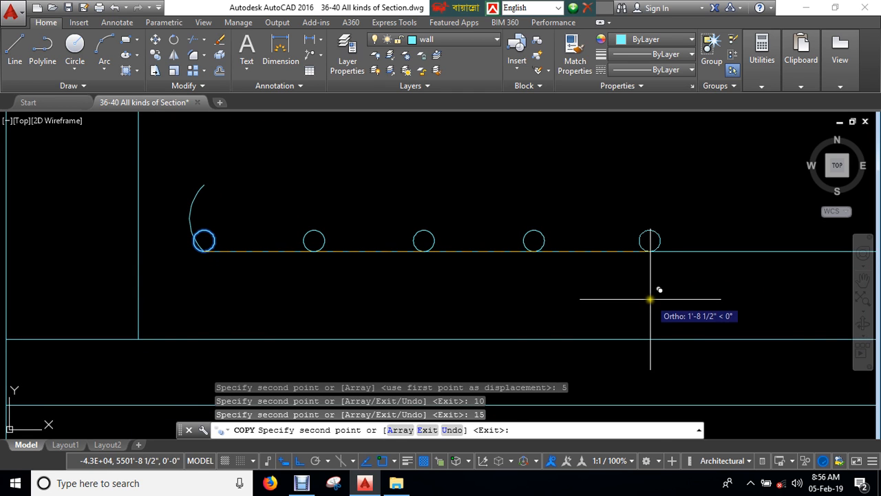
{"action": "type", "text": "20"}
{"action": "key", "text": "Return"}
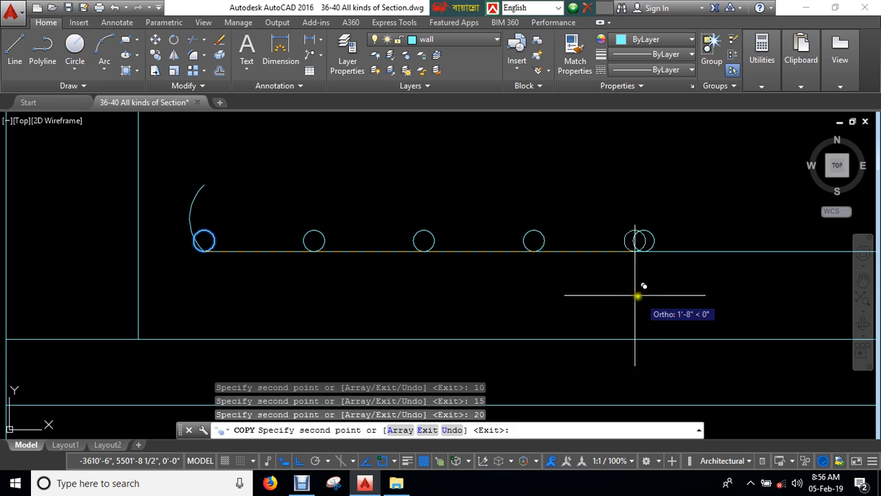
{"action": "key", "text": "Escape"}
Step: Copy the four new circles to the right, using the first circle's centre as base point and the fifth circle's centre as destination
{"action": "type", "text": "co"}
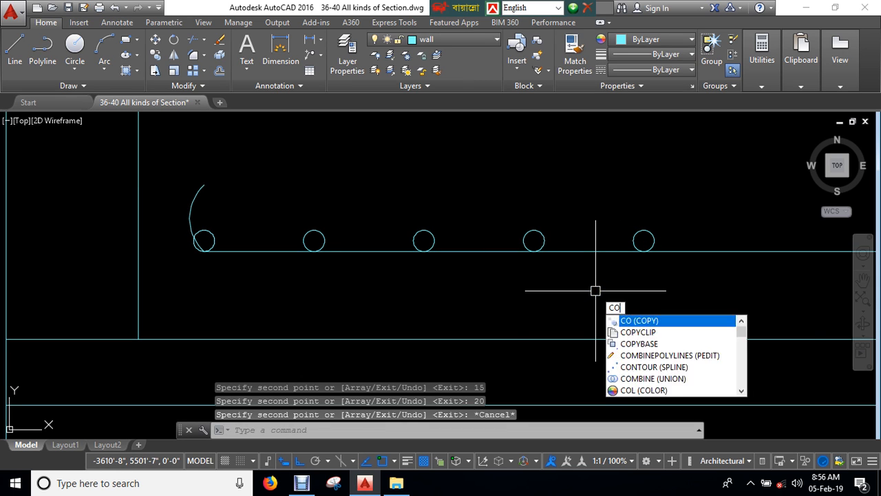
{"action": "key", "text": "Return"}
{"action": "left_click", "coordinate": [681, 222]}
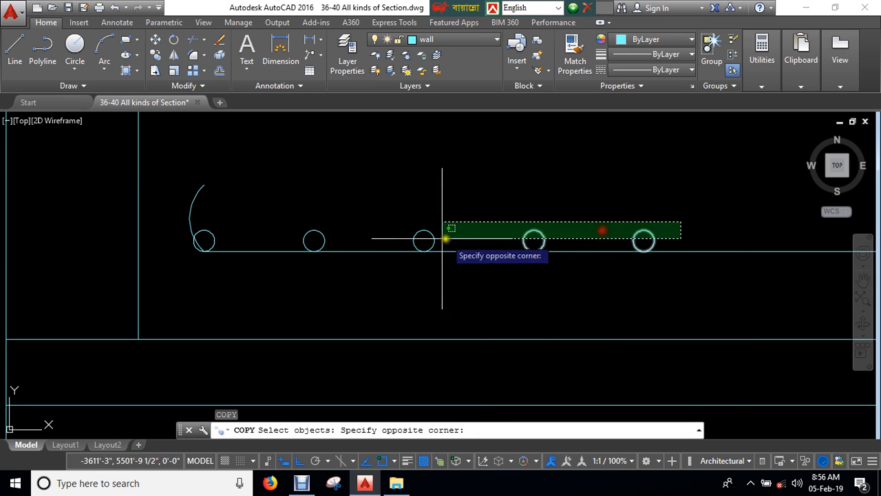
{"action": "left_click", "coordinate": [306, 242]}
{"action": "middle_click_drag", "start_coordinate": [304, 279], "coordinate": [369, 276]}
{"action": "key", "text": "Return"}
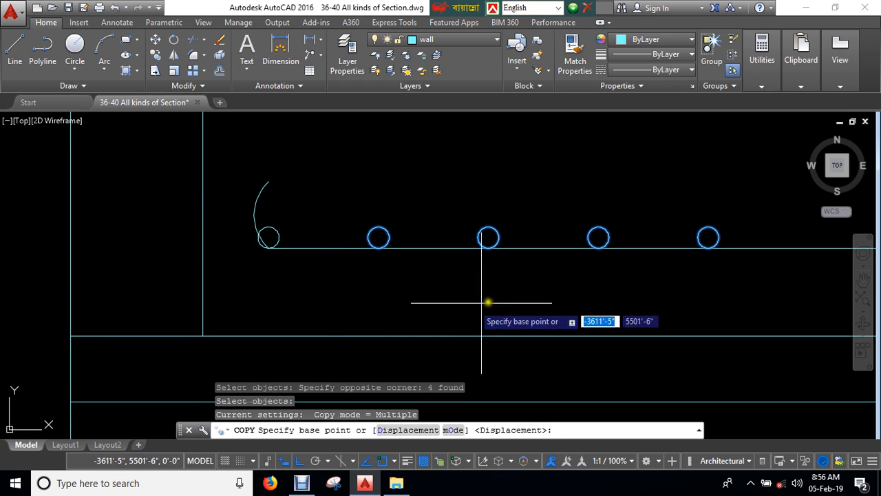
{"action": "left_click", "coordinate": [269, 238]}
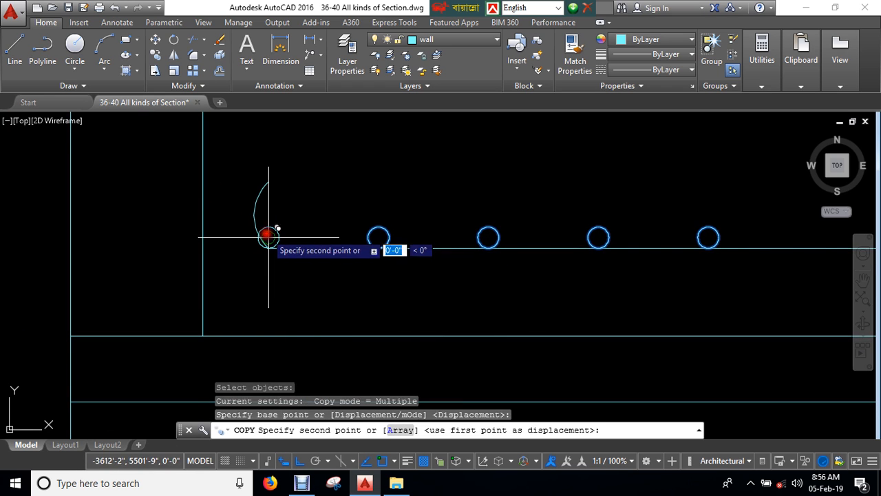
{"action": "left_click", "coordinate": [709, 237]}
Step: Place two more copies of the four-circle group end to end along the bar, continuing past the right hook
{"action": "scroll", "coordinate": [676, 258], "scroll_direction": "down", "scroll_amount": 3}
{"action": "middle_click_drag", "start_coordinate": [676, 258], "coordinate": [381, 255]}
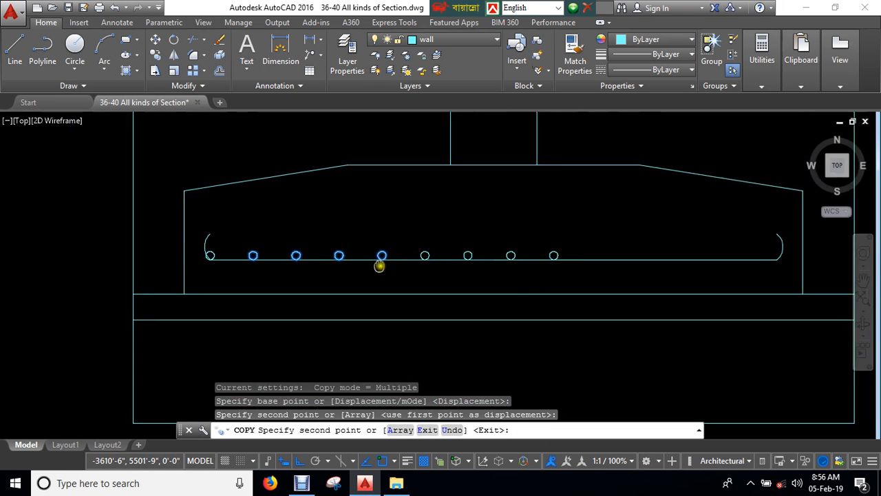
{"action": "scroll", "coordinate": [382, 256], "scroll_direction": "up", "scroll_amount": 4}
{"action": "left_click", "coordinate": [477, 273]}
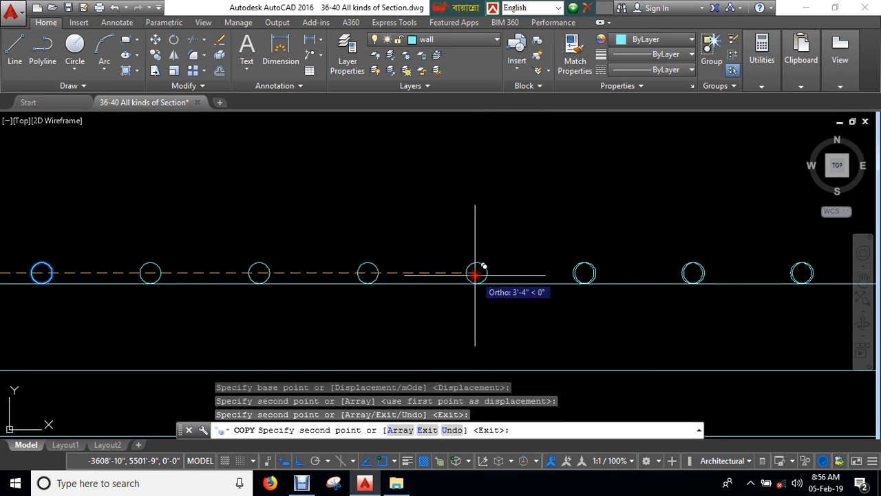
{"action": "scroll", "coordinate": [475, 272], "scroll_direction": "down", "scroll_amount": 4}
{"action": "scroll", "coordinate": [654, 278], "scroll_direction": "up", "scroll_amount": 4}
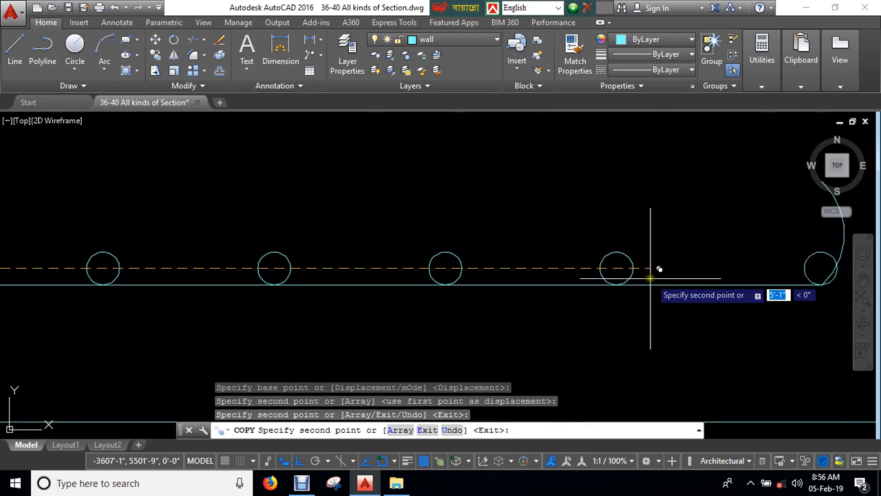
{"action": "left_click", "coordinate": [590, 260]}
{"action": "scroll", "coordinate": [564, 291], "scroll_direction": "down", "scroll_amount": 4}
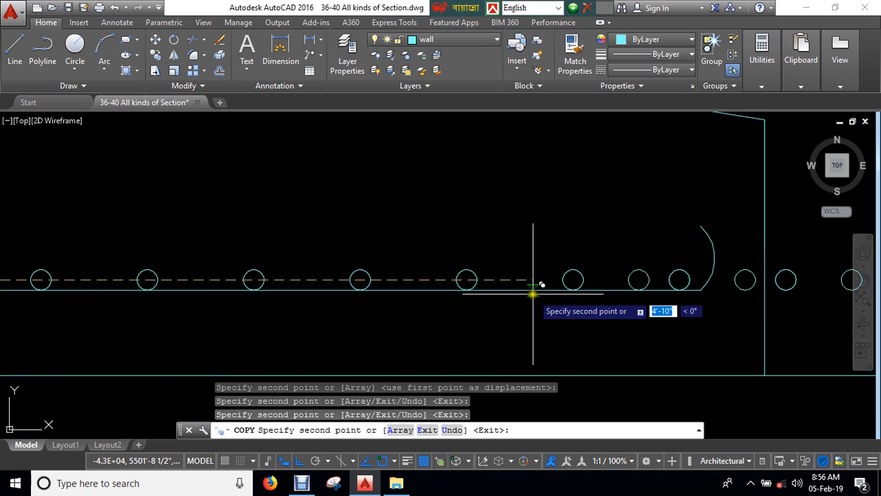
{"action": "key", "text": "Escape"}
Step: Delete the three surplus circles that lie beyond the right edge of the footing
{"action": "middle_click_drag", "start_coordinate": [649, 290], "coordinate": [547, 281]}
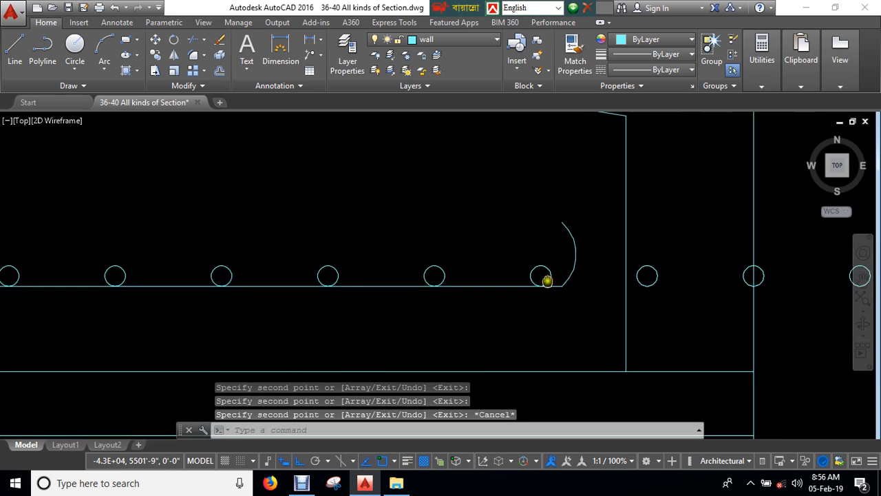
{"action": "left_click", "coordinate": [655, 274]}
{"action": "scroll", "coordinate": [652, 274], "scroll_direction": "down", "scroll_amount": 4}
{"action": "middle_click_drag", "start_coordinate": [693, 276], "coordinate": [653, 277]}
{"action": "scroll", "coordinate": [673, 276], "scroll_direction": "up", "scroll_amount": 2}
{"action": "left_click", "coordinate": [696, 275]}
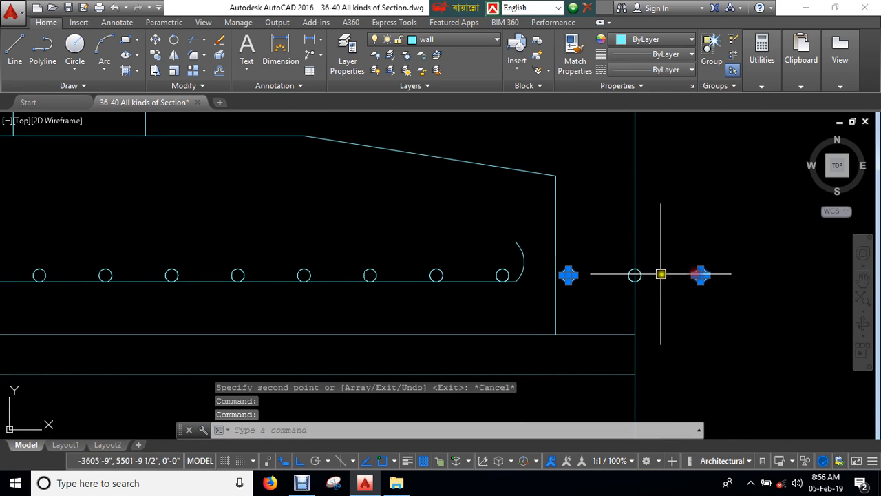
{"action": "left_click", "coordinate": [642, 274]}
{"action": "key", "text": "Delete"}
{"action": "scroll", "coordinate": [619, 282], "scroll_direction": "down", "scroll_amount": 2}
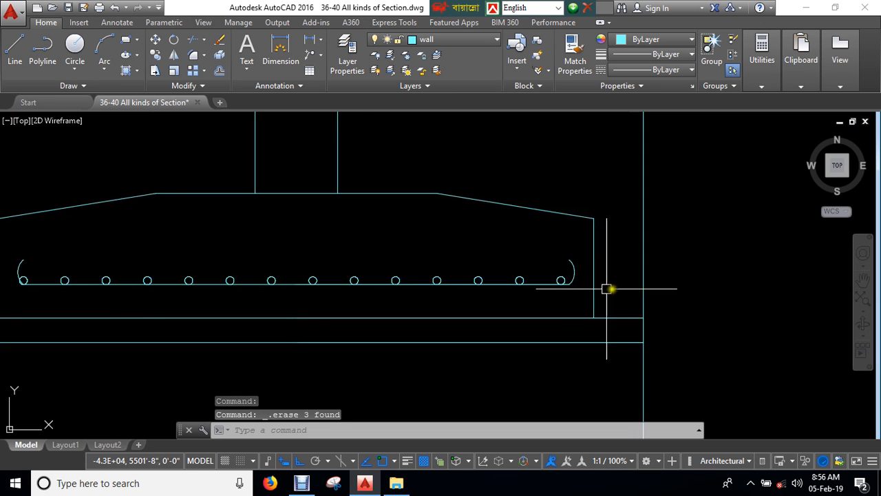
Step: Draw a vertical line from the right end of the plan's reinforcement grid down past the right end of the section's bar
{"action": "scroll", "coordinate": [551, 282], "scroll_direction": "down", "scroll_amount": 4}
{"action": "mouse_move", "coordinate": [555, 186]}
{"action": "middle_mouse_down"}
{"action": "mouse_move", "coordinate": [550, 274]}
{"action": "mouse_move", "coordinate": [558, 261]}
{"action": "mouse_move", "coordinate": [546, 295]}
{"action": "middle_mouse_up"}
{"action": "type", "text": "l"}
{"action": "key", "text": "Return"}
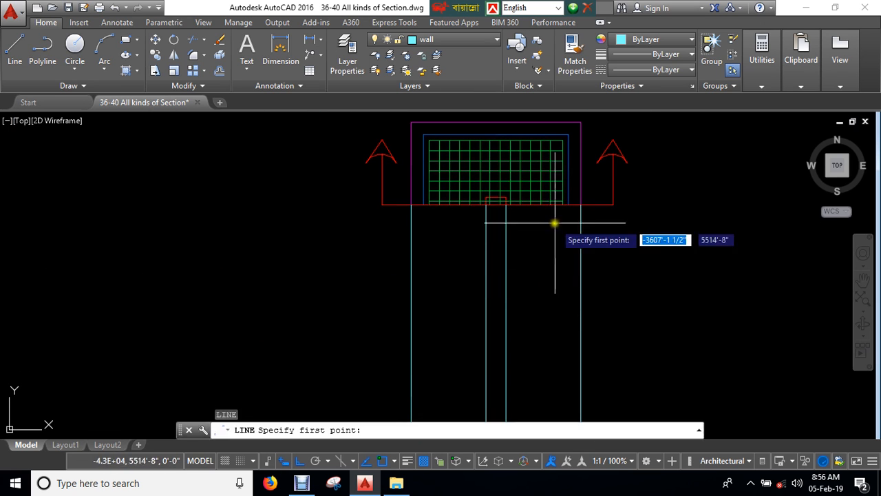
{"action": "scroll", "coordinate": [559, 210], "scroll_direction": "up", "scroll_amount": 4}
{"action": "left_click", "coordinate": [555, 209]}
{"action": "scroll", "coordinate": [500, 222], "scroll_direction": "down", "scroll_amount": 4}
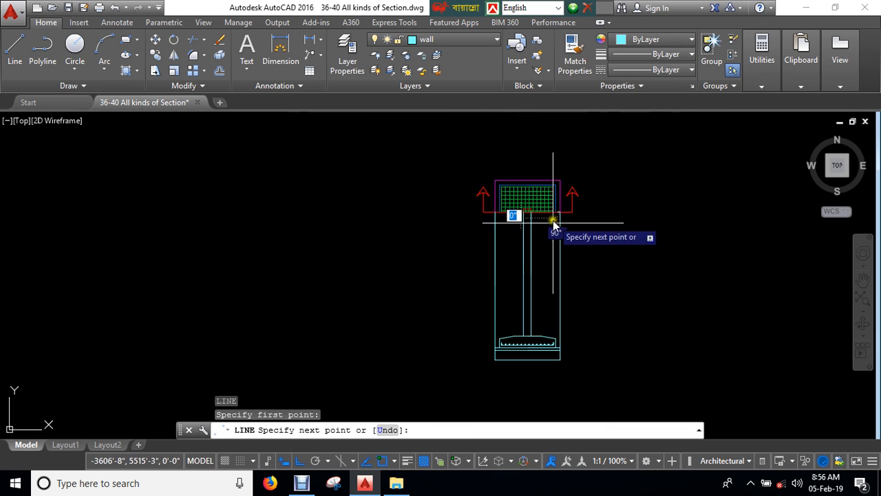
{"action": "scroll", "coordinate": [535, 228], "scroll_direction": "up", "scroll_amount": 3}
{"action": "scroll", "coordinate": [541, 292], "scroll_direction": "up", "scroll_amount": 4}
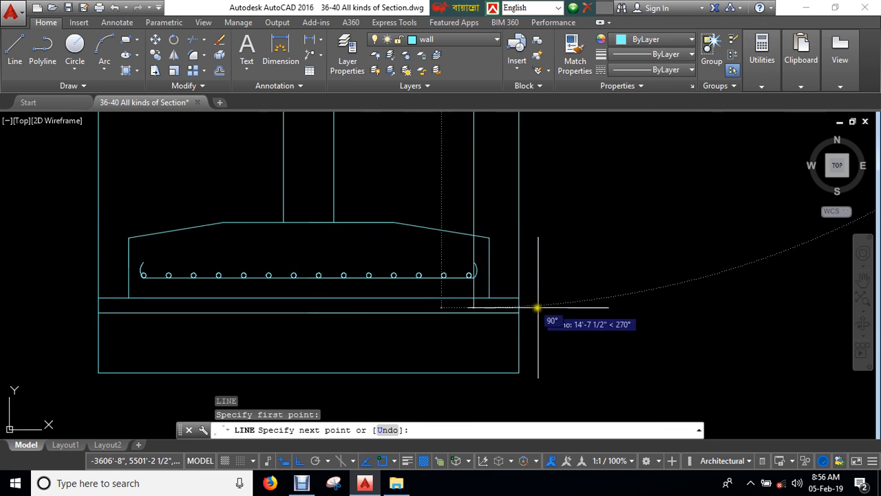
{"action": "scroll", "coordinate": [532, 298], "scroll_direction": "up", "scroll_amount": 5}
{"action": "scroll", "coordinate": [530, 293], "scroll_direction": "up", "scroll_amount": 2}
{"action": "left_click", "coordinate": [539, 294]}
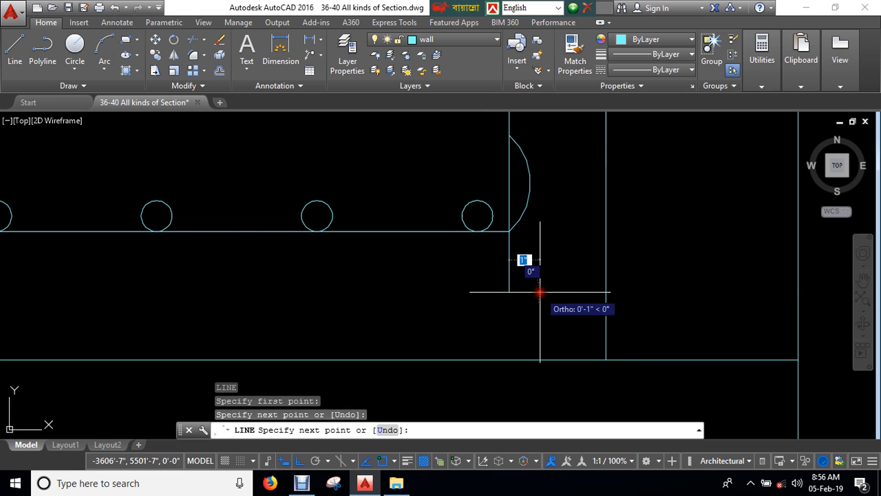
{"action": "key", "text": "Escape"}
Step: Compare the section's bar ends and cross-bar circles with the reinforcement grid in the plan above
{"action": "scroll", "coordinate": [565, 285], "scroll_direction": "down", "scroll_amount": 3}
{"action": "scroll", "coordinate": [585, 285], "scroll_direction": "down", "scroll_amount": 6}
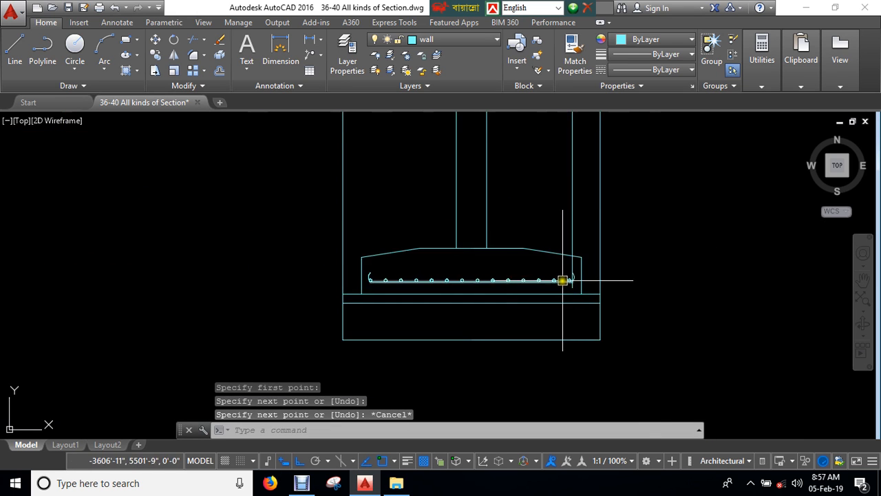
{"action": "mouse_move", "coordinate": [562, 279]}
{"action": "middle_mouse_down"}
{"action": "mouse_move", "coordinate": [717, 289]}
{"action": "mouse_move", "coordinate": [624, 319]}
{"action": "middle_mouse_up"}
{"action": "scroll", "coordinate": [696, 295], "scroll_direction": "down", "scroll_amount": 2}
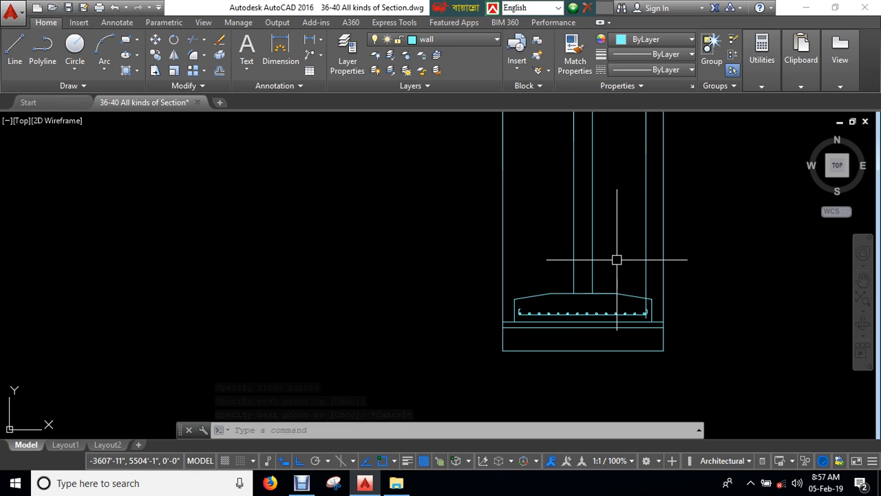
{"action": "scroll", "coordinate": [616, 222], "scroll_direction": "down", "scroll_amount": 4}
{"action": "scroll", "coordinate": [571, 190], "scroll_direction": "up", "scroll_amount": 2}
{"action": "scroll", "coordinate": [524, 185], "scroll_direction": "up", "scroll_amount": 3}
{"action": "scroll", "coordinate": [525, 187], "scroll_direction": "up", "scroll_amount": 1}
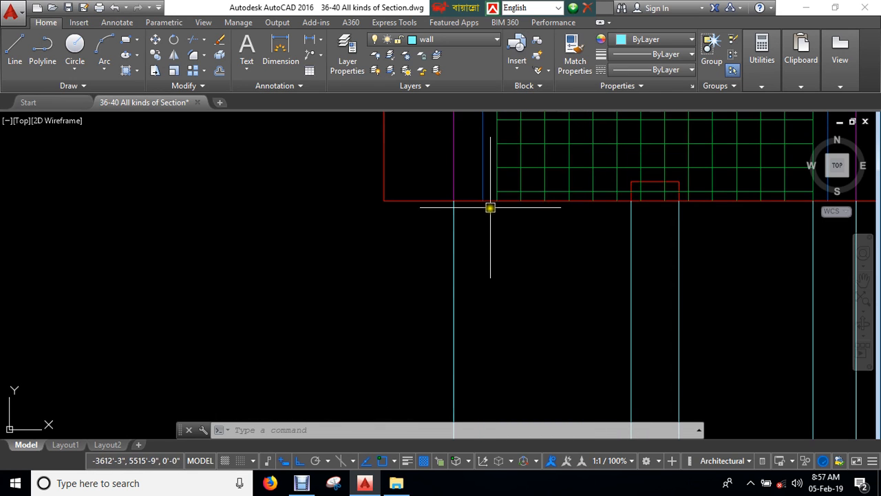
{"action": "scroll", "coordinate": [518, 222], "scroll_direction": "down", "scroll_amount": 3}
{"action": "middle_click_drag", "start_coordinate": [545, 279], "coordinate": [511, 228]}
{"action": "scroll", "coordinate": [476, 331], "scroll_direction": "up", "scroll_amount": 2}
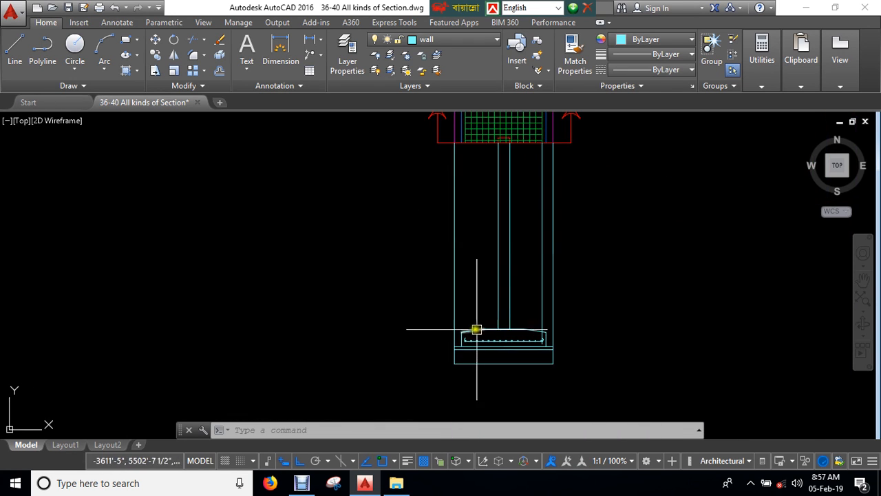
{"action": "scroll", "coordinate": [452, 352], "scroll_direction": "up", "scroll_amount": 2}
{"action": "scroll", "coordinate": [441, 345], "scroll_direction": "up", "scroll_amount": 4}
{"action": "middle_click_drag", "start_coordinate": [446, 343], "coordinate": [367, 320]}
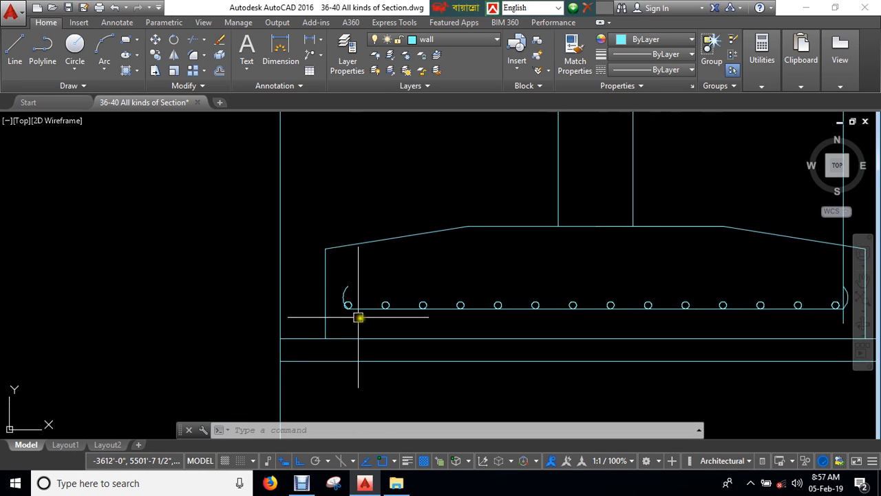
{"action": "middle_click_drag", "start_coordinate": [596, 325], "coordinate": [425, 317]}
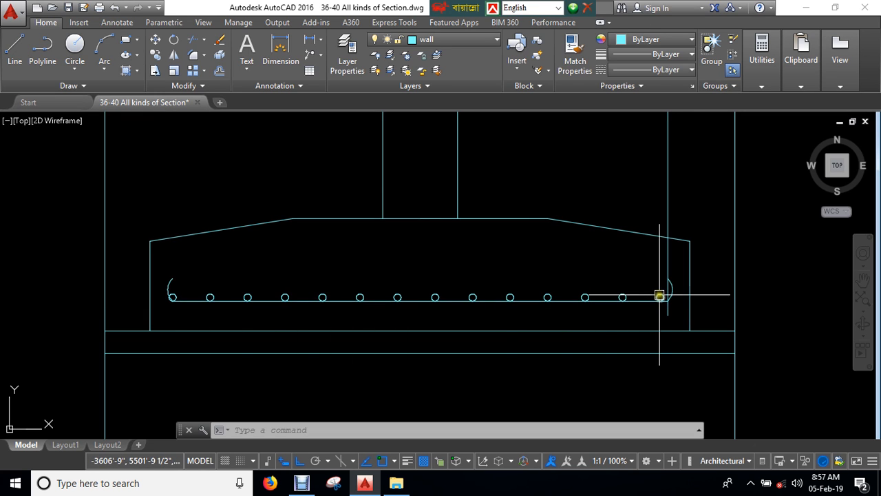
Step: Measure the gap between the last circle's bottom point and the right end of the reinforcement bar
{"action": "scroll", "coordinate": [662, 299], "scroll_direction": "up", "scroll_amount": 5}
{"action": "scroll", "coordinate": [653, 320], "scroll_direction": "up", "scroll_amount": 2}
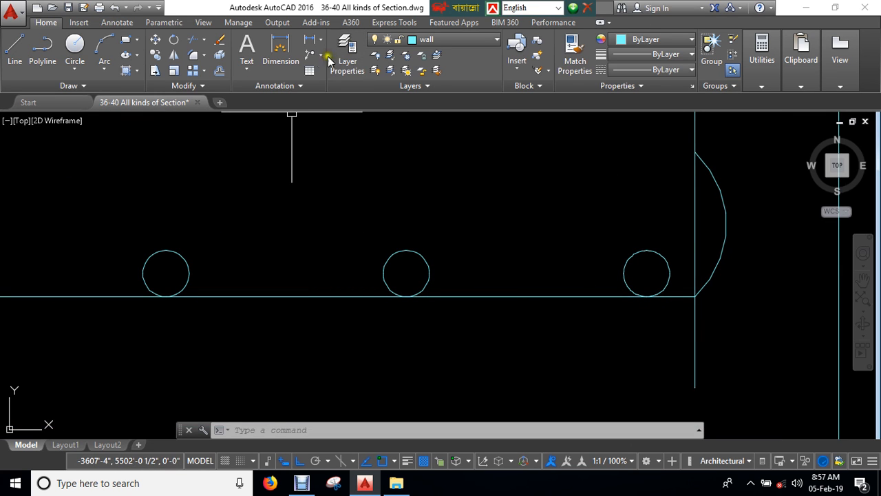
{"action": "left_click", "coordinate": [285, 45]}
{"action": "scroll", "coordinate": [647, 279], "scroll_direction": "up", "scroll_amount": 2}
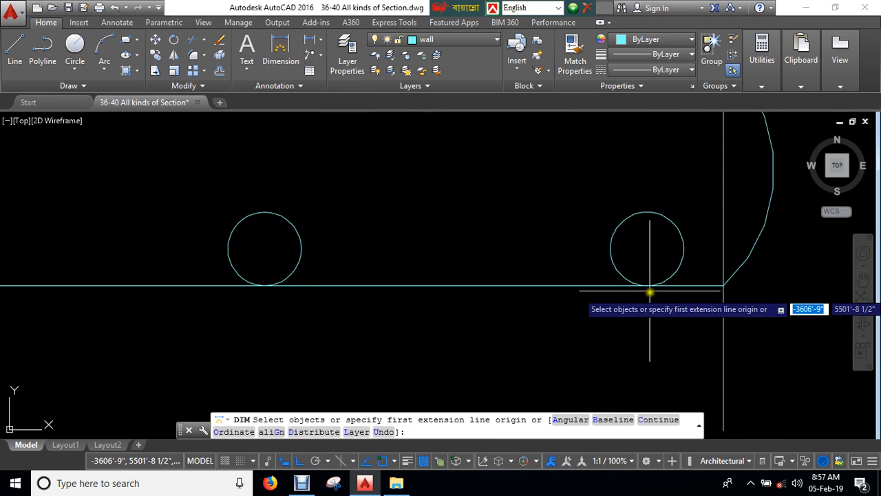
{"action": "left_click", "coordinate": [648, 283]}
{"action": "left_click", "coordinate": [723, 286]}
{"action": "scroll", "coordinate": [687, 315], "scroll_direction": "down", "scroll_amount": 8}
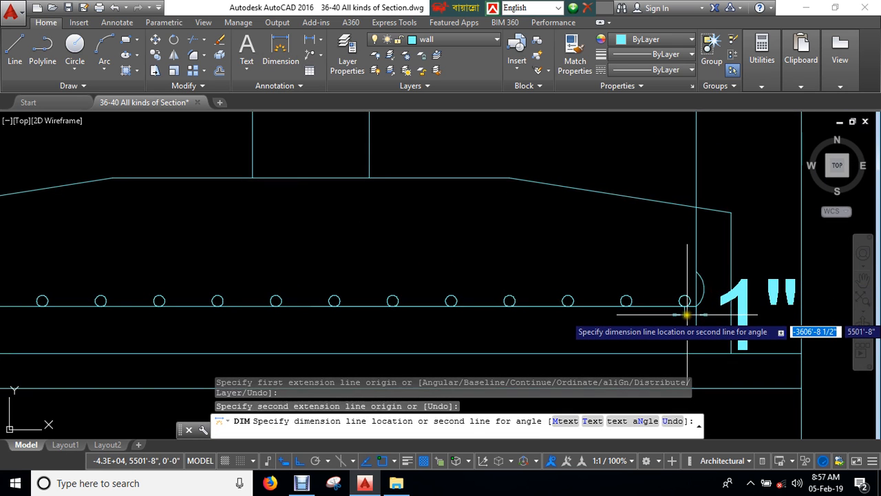
{"action": "key", "text": "Escape"}
{"action": "scroll", "coordinate": [683, 310], "scroll_direction": "down", "scroll_amount": 4}
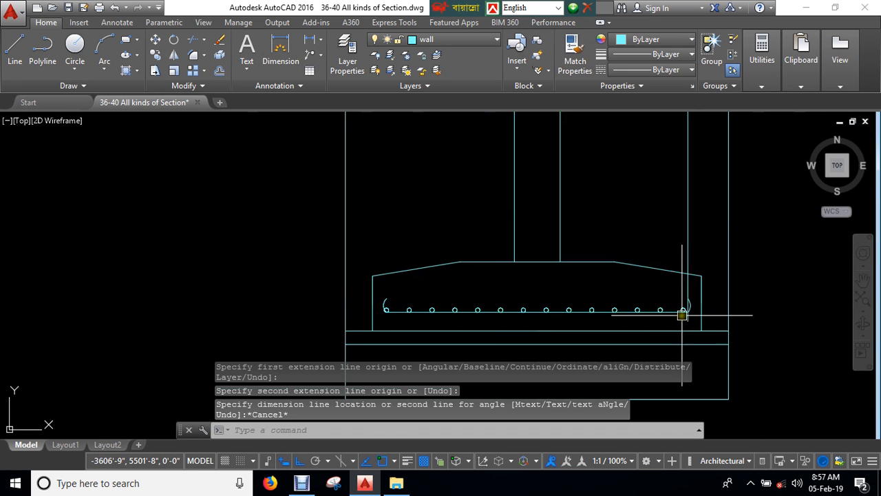
Step: Delete the vertical projection line running through the bar's right end
{"action": "scroll", "coordinate": [655, 246], "scroll_direction": "up", "scroll_amount": 3}
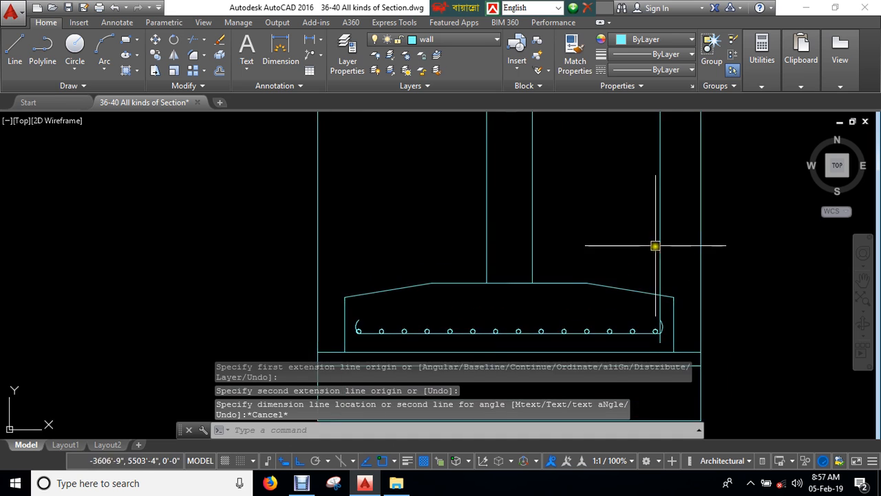
{"action": "left_click", "coordinate": [658, 229]}
{"action": "key", "text": "Delete"}
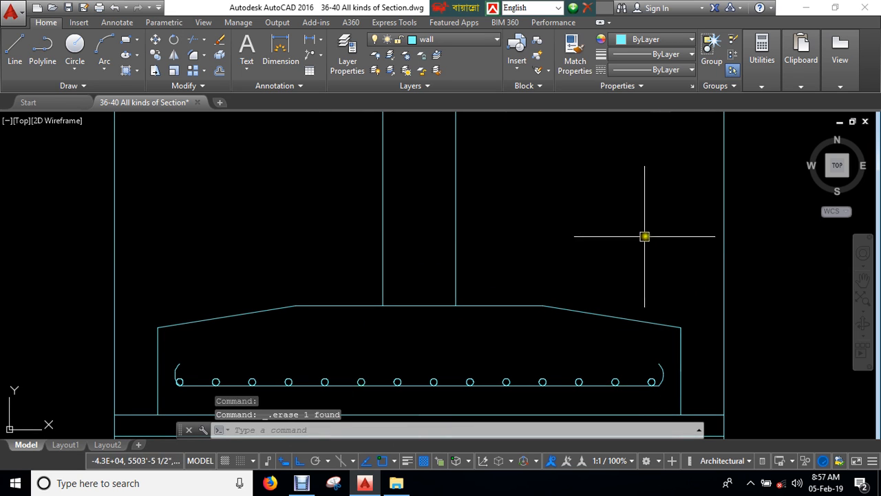
Step: Move the last circle horizontally to the right so its centre lines up with the right end of the bar
{"action": "scroll", "coordinate": [625, 390], "scroll_direction": "up", "scroll_amount": 5}
{"action": "type", "text": "m"}
{"action": "key", "text": "Return"}
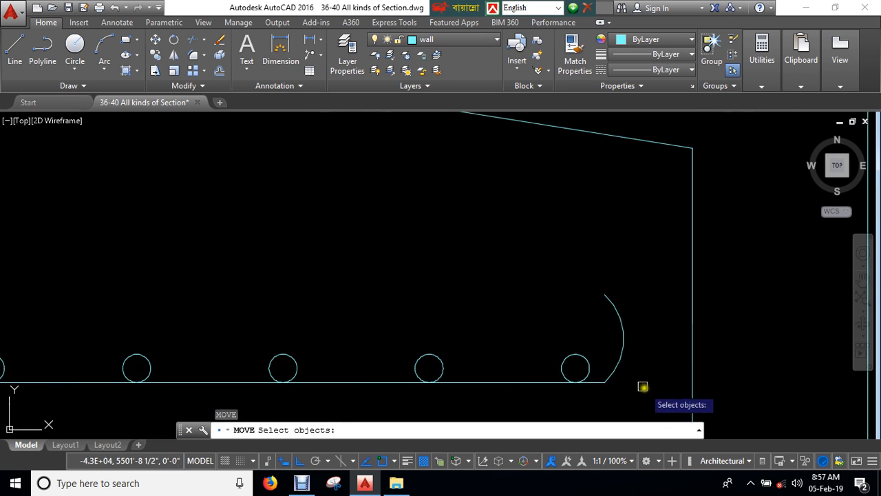
{"action": "left_click", "coordinate": [585, 365]}
{"action": "key", "text": "Return"}
{"action": "left_click", "coordinate": [576, 368]}
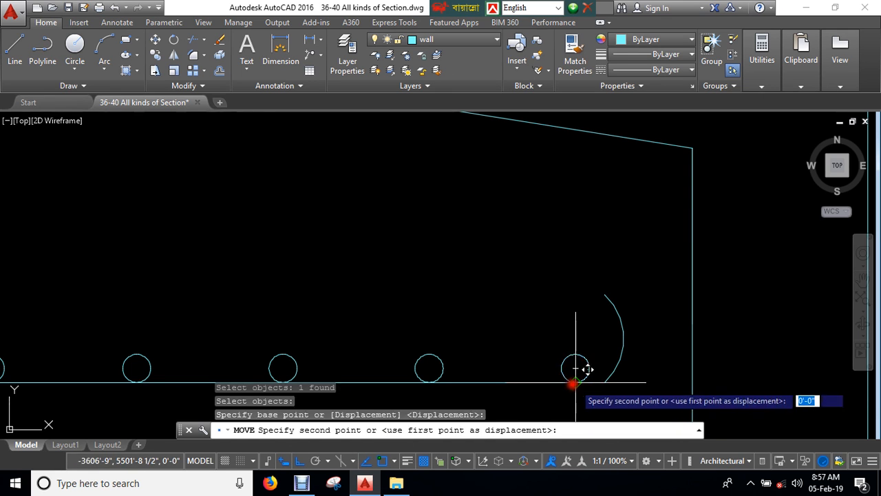
{"action": "left_click", "coordinate": [605, 384]}
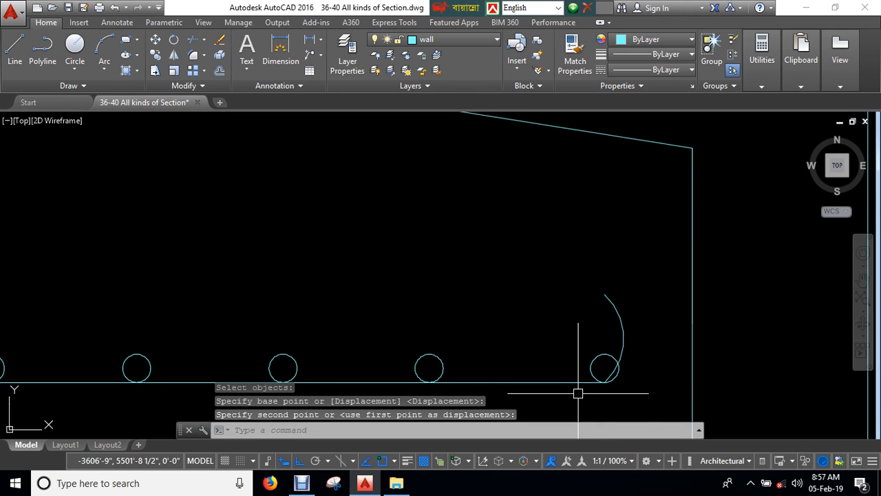
{"action": "scroll", "coordinate": [578, 393], "scroll_direction": "down", "scroll_amount": 4}
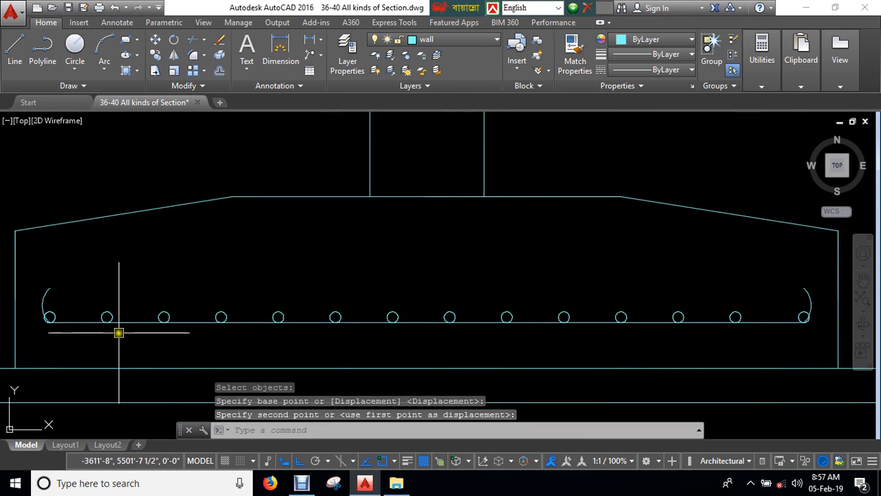
{"action": "scroll", "coordinate": [44, 317], "scroll_direction": "up", "scroll_amount": 5}
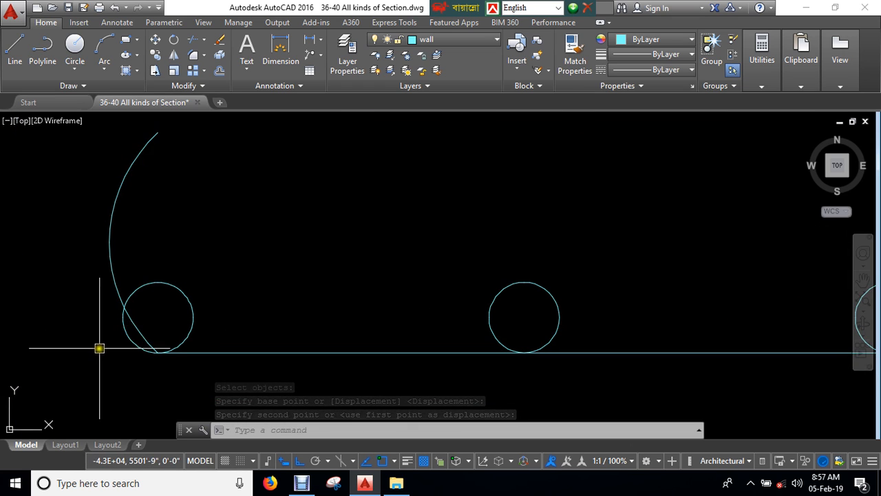
{"action": "scroll", "coordinate": [257, 338], "scroll_direction": "down", "scroll_amount": 6}
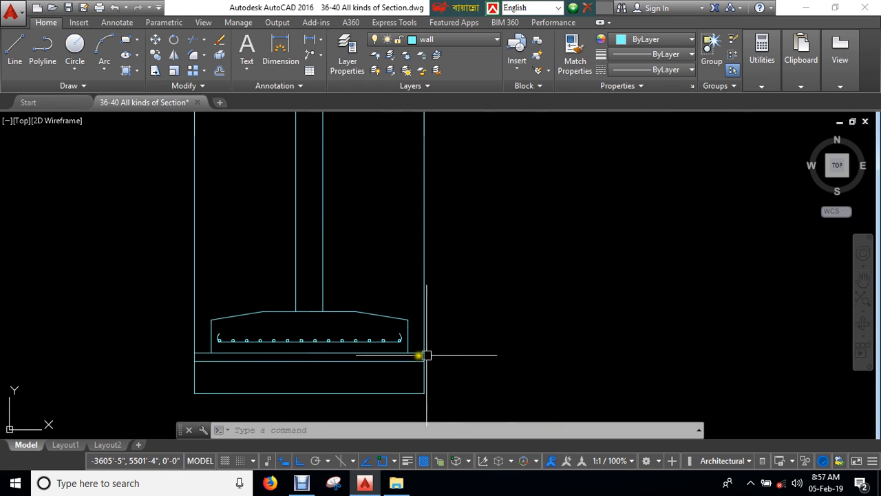
Step: Assign the reinforcement bar, its two hooks and all the cross-bar circles to the Rod layer
{"action": "scroll", "coordinate": [378, 351], "scroll_direction": "up", "scroll_amount": 2}
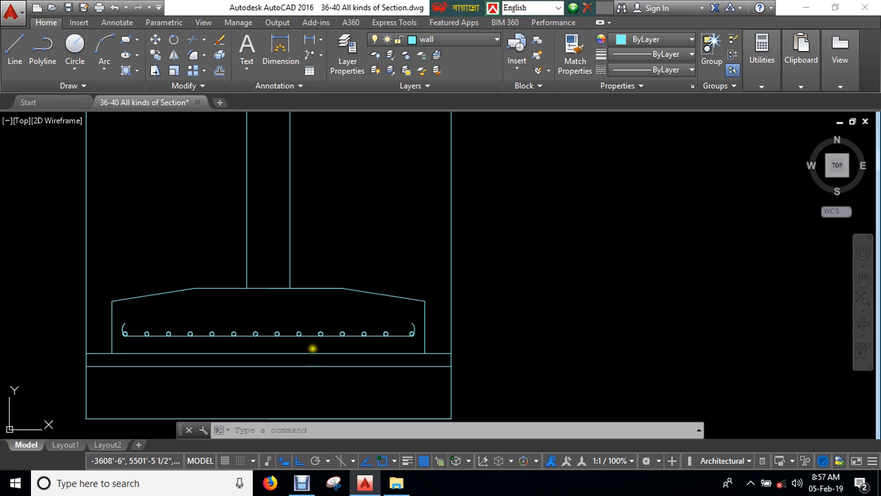
{"action": "scroll", "coordinate": [482, 310], "scroll_direction": "up", "scroll_amount": 4}
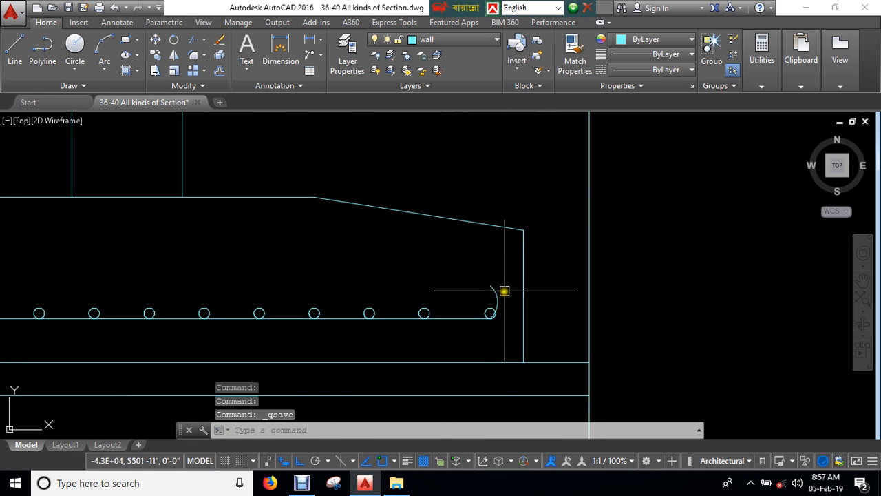
{"action": "left_click", "coordinate": [503, 287]}
{"action": "scroll", "coordinate": [503, 287], "scroll_direction": "down", "scroll_amount": 3}
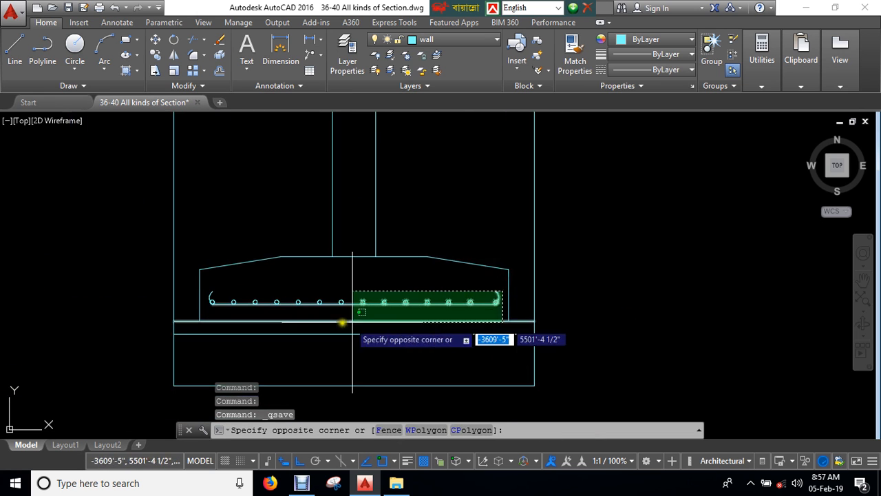
{"action": "left_click", "coordinate": [204, 308]}
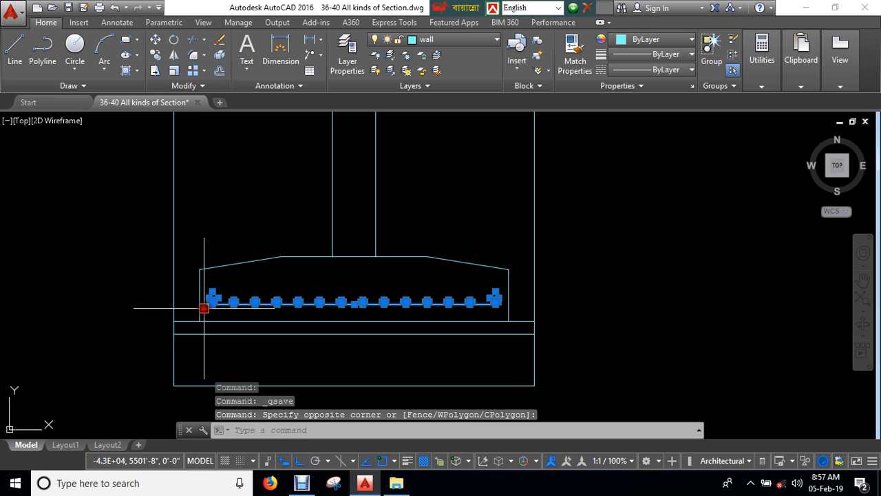
{"action": "left_click", "coordinate": [449, 41]}
{"action": "left_click", "coordinate": [432, 290]}
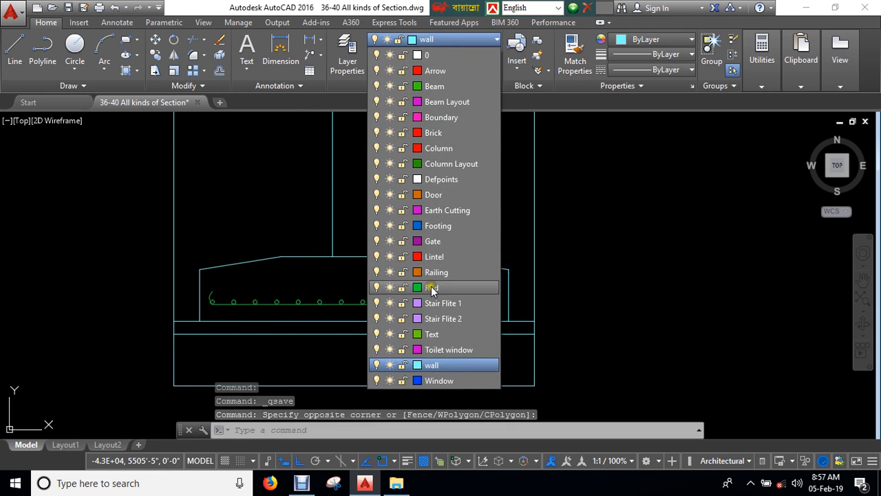
{"action": "key", "text": "Escape"}
{"action": "key", "text": "Escape"}
{"action": "scroll", "coordinate": [374, 299], "scroll_direction": "down", "scroll_amount": 4}
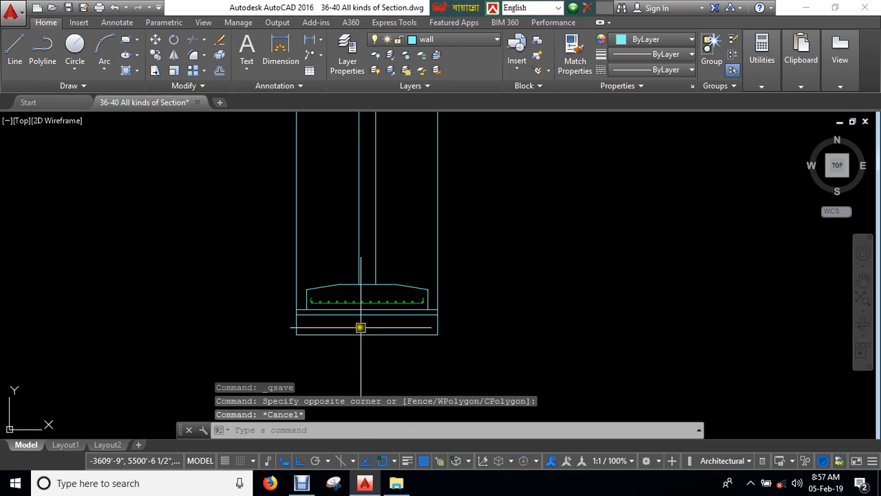
{"action": "left_click", "coordinate": [305, 484]}
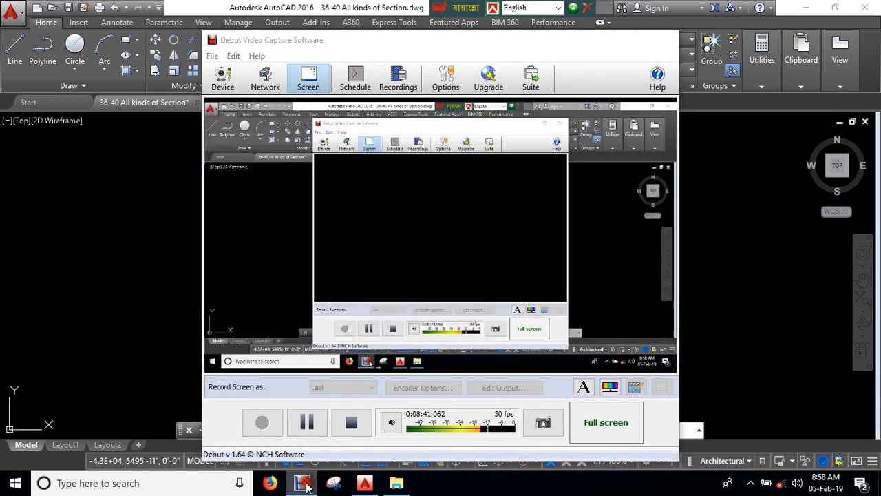
{"action": "left_click", "coordinate": [305, 484]}
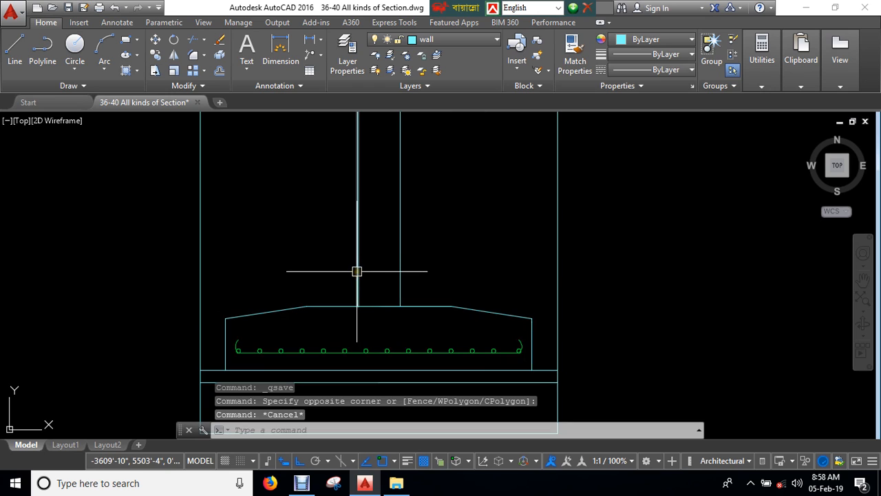
Step: Try offsetting the bottom line of the base layers 5' upward, and delete the resulting line
{"action": "scroll", "coordinate": [357, 271], "scroll_direction": "down", "scroll_amount": 5}
{"action": "scroll", "coordinate": [336, 265], "scroll_direction": "up", "scroll_amount": 1}
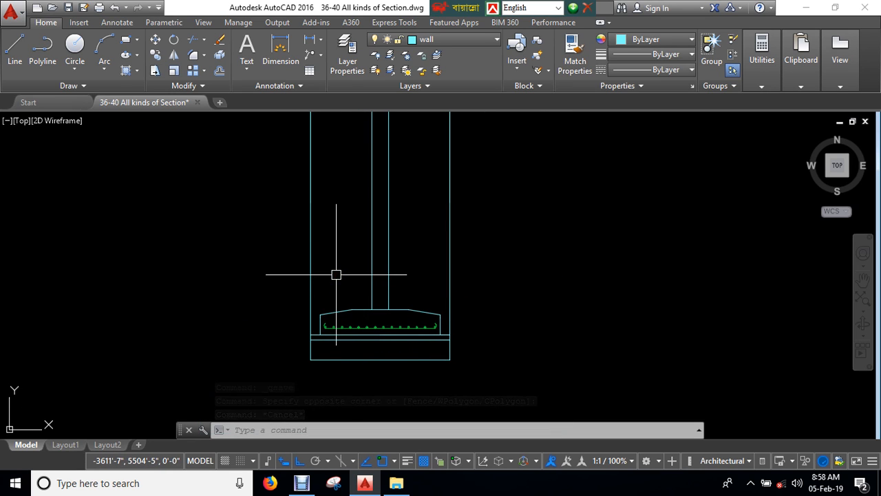
{"action": "key", "text": "Return"}
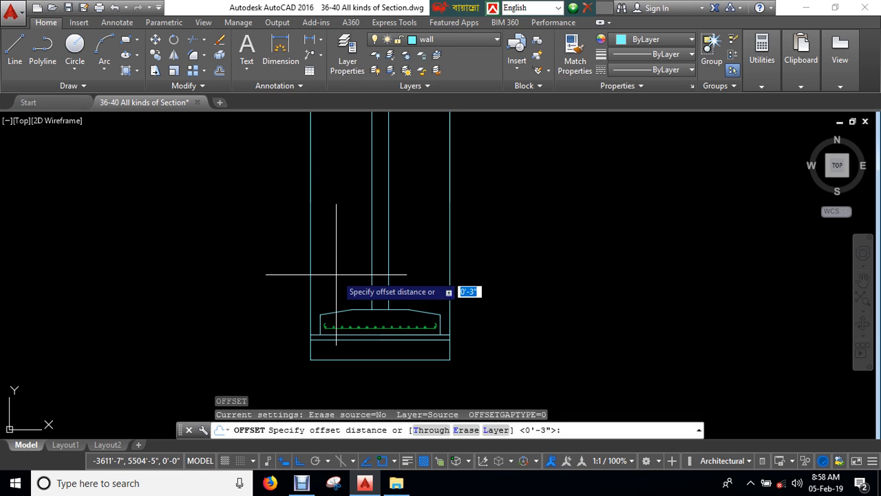
{"action": "type", "text": "5'"}
{"action": "key", "text": "Return"}
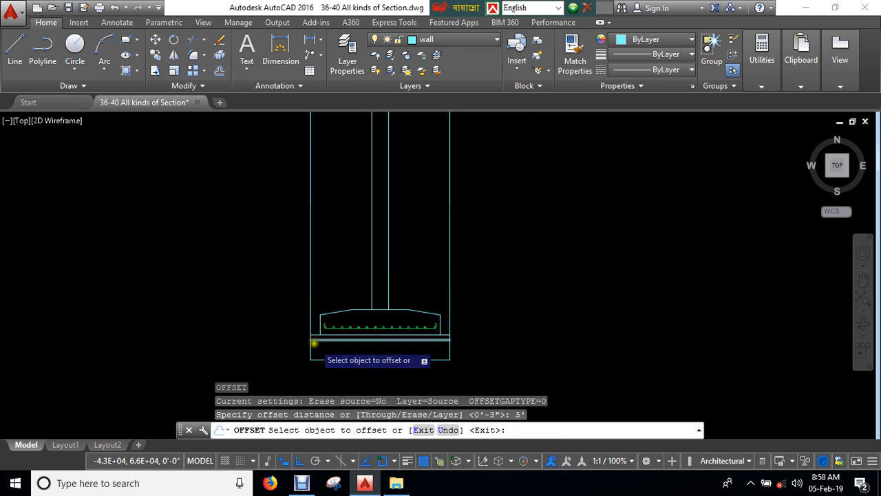
{"action": "scroll", "coordinate": [318, 344], "scroll_direction": "up", "scroll_amount": 4}
{"action": "scroll", "coordinate": [336, 351], "scroll_direction": "down", "scroll_amount": 4}
{"action": "left_click", "coordinate": [347, 359]}
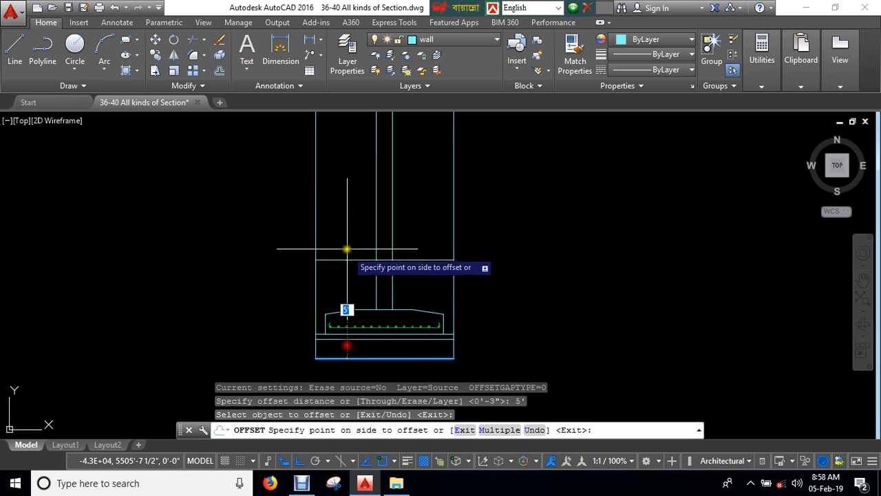
{"action": "left_click", "coordinate": [345, 251]}
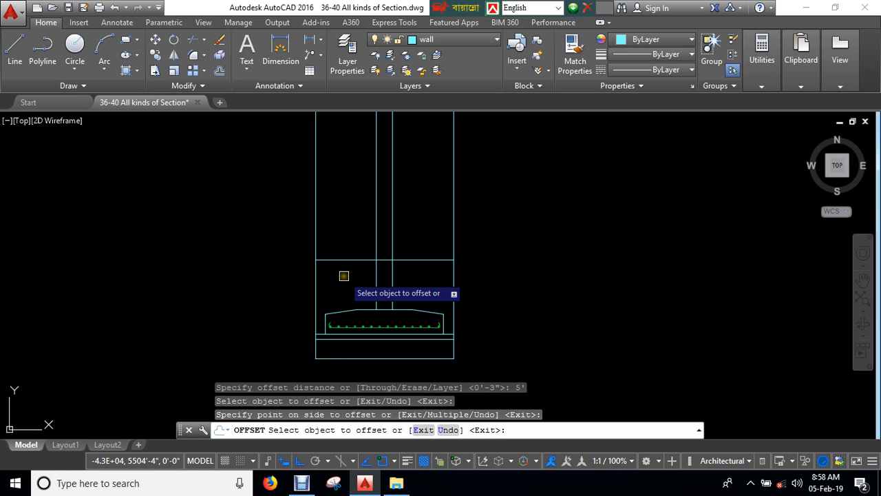
{"action": "key", "text": "Escape"}
{"action": "left_click", "coordinate": [346, 261]}
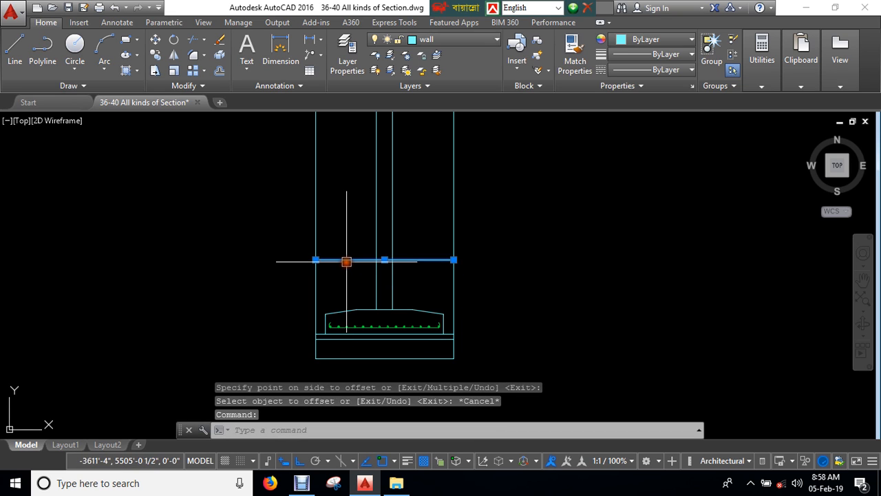
{"action": "key", "text": "Delete"}
Step: Try a 6' upward offset of the base's bottom line, and delete the resulting line
{"action": "type", "text": "o"}
{"action": "key", "text": "Return"}
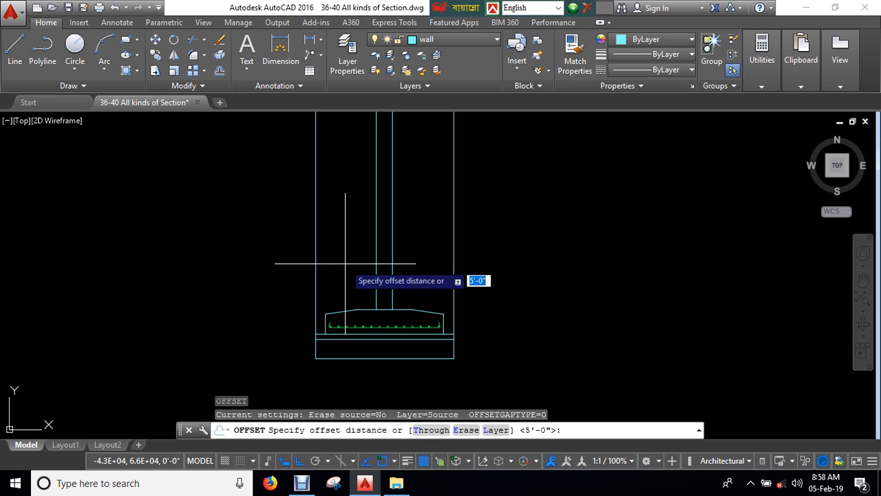
{"action": "type", "text": "6'"}
{"action": "key", "text": "Return"}
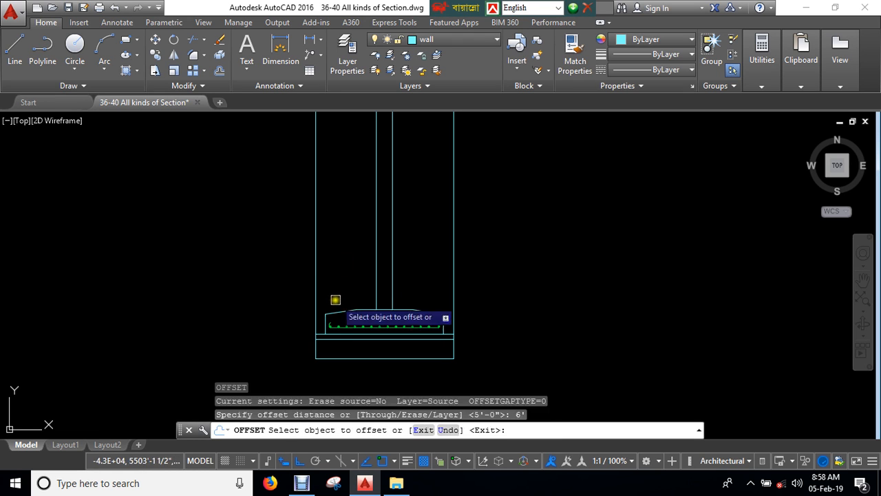
{"action": "left_click", "coordinate": [345, 358]}
{"action": "left_click", "coordinate": [345, 340]}
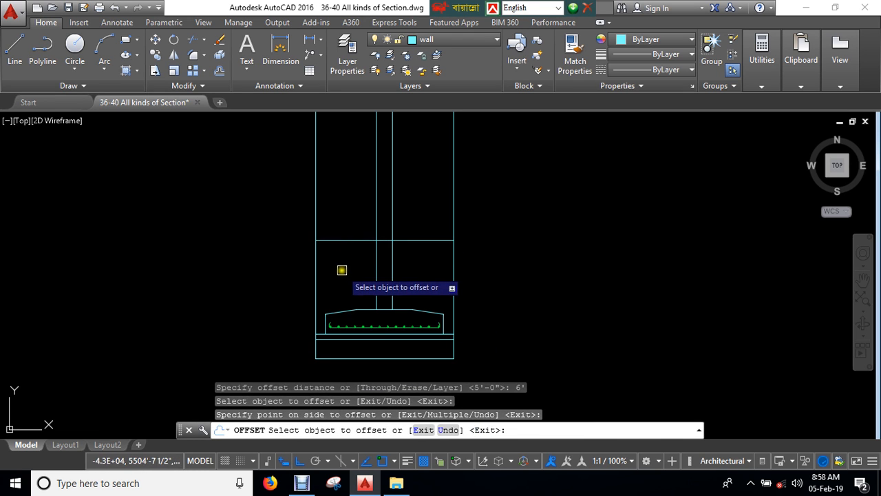
{"action": "key", "text": "Escape"}
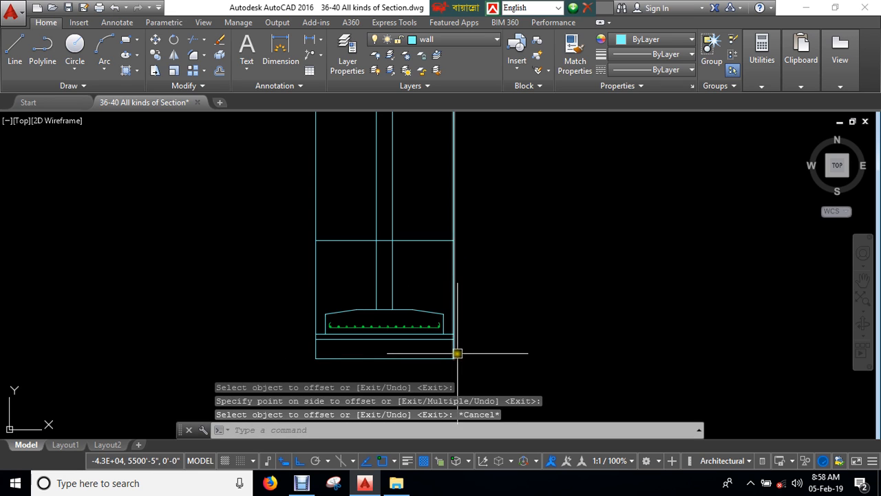
{"action": "left_click", "coordinate": [415, 240]}
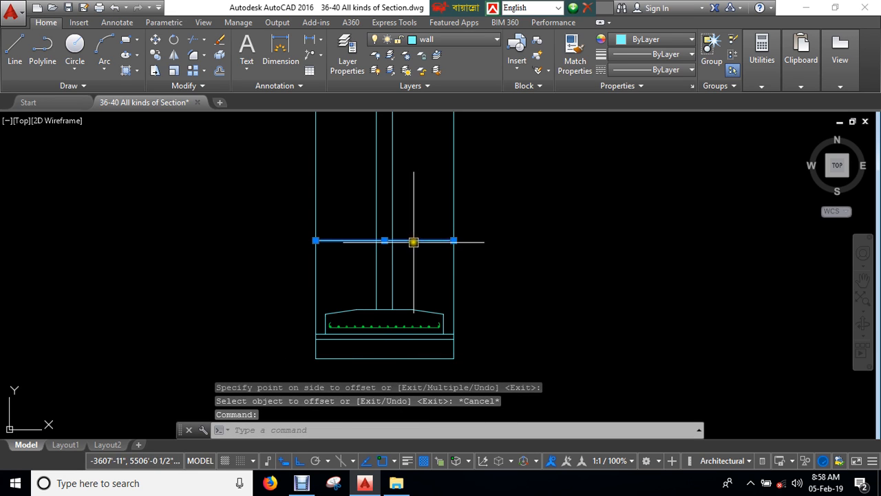
{"action": "key", "text": "Delete"}
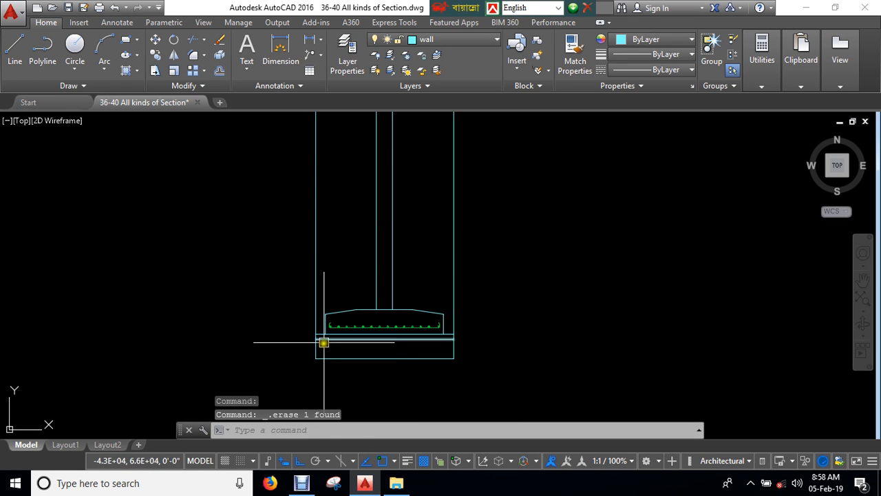
Step: Offset the bottom line of the base layers 6' upward across the column
{"action": "scroll", "coordinate": [320, 337], "scroll_direction": "up", "scroll_amount": 2}
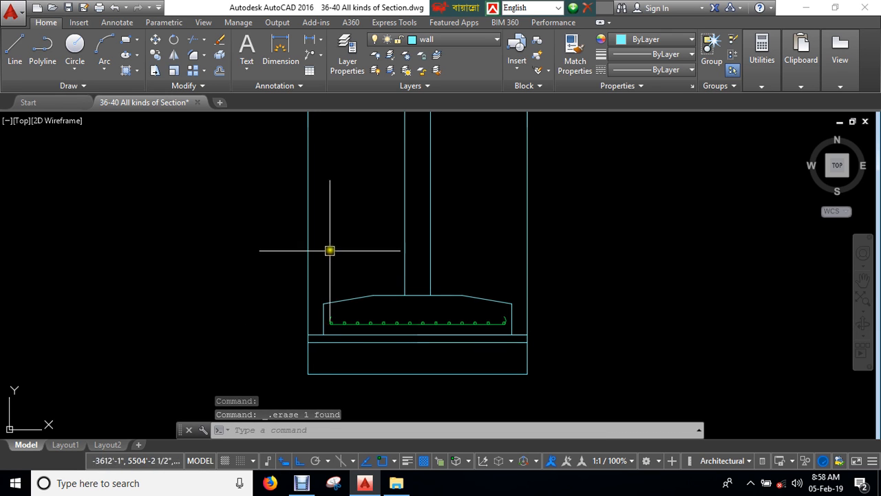
{"action": "middle_click_drag", "start_coordinate": [329, 359], "coordinate": [323, 311]}
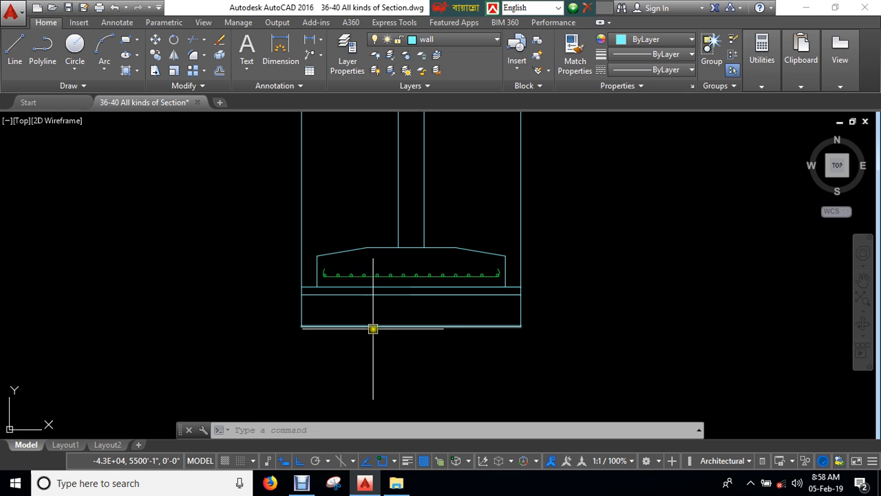
{"action": "type", "text": "o"}
{"action": "key", "text": "space"}
{"action": "type", "text": "6"}
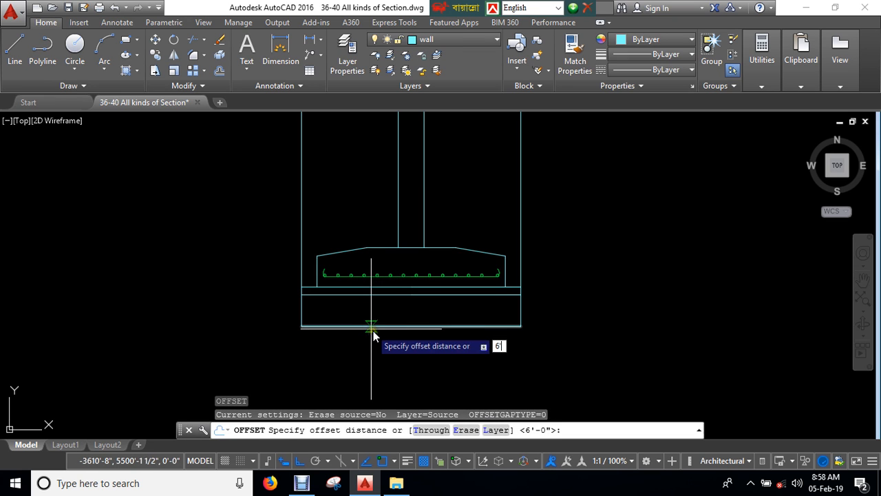
{"action": "key", "text": "Return"}
{"action": "left_click", "coordinate": [365, 325]}
{"action": "scroll", "coordinate": [364, 324], "scroll_direction": "down", "scroll_amount": 5}
{"action": "left_click", "coordinate": [359, 275]}
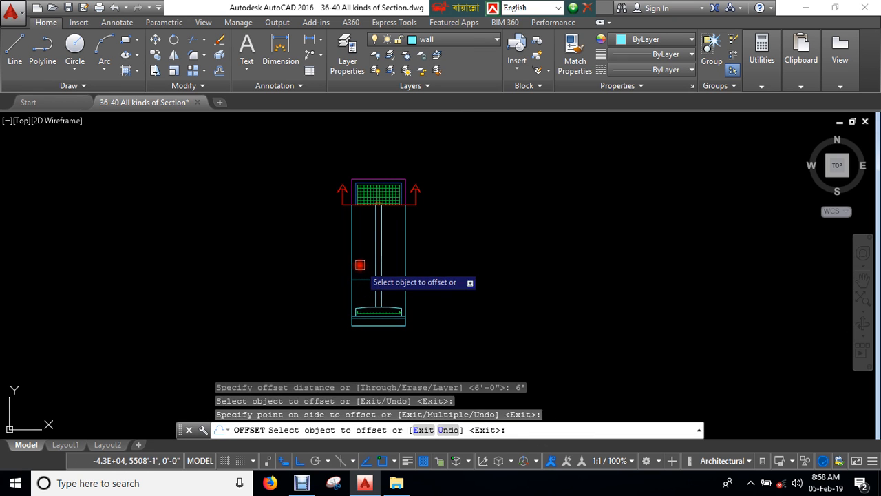
{"action": "key", "text": "Escape"}
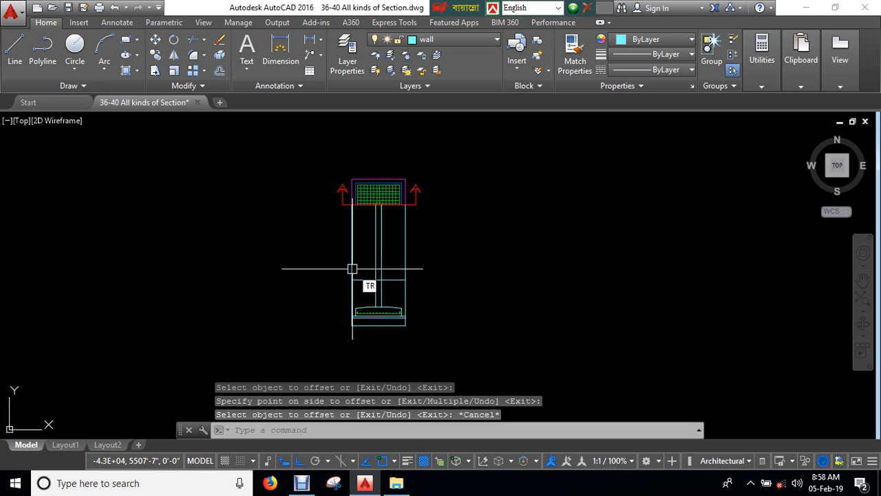
Step: Trim away the two outer vertical lines above the horizontal line that crosses the column
{"action": "type", "text": "tr"}
{"action": "key", "text": "space"}
{"action": "key", "text": "space"}
{"action": "left_click", "coordinate": [354, 261]}
{"action": "left_click", "coordinate": [404, 260]}
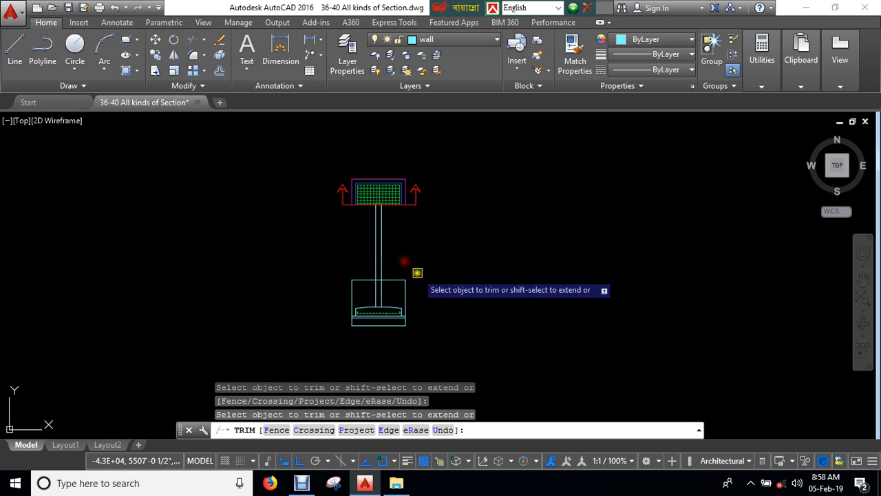
{"action": "key", "text": "Escape"}
Step: Draw horizontal line segments outward from both upper corners of the footing pit, extending the ground line on each side
{"action": "scroll", "coordinate": [422, 282], "scroll_direction": "up", "scroll_amount": 2}
{"action": "type", "text": "l"}
{"action": "key", "text": "space"}
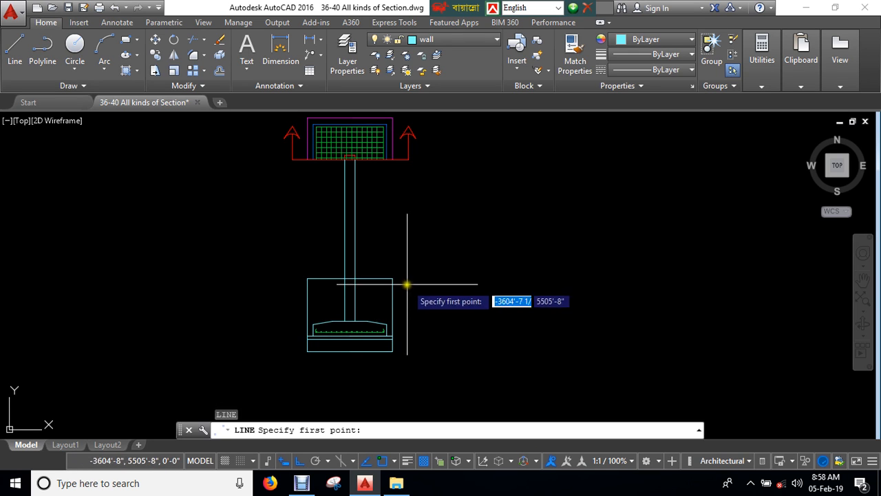
{"action": "left_click", "coordinate": [392, 279]}
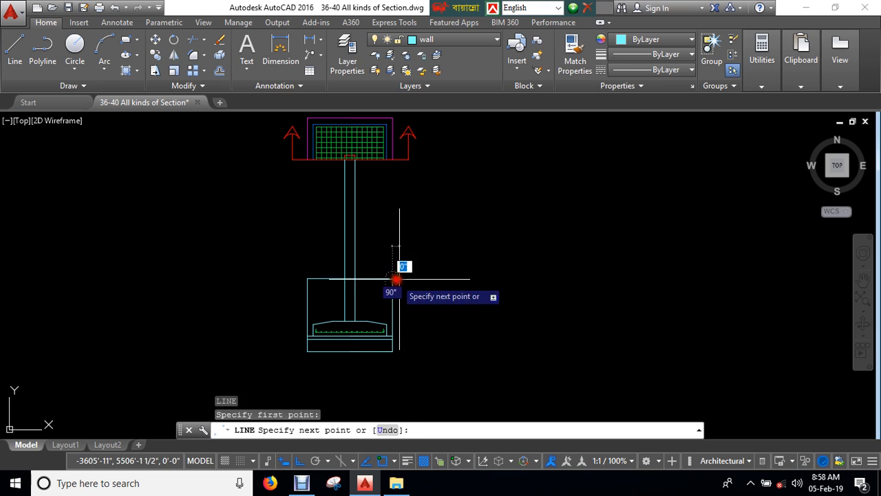
{"action": "left_click", "coordinate": [444, 282]}
{"action": "key", "text": "space"}
{"action": "key", "text": "space"}
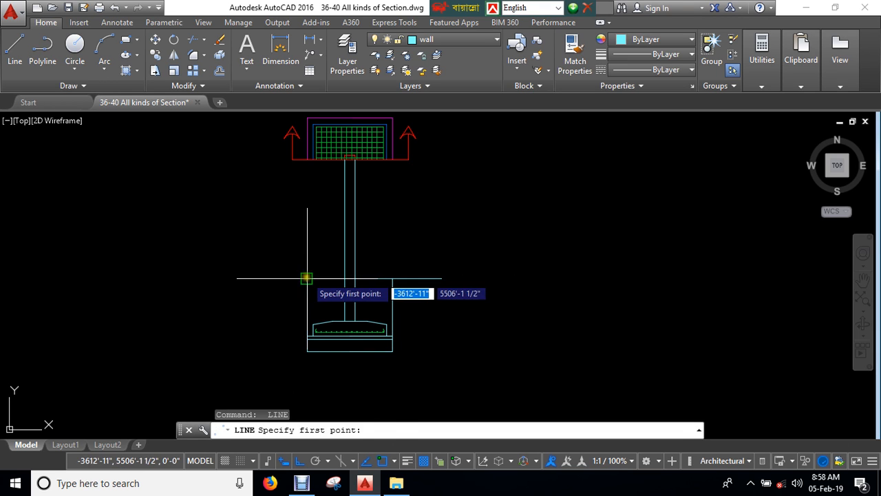
{"action": "left_click", "coordinate": [306, 280]}
{"action": "left_click", "coordinate": [257, 279]}
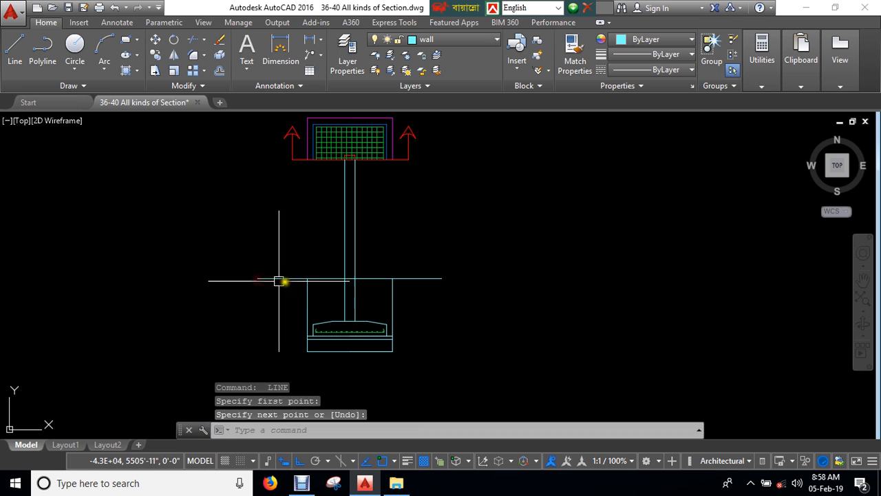
{"action": "key", "text": "Escape"}
{"action": "left_click", "coordinate": [337, 280]}
{"action": "key", "text": "Escape"}
Step: Offset the ground line between the pit's side walls 18" upward
{"action": "scroll", "coordinate": [327, 289], "scroll_direction": "up", "scroll_amount": 2}
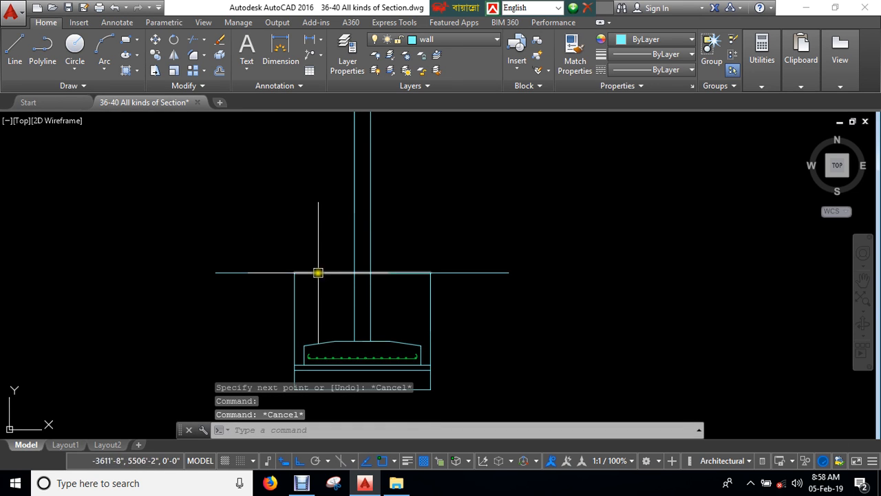
{"action": "type", "text": "o"}
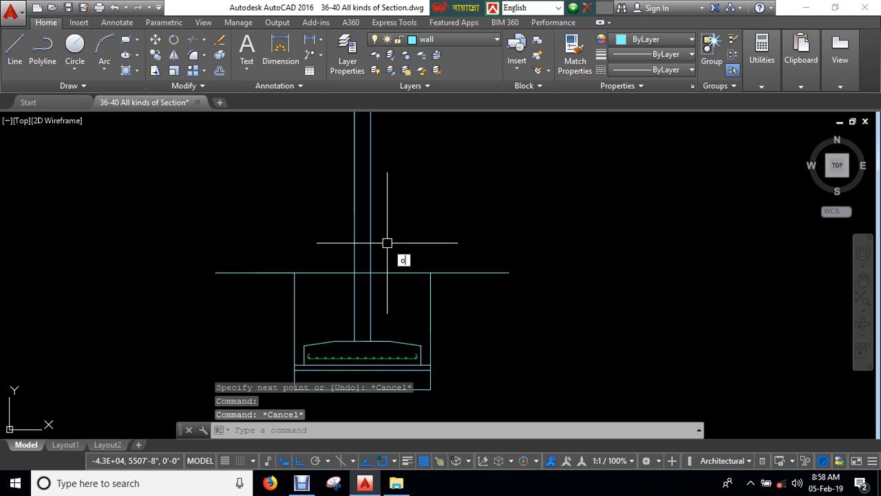
{"action": "key", "text": "Return"}
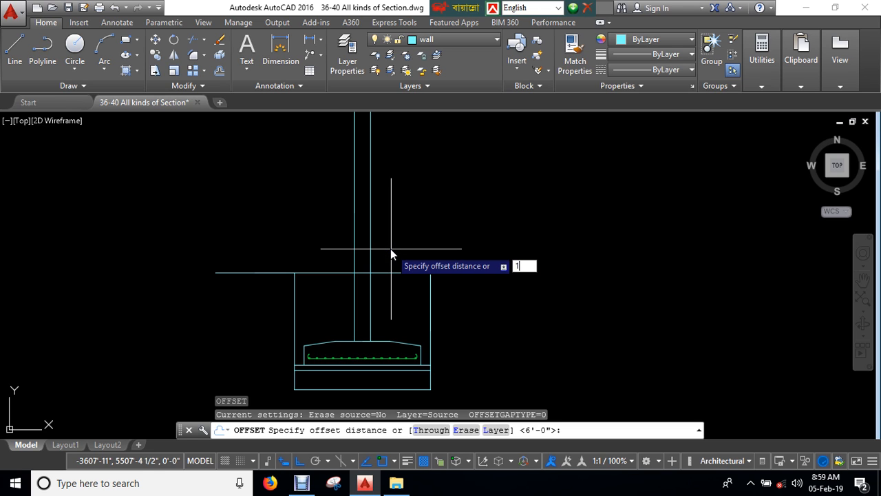
{"action": "type", "text": "18"}
{"action": "key", "text": "Return"}
{"action": "left_click", "coordinate": [394, 273]}
{"action": "left_click", "coordinate": [392, 255]}
{"action": "key", "text": "Escape"}
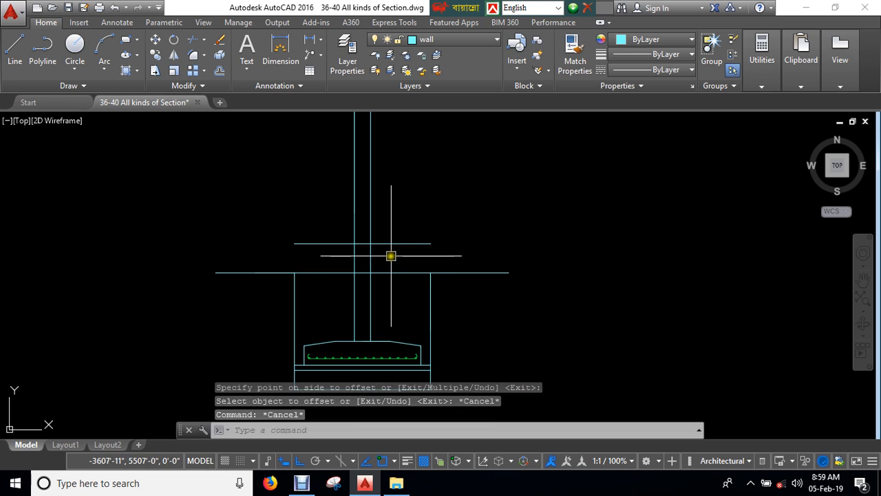
{"action": "type", "text": "tr"}
{"action": "key", "text": "space"}
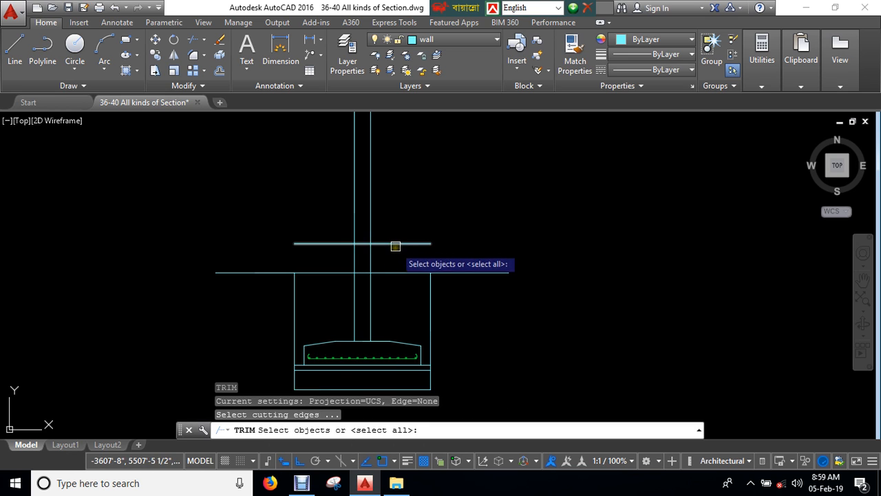
{"action": "left_click", "coordinate": [395, 244]}
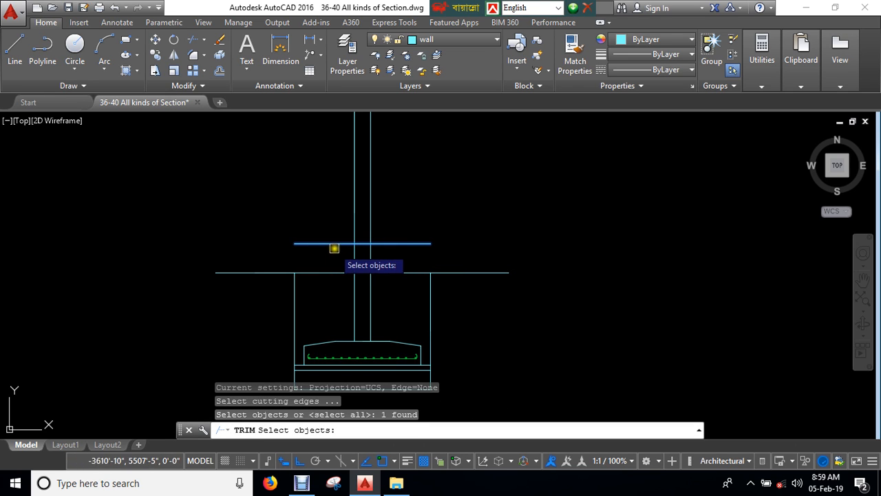
{"action": "key", "text": "Escape"}
{"action": "key", "text": "Escape"}
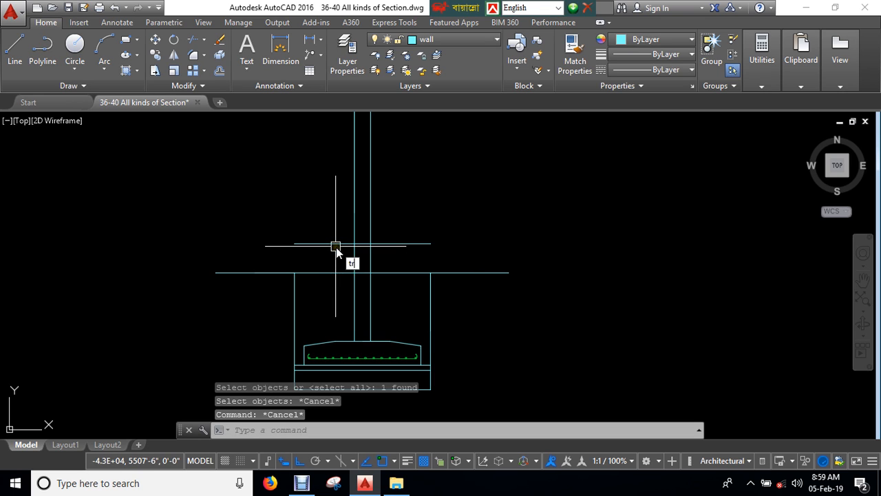
{"action": "key", "text": "Escape"}
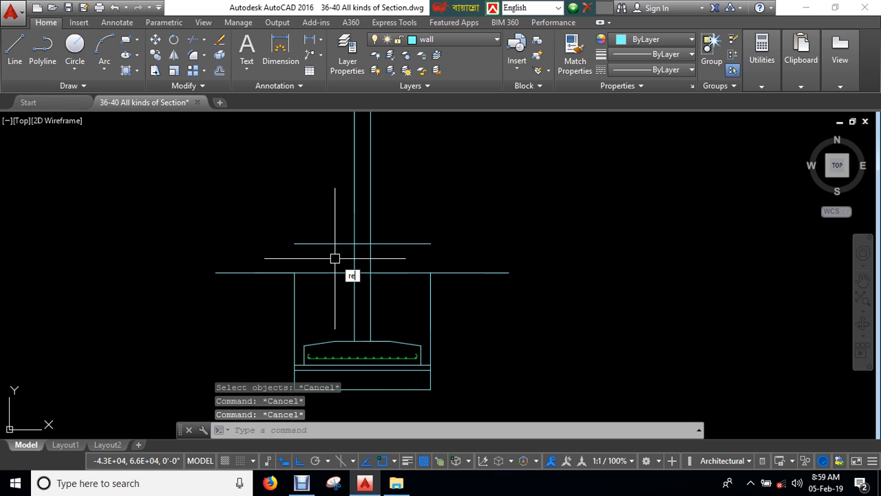
Step: Draw a rectangle about 10" by 1'-6 1/2" between the column's edges, from the raised horizontal line down to the ground line
{"action": "key", "text": "Return"}
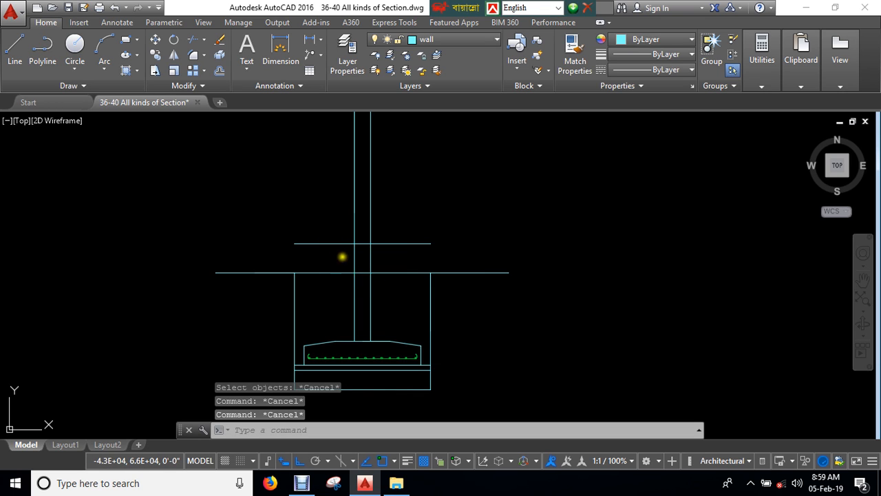
{"action": "scroll", "coordinate": [351, 253], "scroll_direction": "up", "scroll_amount": 2}
{"action": "left_click", "coordinate": [357, 245]}
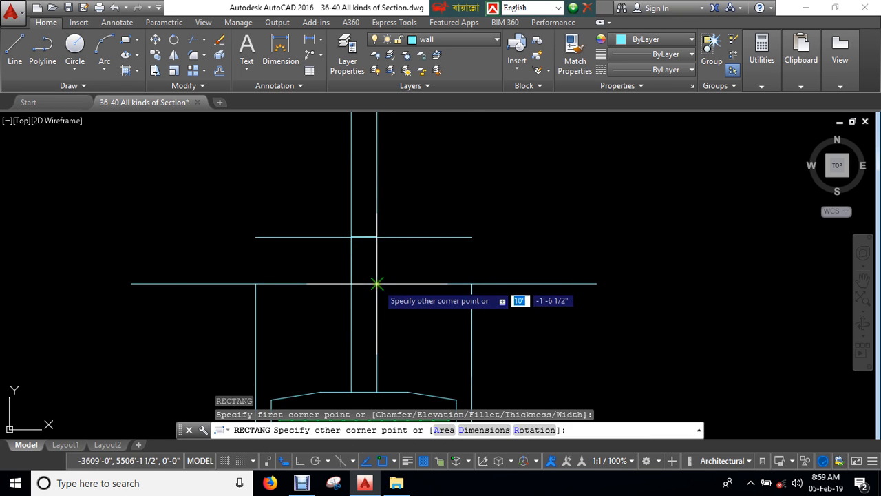
{"action": "left_click", "coordinate": [373, 280]}
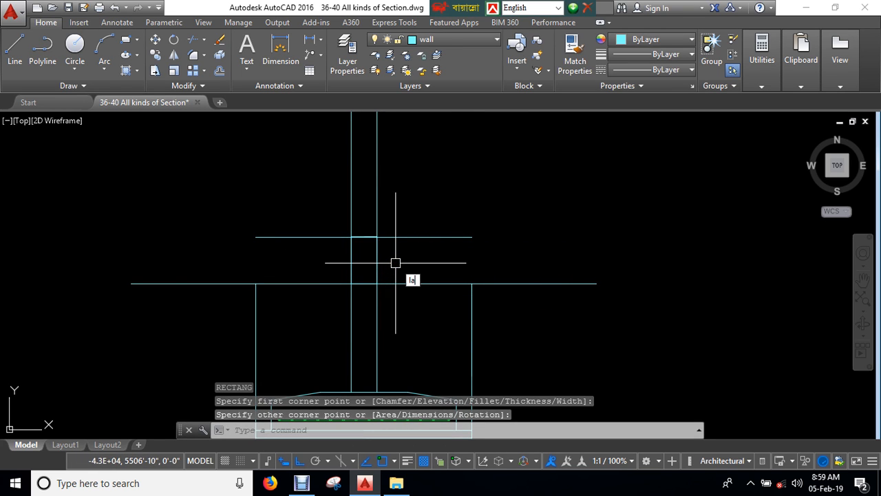
Step: Create a new layer named Grade Beam and set its color to index 212
{"action": "type", "text": "la"}
{"action": "key", "text": "Return"}
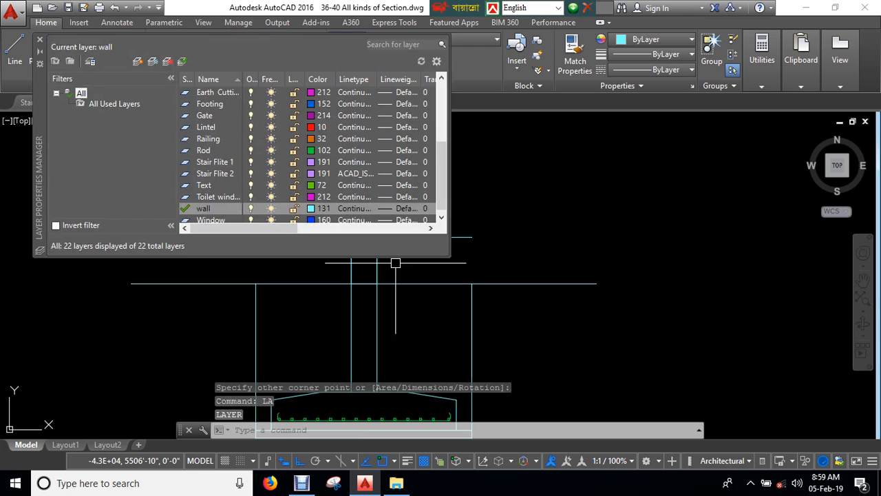
{"action": "key", "text": "Escape"}
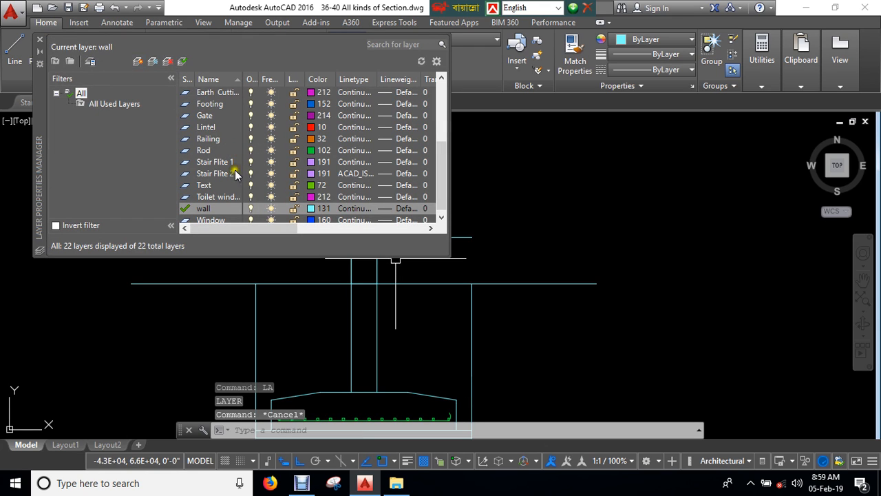
{"action": "scroll", "coordinate": [213, 116], "scroll_direction": "up", "scroll_amount": 1}
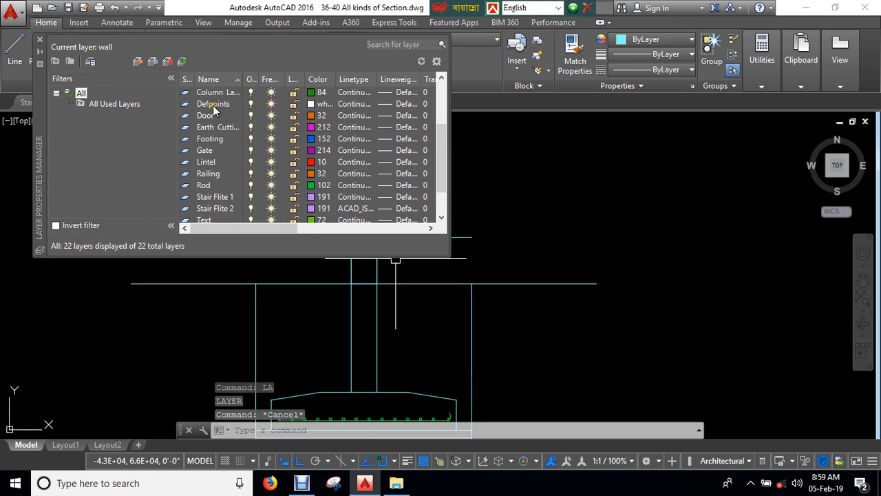
{"action": "left_click", "coordinate": [138, 61]}
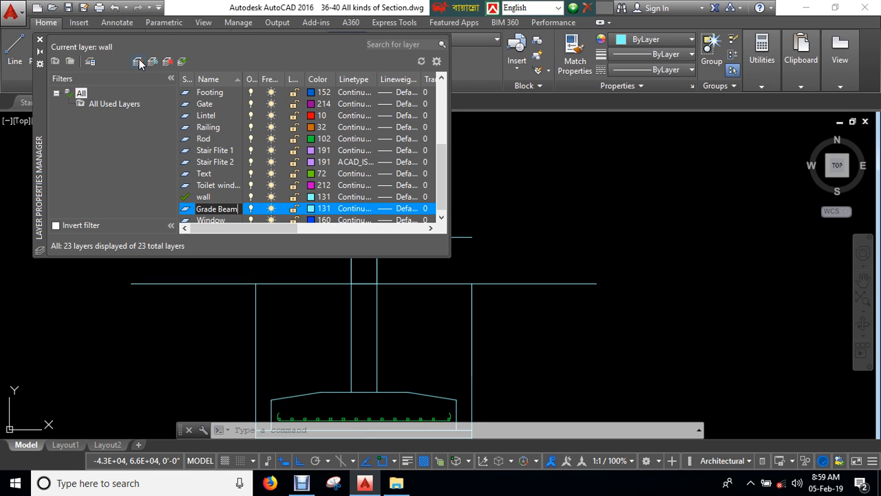
{"action": "left_click", "coordinate": [313, 208]}
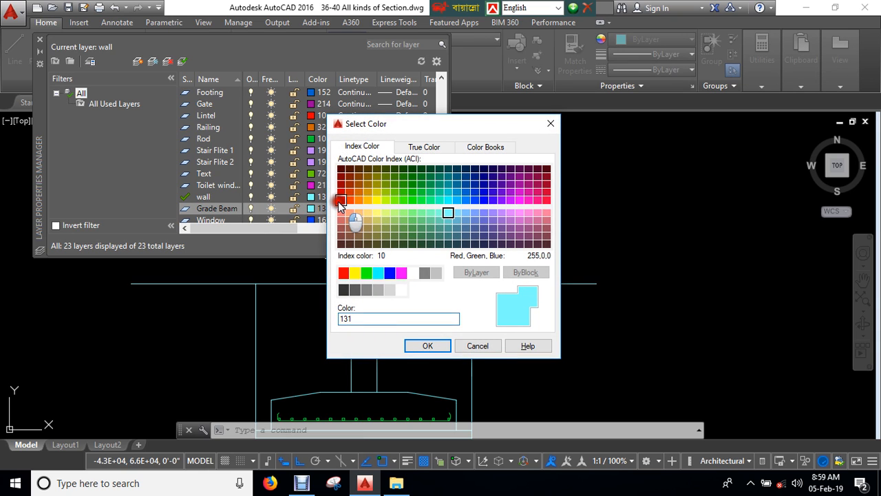
{"action": "left_click", "coordinate": [339, 201]}
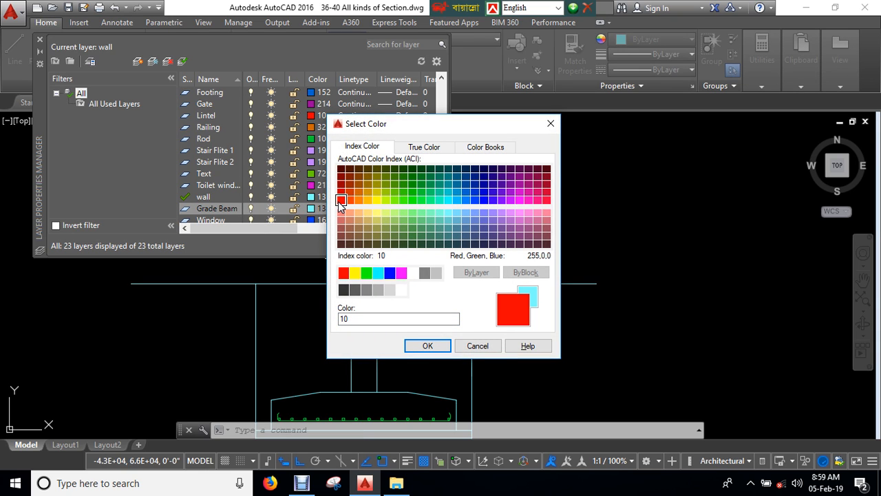
{"action": "left_click", "coordinate": [477, 214]}
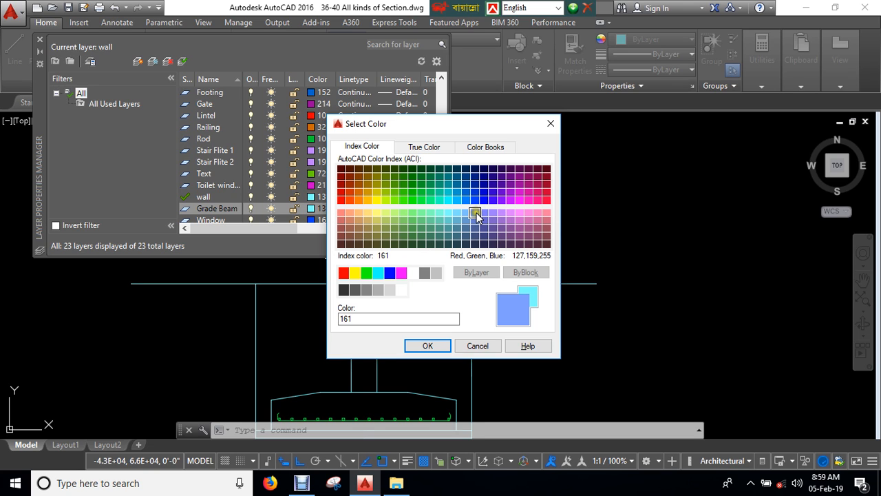
{"action": "left_click", "coordinate": [520, 194]}
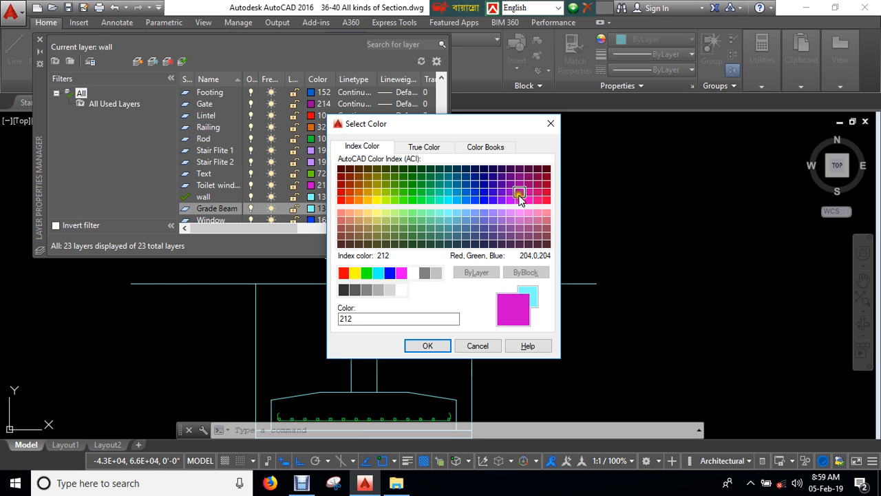
{"action": "left_click", "coordinate": [427, 345]}
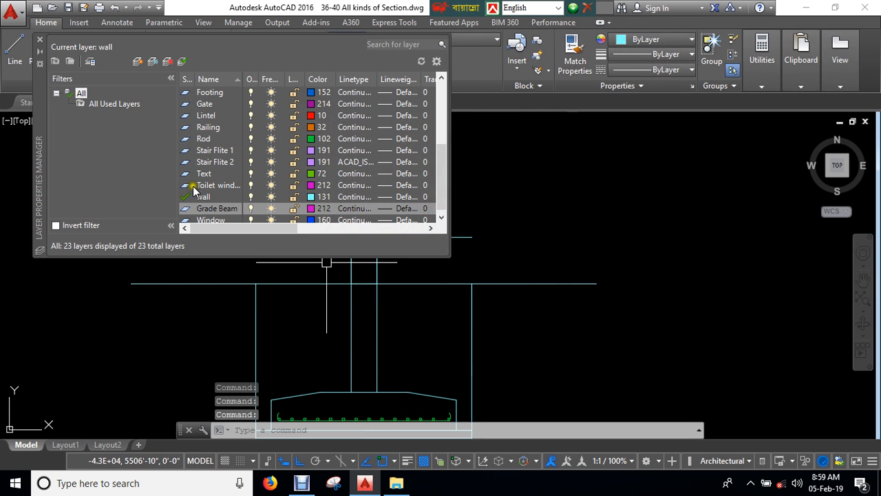
{"action": "left_click", "coordinate": [39, 39]}
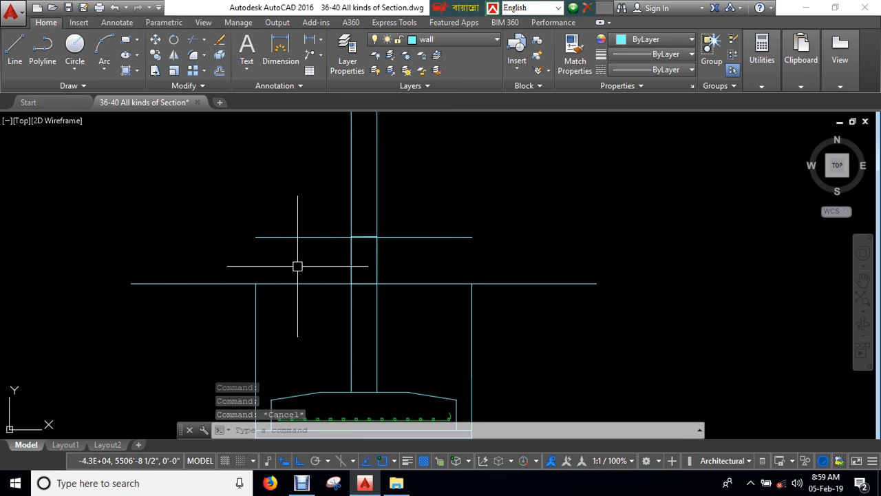
Step: Assign the small rectangle between the column's edges to the Grade Beam layer
{"action": "left_click", "coordinate": [376, 256]}
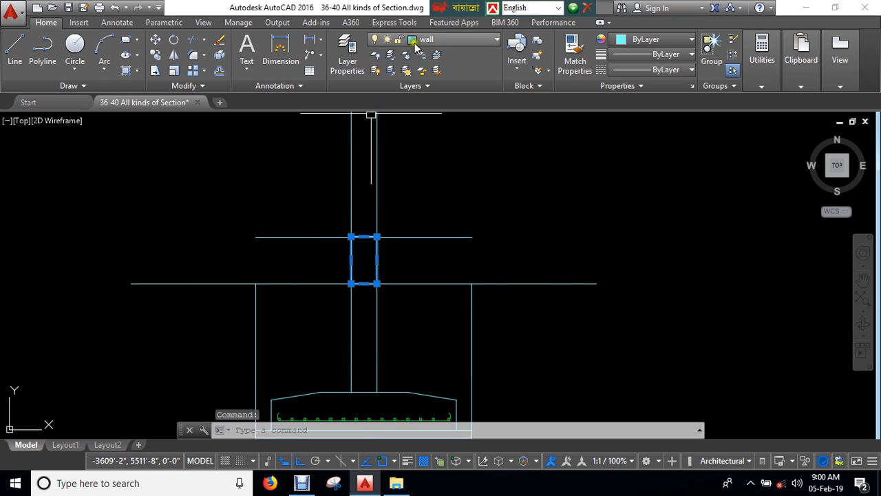
{"action": "left_click", "coordinate": [441, 41]}
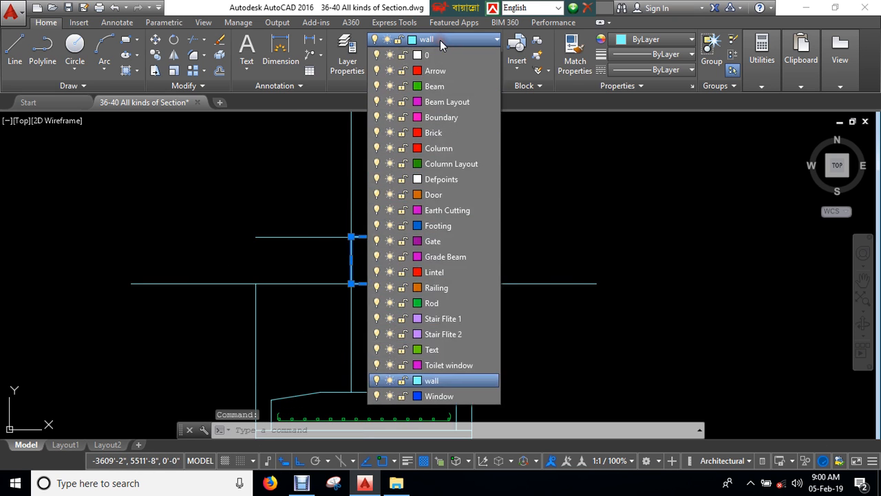
{"action": "left_click", "coordinate": [434, 259]}
{"action": "key", "text": "Escape"}
{"action": "key", "text": "Escape"}
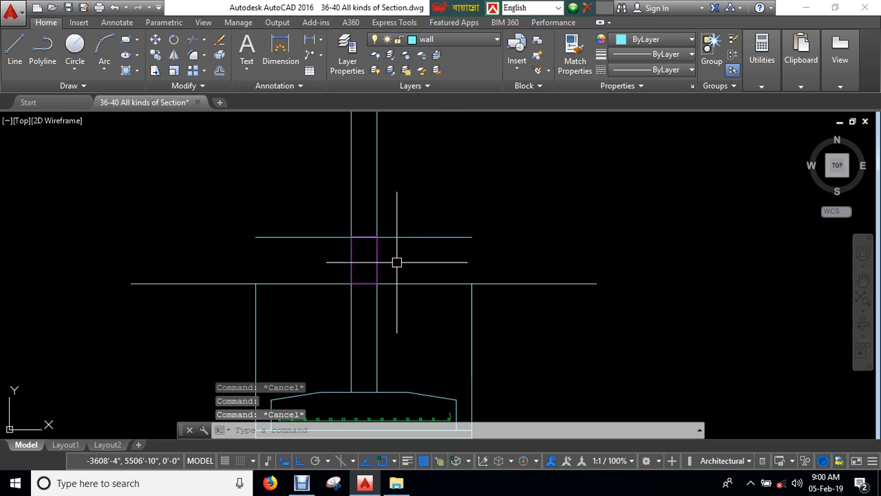
Step: Stretch the grade beam rectangle's top edge down onto the raised horizontal line
{"action": "scroll", "coordinate": [397, 261], "scroll_direction": "up", "scroll_amount": 10}
{"action": "left_click", "coordinate": [363, 223]}
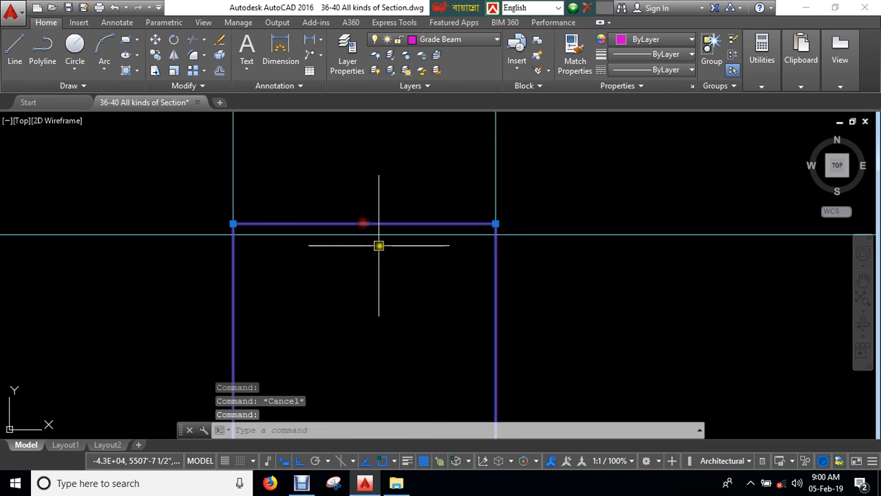
{"action": "left_click", "coordinate": [364, 223]}
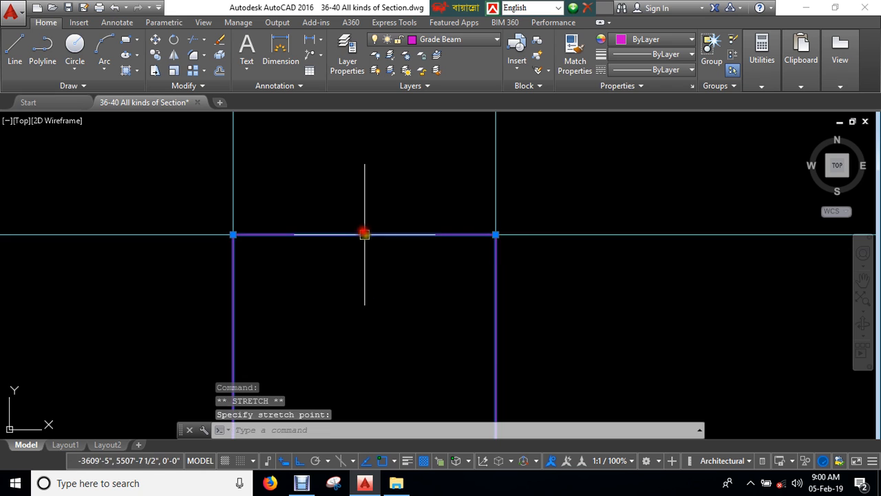
{"action": "key", "text": "Escape"}
Step: Erase the ground line segment between the pit walls and the raised horizontal line at the beam's top
{"action": "scroll", "coordinate": [365, 282], "scroll_direction": "down", "scroll_amount": 5}
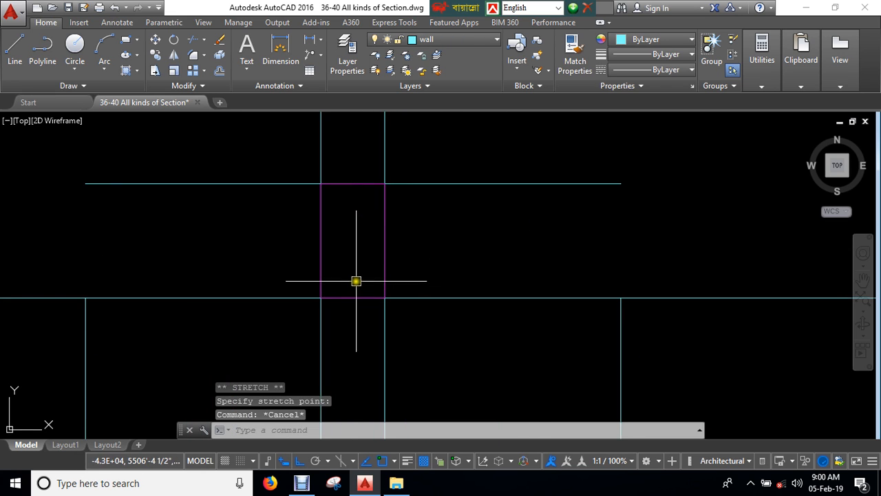
{"action": "scroll", "coordinate": [356, 281], "scroll_direction": "down", "scroll_amount": 8}
{"action": "scroll", "coordinate": [351, 275], "scroll_direction": "up", "scroll_amount": 5}
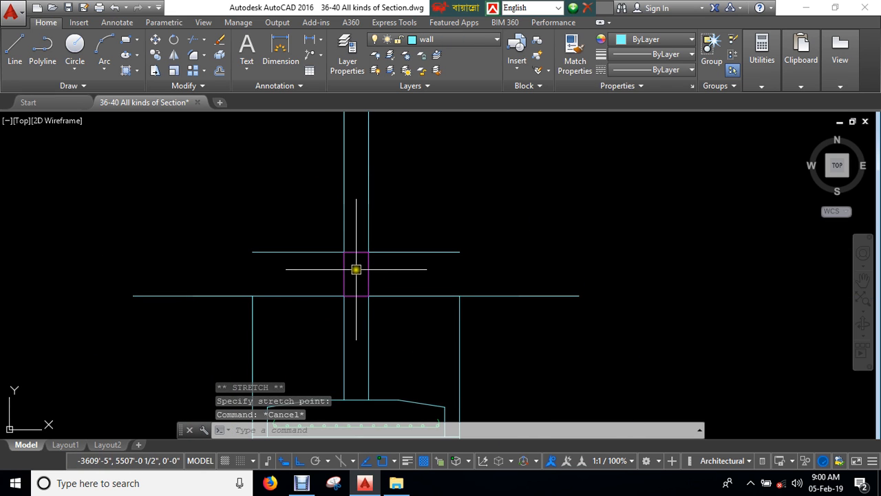
{"action": "scroll", "coordinate": [356, 268], "scroll_direction": "down", "scroll_amount": 3}
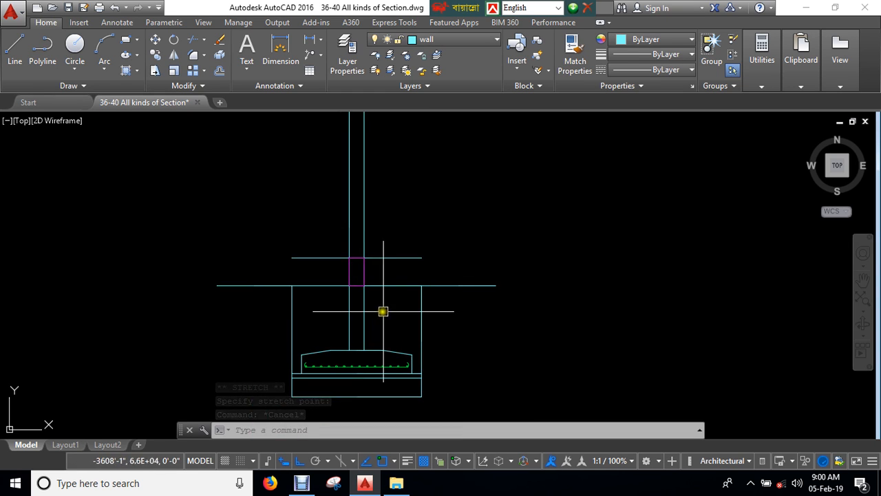
{"action": "middle_click_drag", "start_coordinate": [384, 309], "coordinate": [378, 290]}
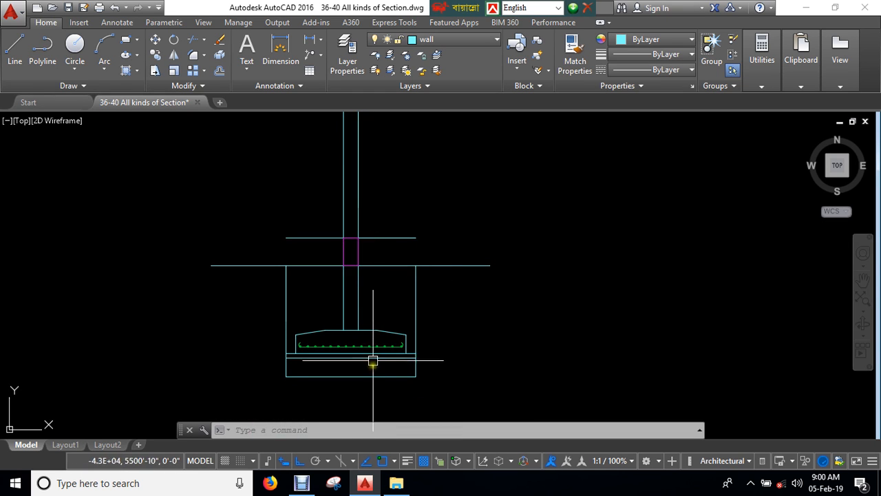
{"action": "scroll", "coordinate": [350, 267], "scroll_direction": "up", "scroll_amount": 2}
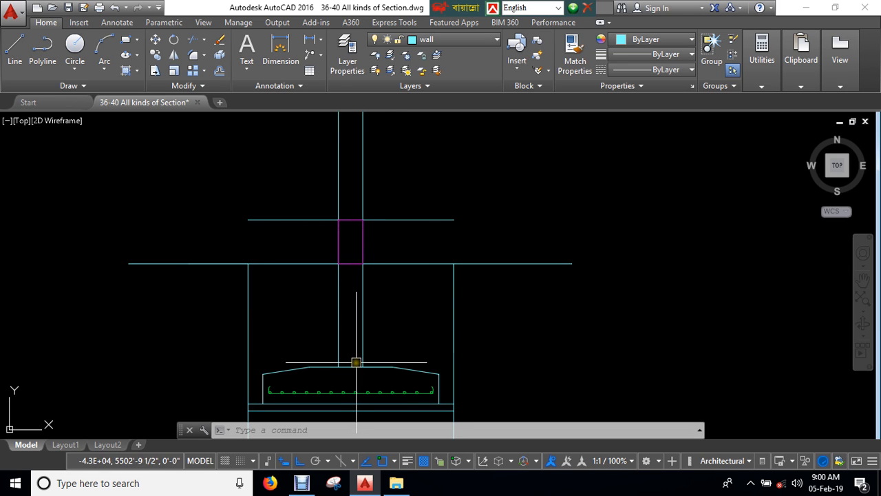
{"action": "scroll", "coordinate": [364, 276], "scroll_direction": "down", "scroll_amount": 2}
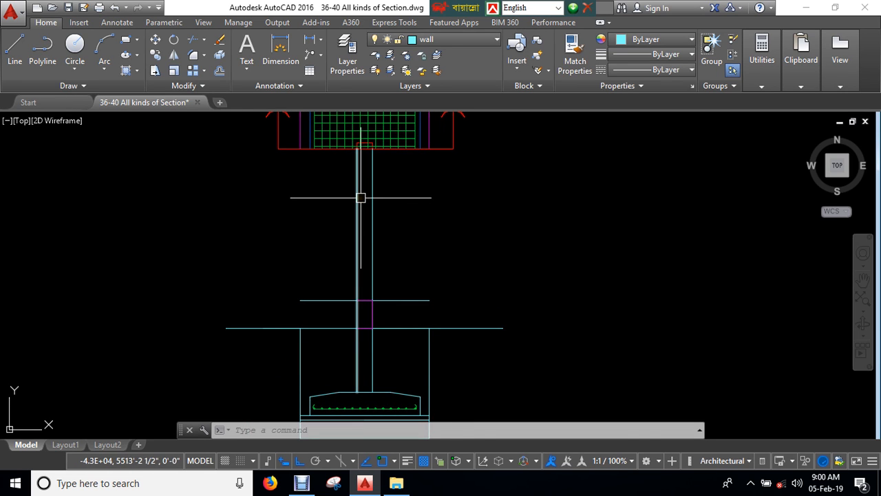
{"action": "left_click", "coordinate": [389, 328]}
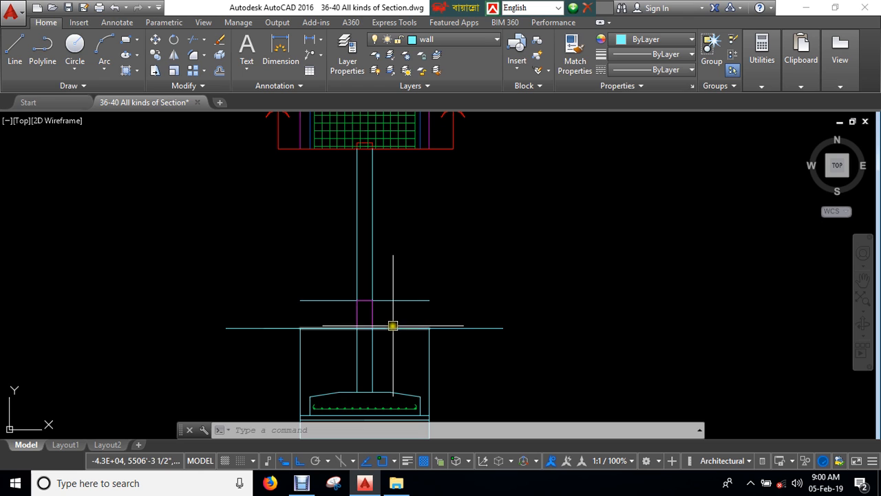
{"action": "left_click", "coordinate": [332, 300]}
{"action": "key", "text": "Delete"}
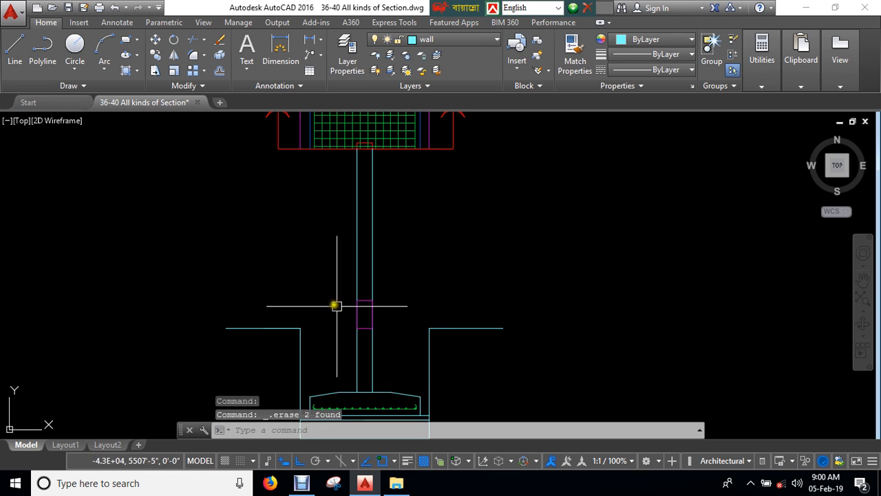
Step: Offset the grade beam rectangle 1" outward
{"action": "middle_click_drag", "start_coordinate": [380, 350], "coordinate": [378, 324]}
{"action": "scroll", "coordinate": [370, 298], "scroll_direction": "up", "scroll_amount": 6}
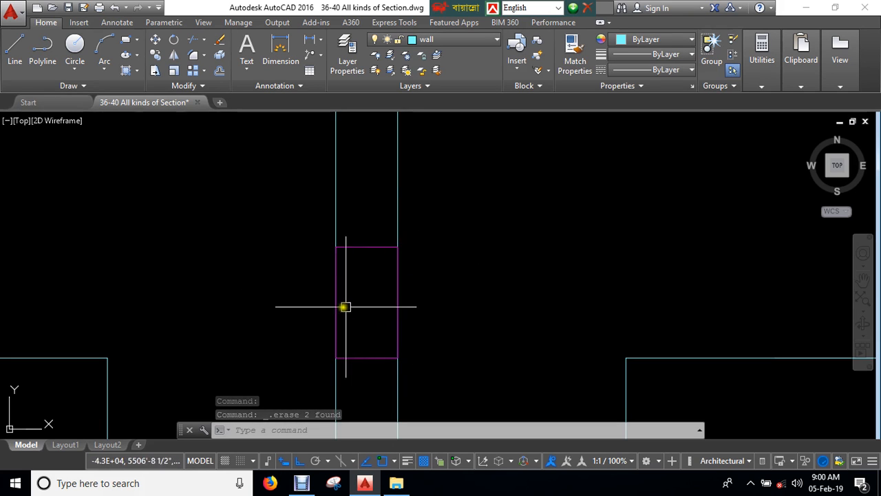
{"action": "scroll", "coordinate": [344, 307], "scroll_direction": "down", "scroll_amount": 3}
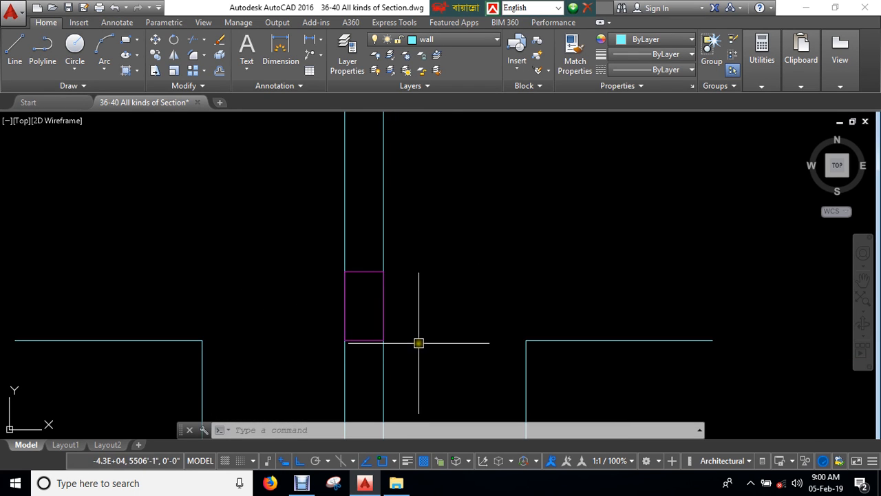
{"action": "type", "text": "o"}
{"action": "key", "text": "Return"}
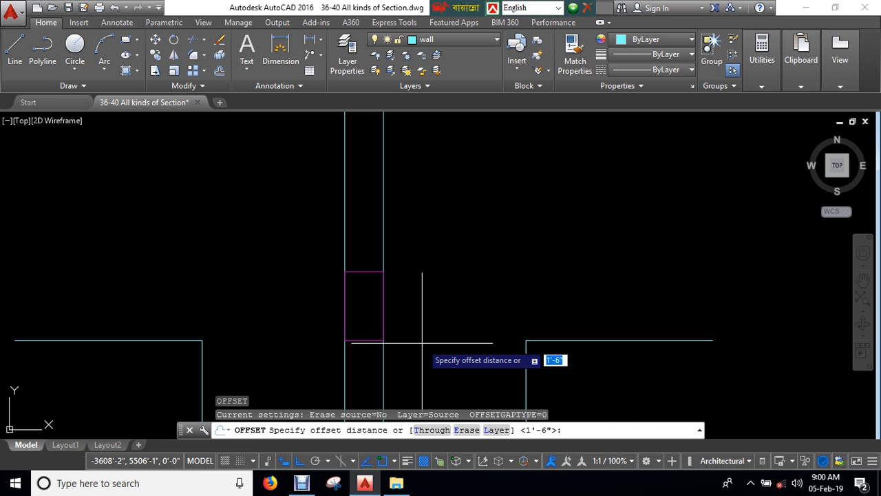
{"action": "key", "text": "Escape"}
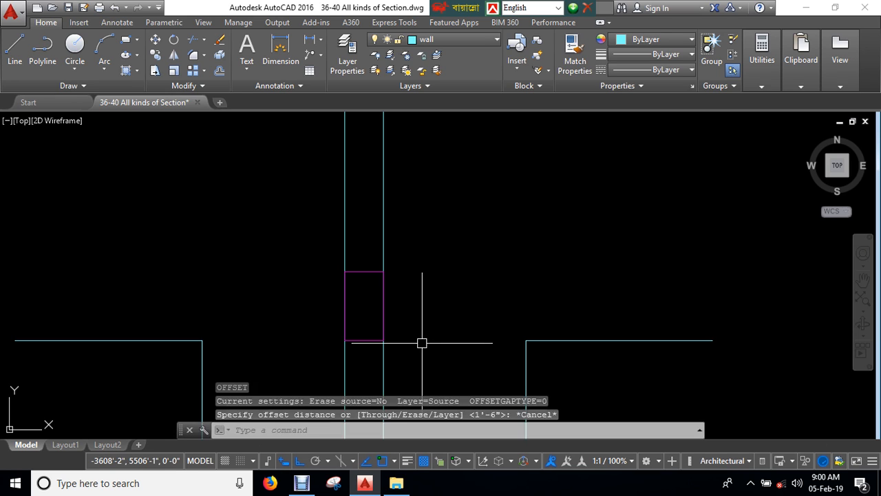
{"action": "key", "text": "Return"}
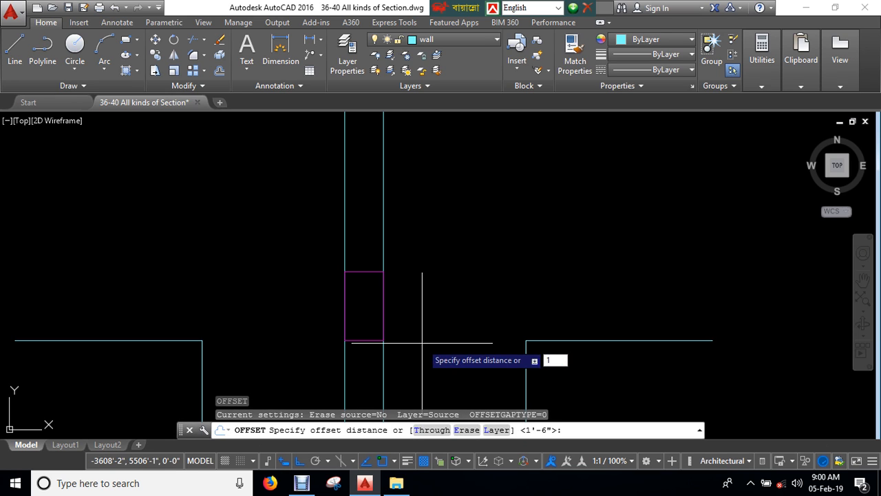
{"action": "type", "text": "1"}
{"action": "key", "text": "Return"}
{"action": "left_click", "coordinate": [384, 321]}
{"action": "left_click", "coordinate": [423, 328]}
{"action": "key", "text": "Escape"}
Step: Erase the original inner grade beam rectangle, keeping the outer offset copy
{"action": "scroll", "coordinate": [367, 340], "scroll_direction": "up", "scroll_amount": 2}
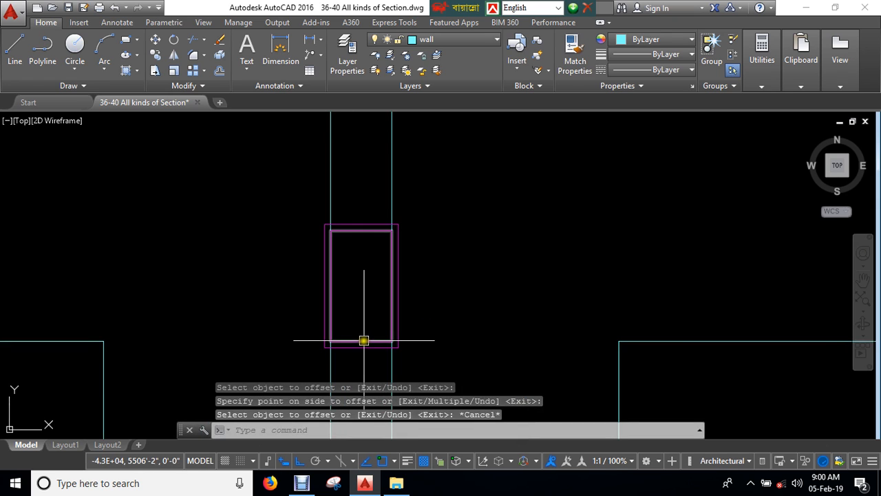
{"action": "left_click", "coordinate": [364, 340]}
{"action": "mouse_move", "coordinate": [362, 340]}
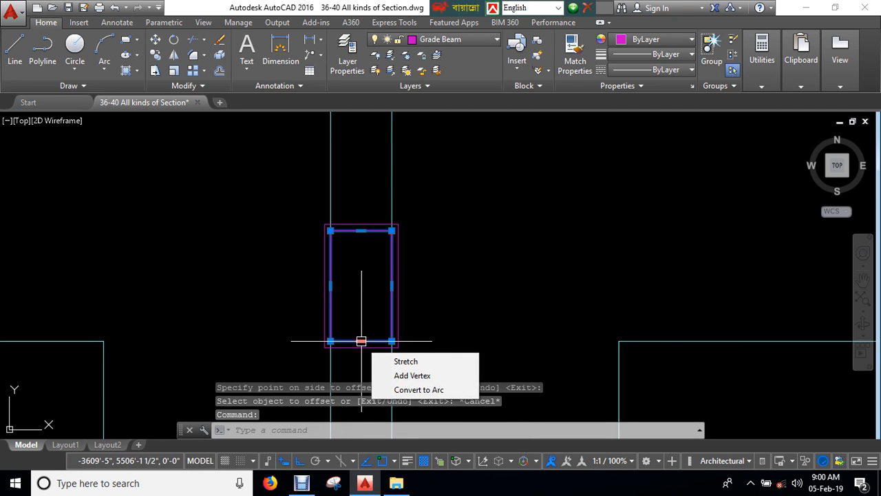
{"action": "key", "text": "Delete"}
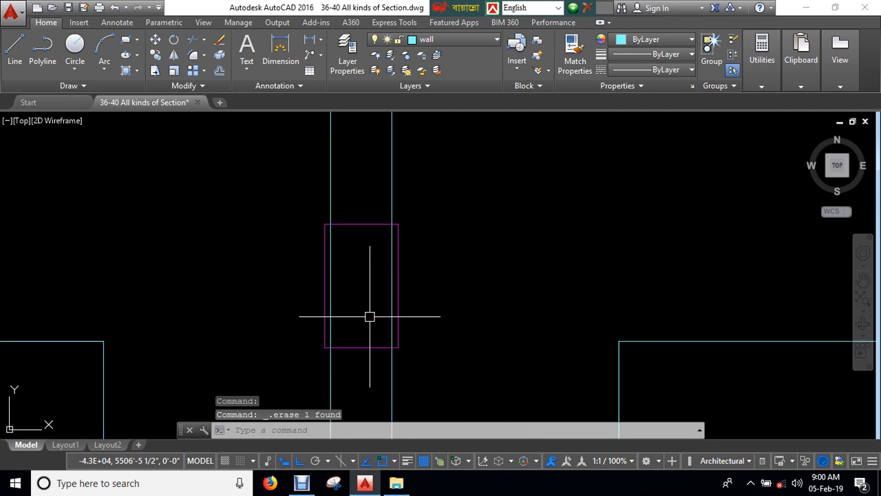
Step: Trim away the two column edge lines inside the grade beam rectangle
{"action": "type", "text": "t"}
{"action": "key", "text": "Return"}
{"action": "key", "text": "Return"}
{"action": "left_click", "coordinate": [334, 291]}
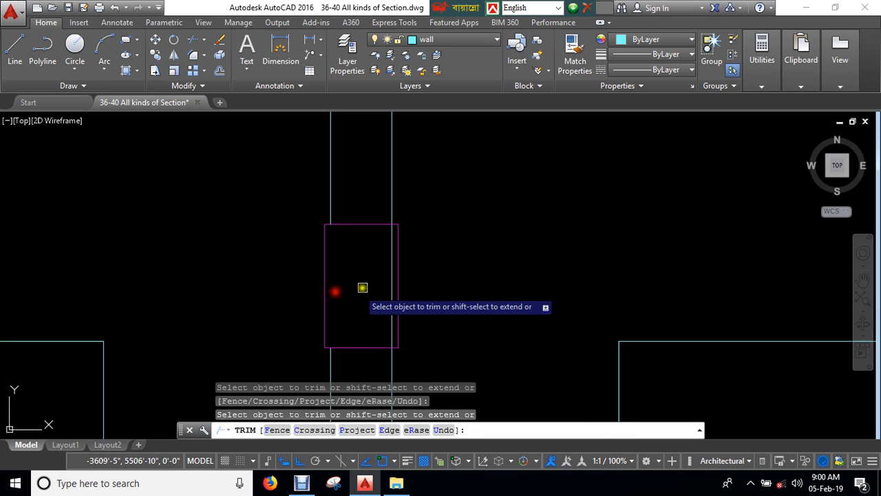
{"action": "left_click", "coordinate": [389, 275]}
{"action": "scroll", "coordinate": [390, 277], "scroll_direction": "down", "scroll_amount": 3}
{"action": "key", "text": "Escape"}
Step: Move the right column edge line below the grade beam 1" to the right
{"action": "middle_click_drag", "start_coordinate": [402, 310], "coordinate": [435, 242]}
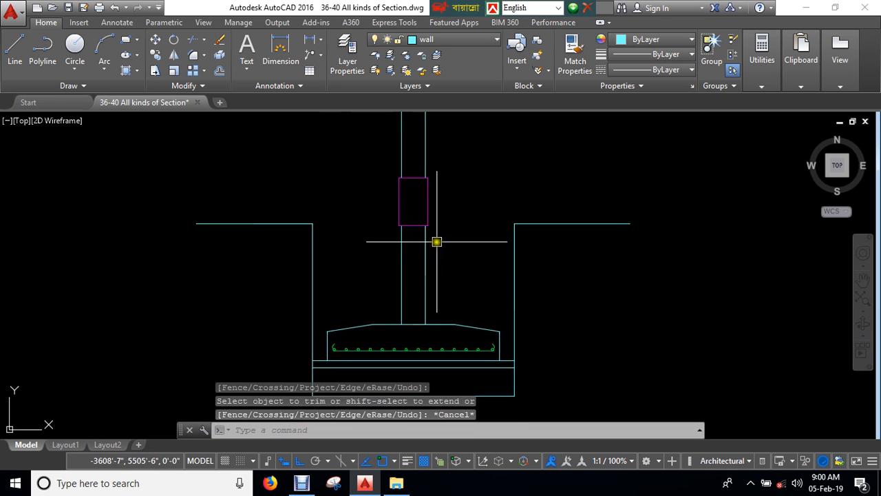
{"action": "scroll", "coordinate": [444, 259], "scroll_direction": "up", "scroll_amount": 2}
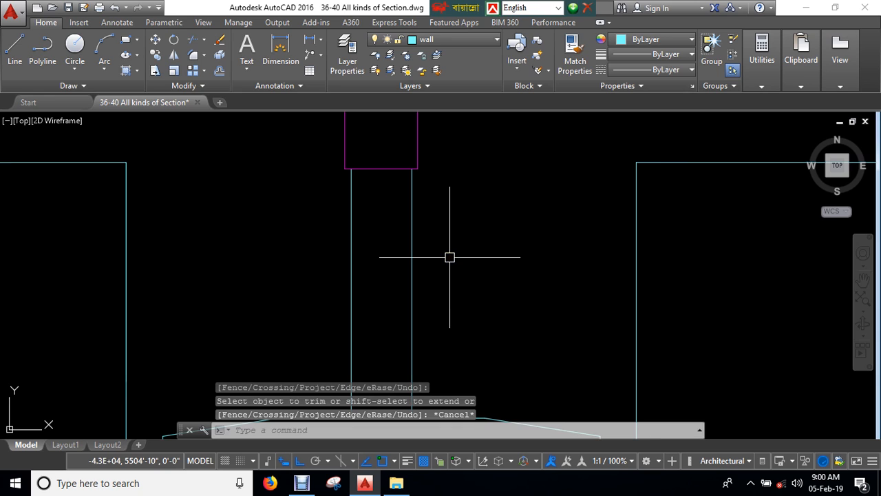
{"action": "key", "text": "Return"}
{"action": "left_click", "coordinate": [456, 242]}
{"action": "left_click", "coordinate": [413, 253]}
{"action": "key", "text": "Return"}
{"action": "left_click", "coordinate": [455, 257]}
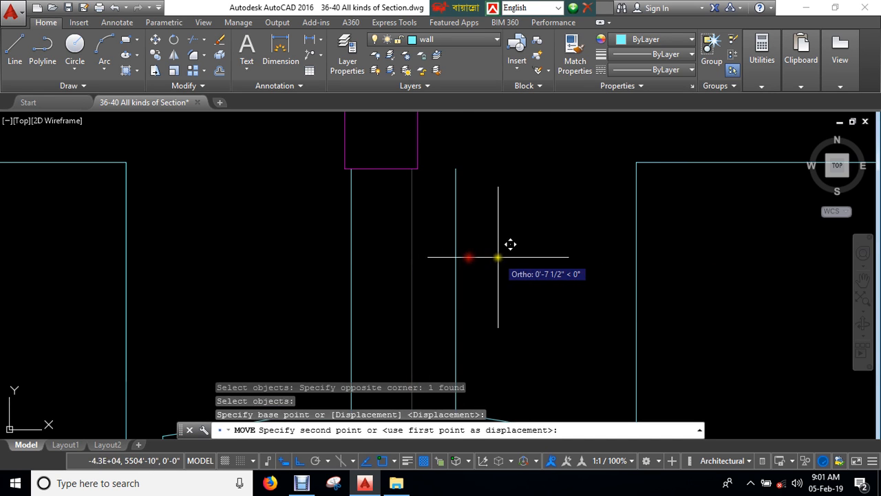
{"action": "type", "text": "1"}
{"action": "key", "text": "Return"}
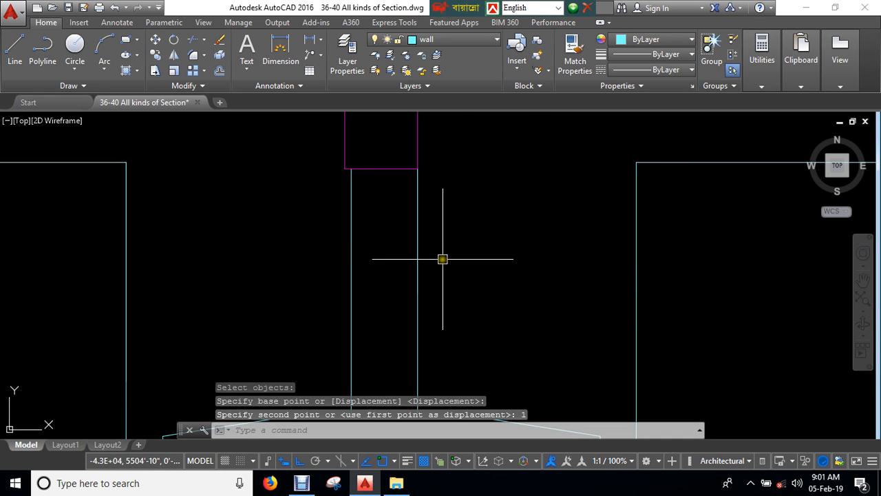
Step: Move the left column edge line below the grade beam 1" to the left
{"action": "key", "text": "Return"}
{"action": "left_click", "coordinate": [352, 241]}
{"action": "key", "text": "Return"}
{"action": "left_click", "coordinate": [351, 241]}
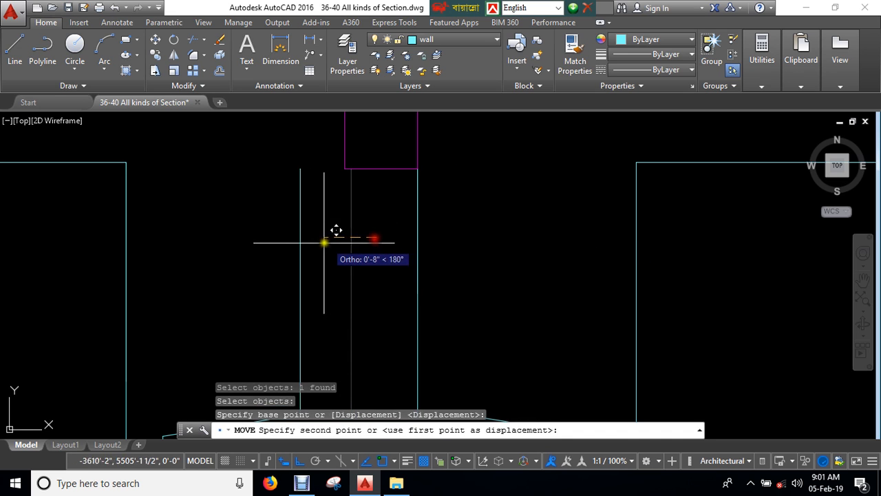
{"action": "type", "text": "1"}
{"action": "key", "text": "Return"}
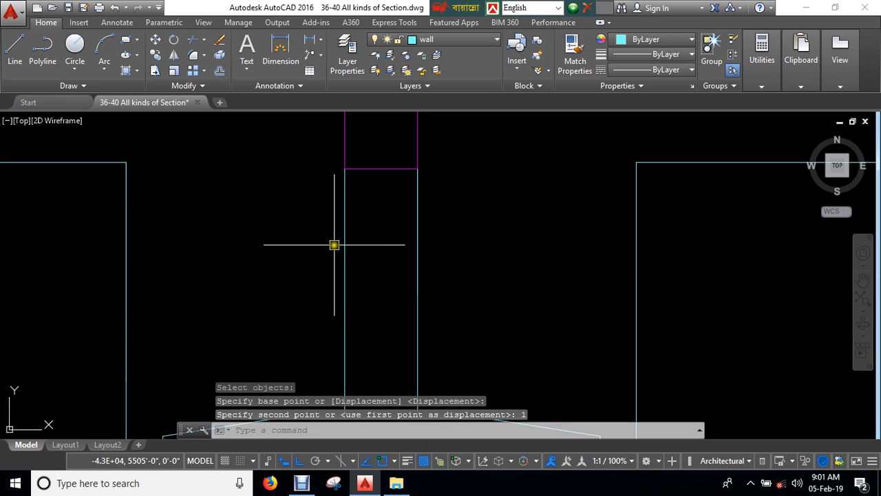
Step: Put the two column edge lines between the grade beam and the footing on the Column layer
{"action": "scroll", "coordinate": [359, 242], "scroll_direction": "down", "scroll_amount": 2}
{"action": "middle_click_drag", "start_coordinate": [367, 243], "coordinate": [381, 266]}
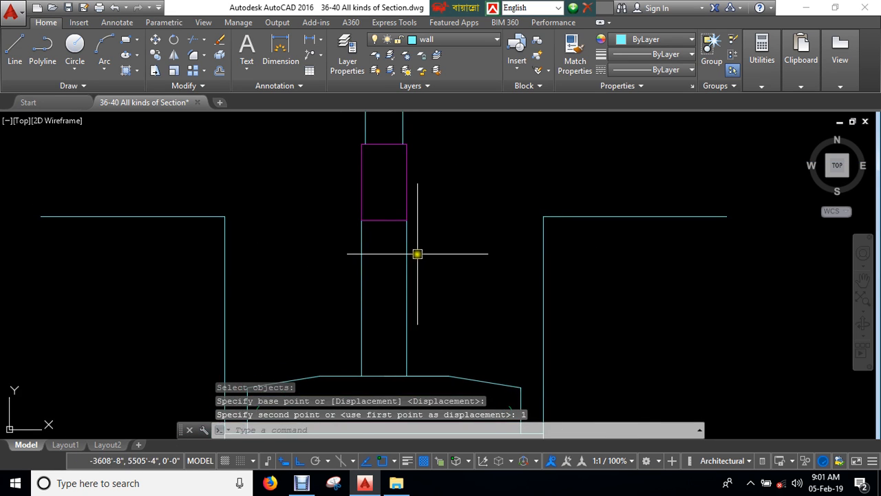
{"action": "left_click", "coordinate": [417, 252]}
{"action": "left_click", "coordinate": [342, 264]}
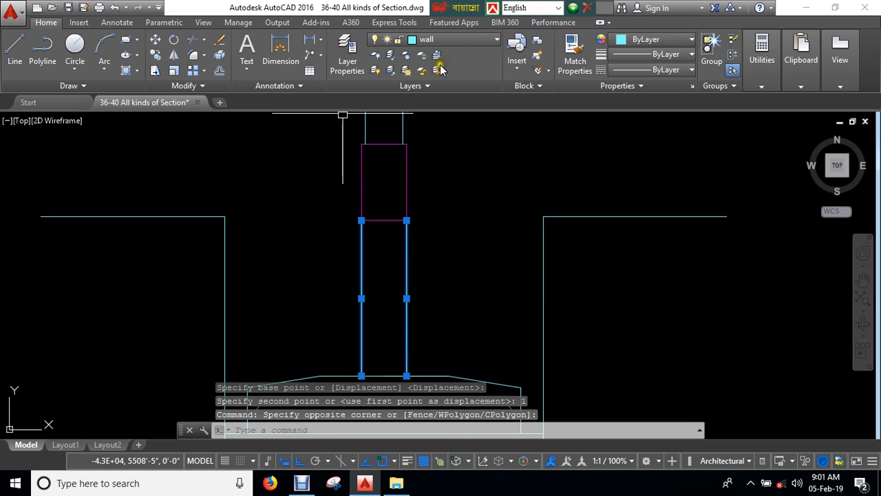
{"action": "left_click", "coordinate": [463, 41]}
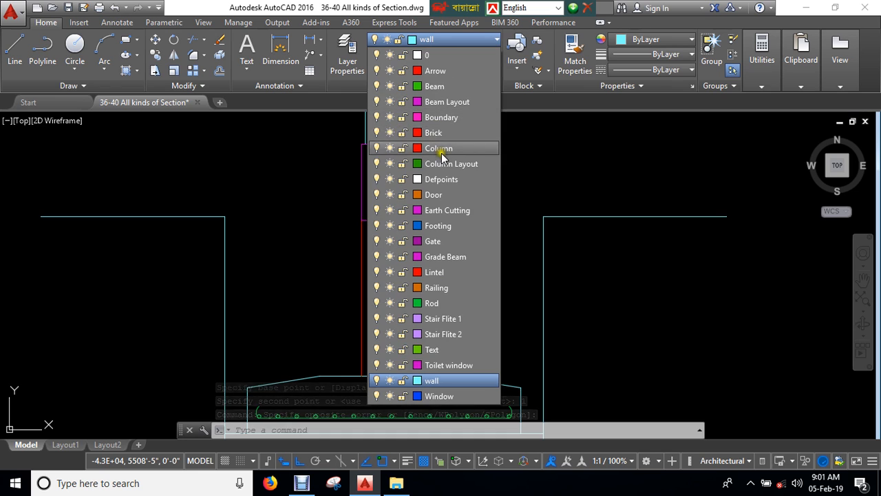
{"action": "left_click", "coordinate": [439, 149]}
{"action": "key", "text": "Escape"}
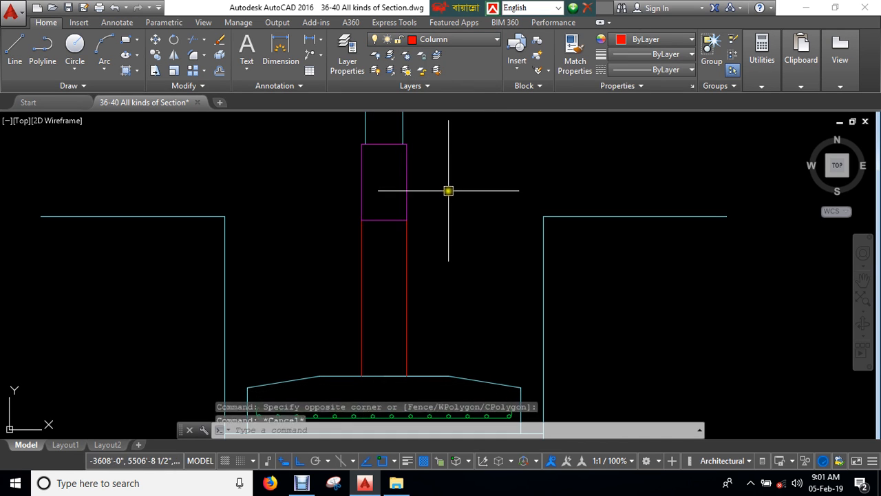
{"action": "middle_click_drag", "start_coordinate": [441, 150], "coordinate": [463, 241]}
{"action": "scroll", "coordinate": [464, 241], "scroll_direction": "down", "scroll_amount": 4}
{"action": "left_click", "coordinate": [475, 172]}
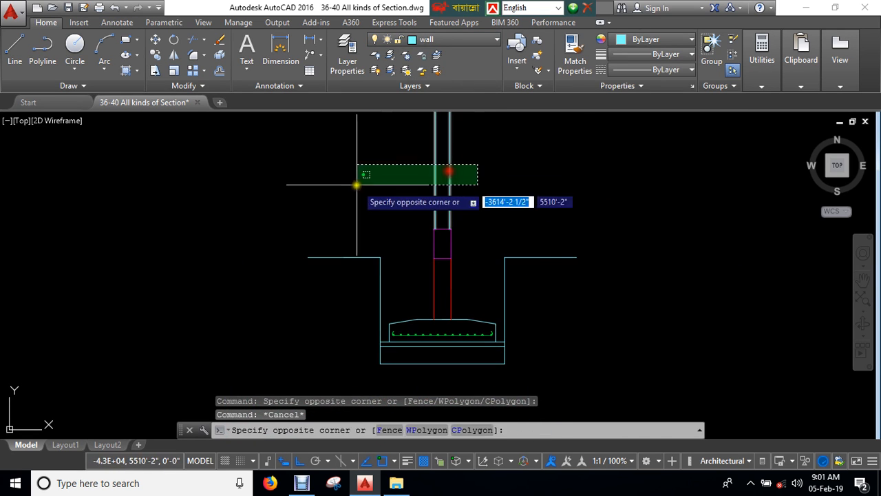
{"action": "left_click", "coordinate": [361, 174]}
{"action": "key", "text": "Escape"}
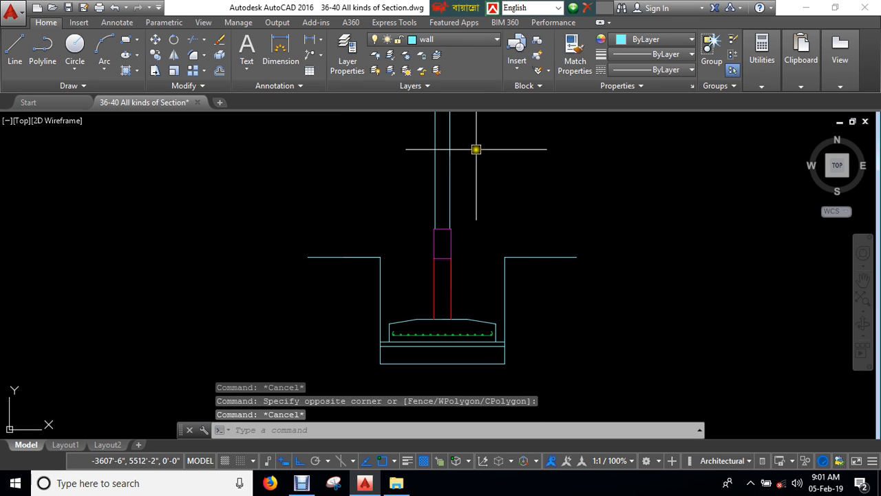
Step: Match the properties of the two column lines above the grade beam to the red column line below it, and save the drawing
{"action": "type", "text": "Ma"}
{"action": "key", "text": "Return"}
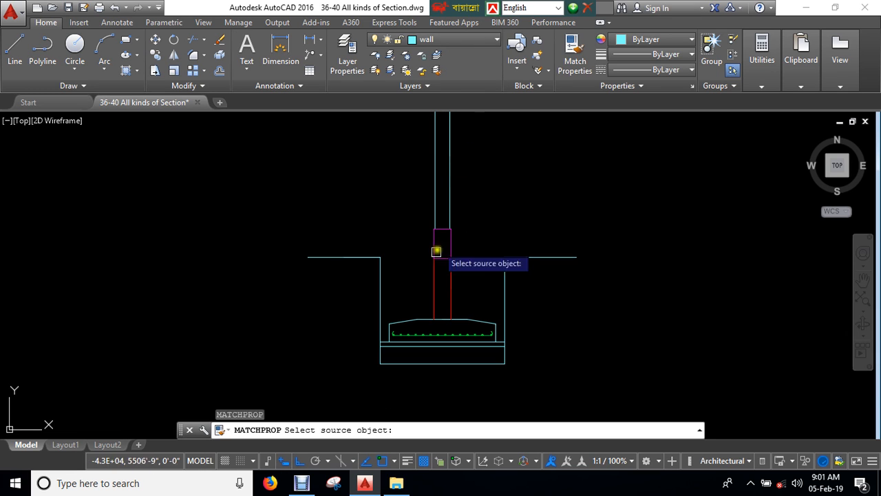
{"action": "left_click", "coordinate": [451, 295]}
{"action": "left_click", "coordinate": [449, 182]}
{"action": "left_click", "coordinate": [435, 181]}
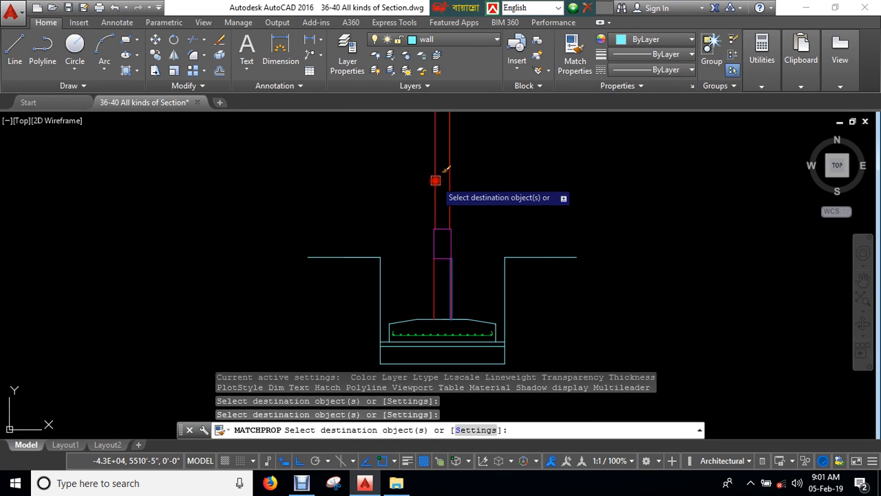
{"action": "key", "text": "Escape"}
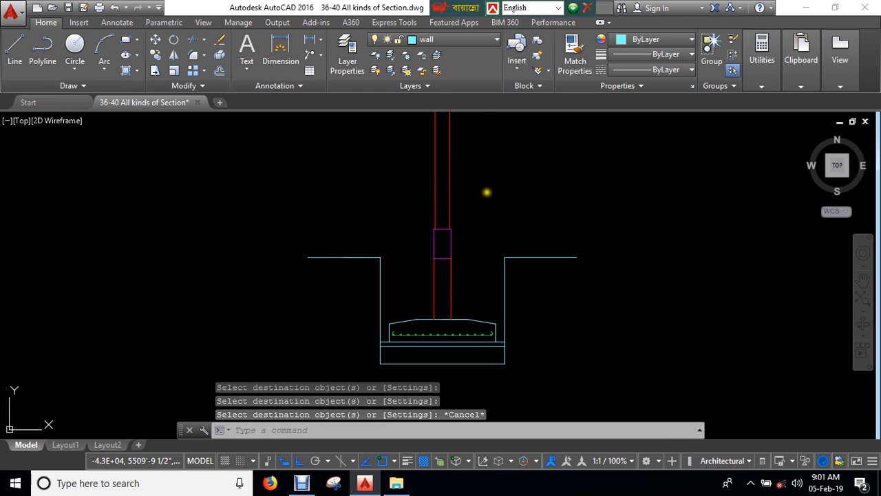
{"action": "key", "text": "ctrl+s"}
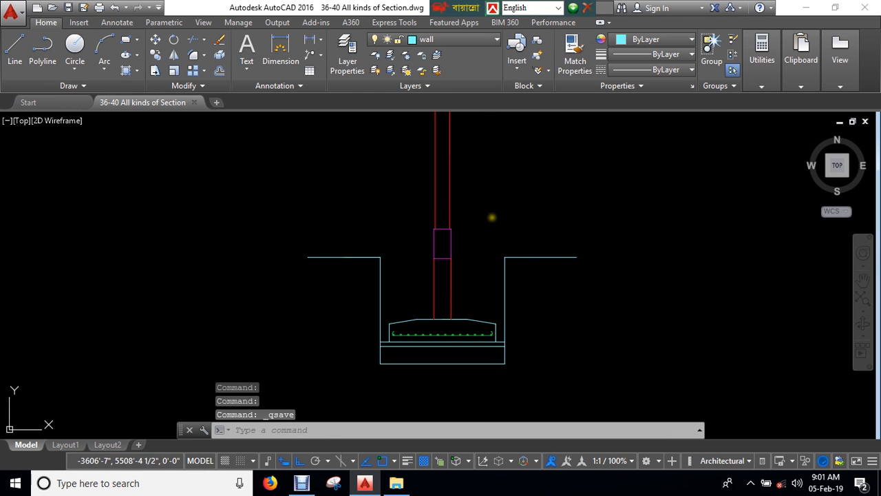
{"action": "middle_click_drag", "start_coordinate": [478, 256], "coordinate": [437, 260]}
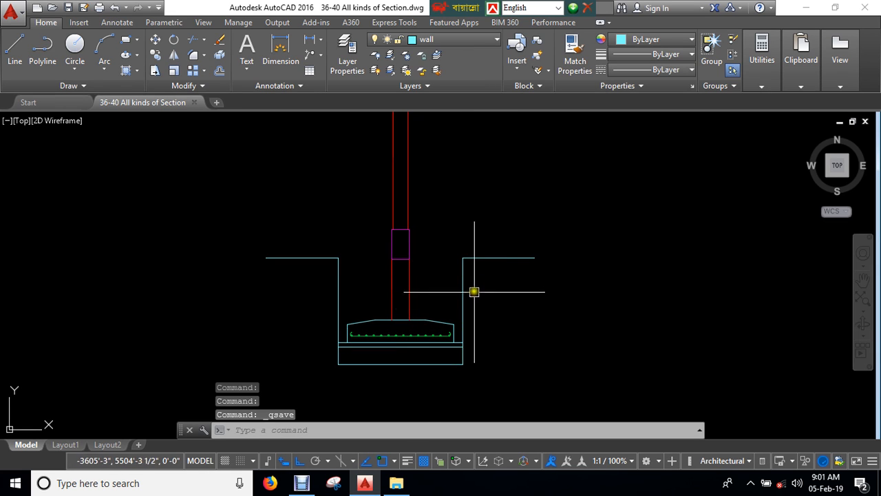
{"action": "left_click", "coordinate": [302, 483]}
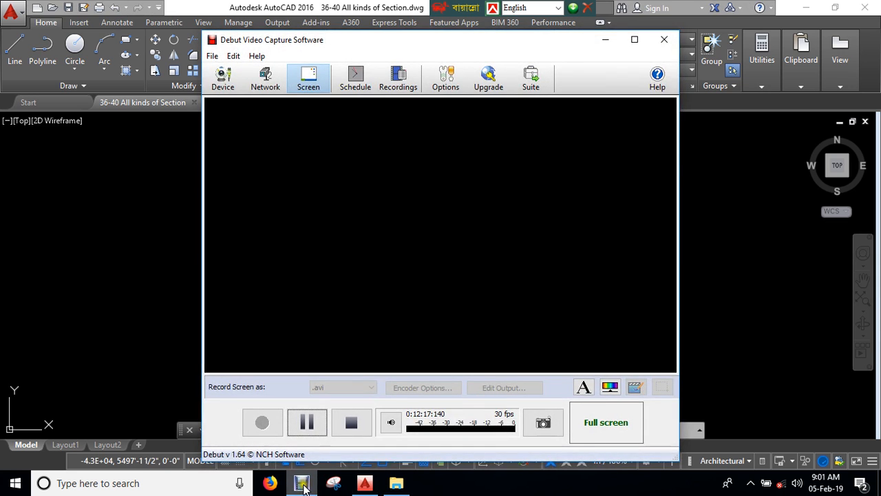
{"action": "left_click", "coordinate": [303, 483]}
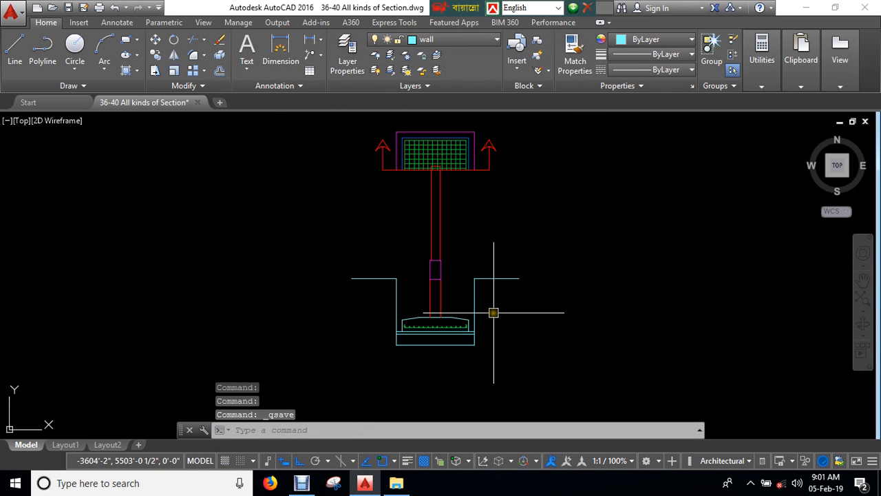
Step: Save the drawing with the footing plan and its section both in view
{"action": "middle_click_drag", "start_coordinate": [508, 308], "coordinate": [476, 314]}
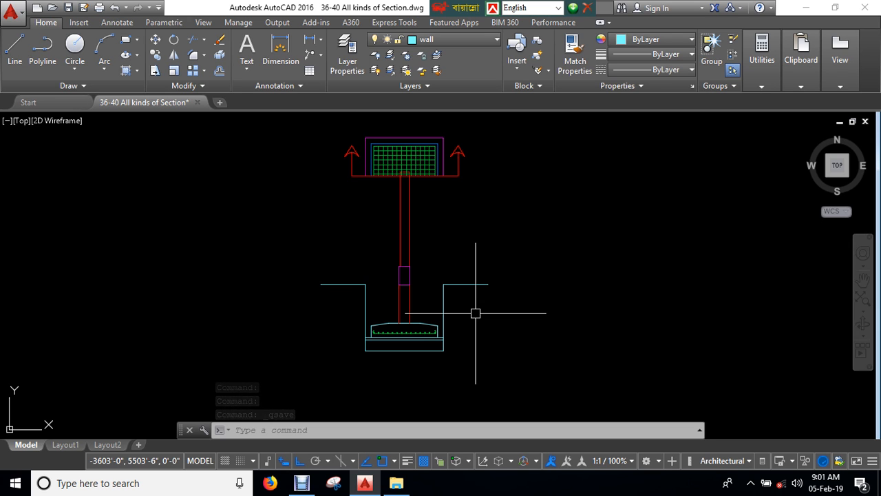
{"action": "key", "text": "ctrl+s"}
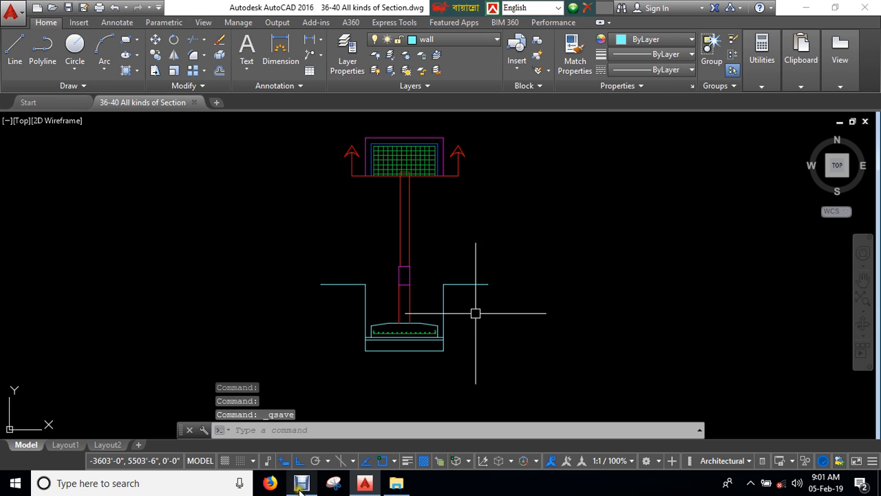